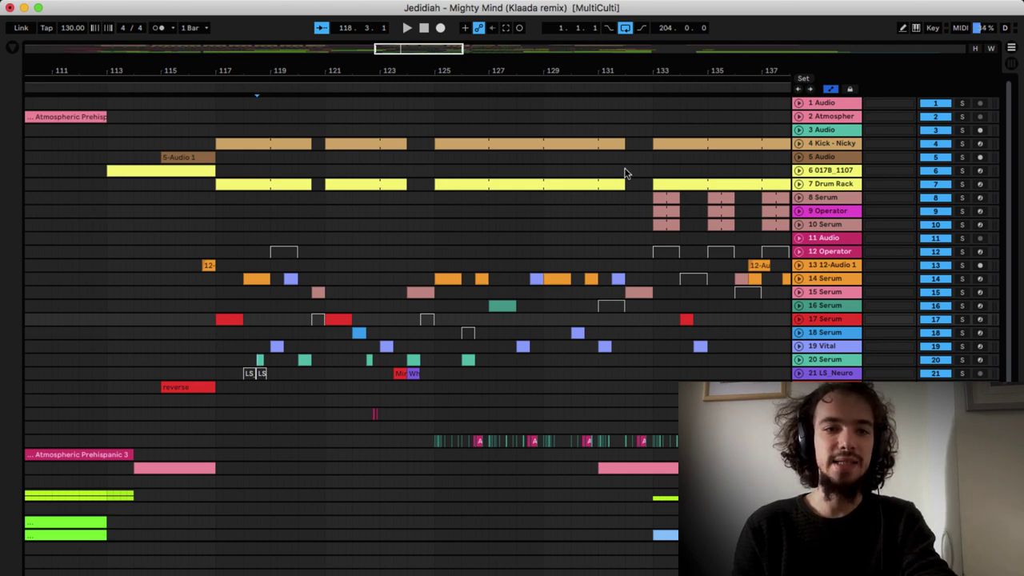
Step: Play the arrangement from bar 115
{"action": "left_click", "coordinate": [161, 322]}
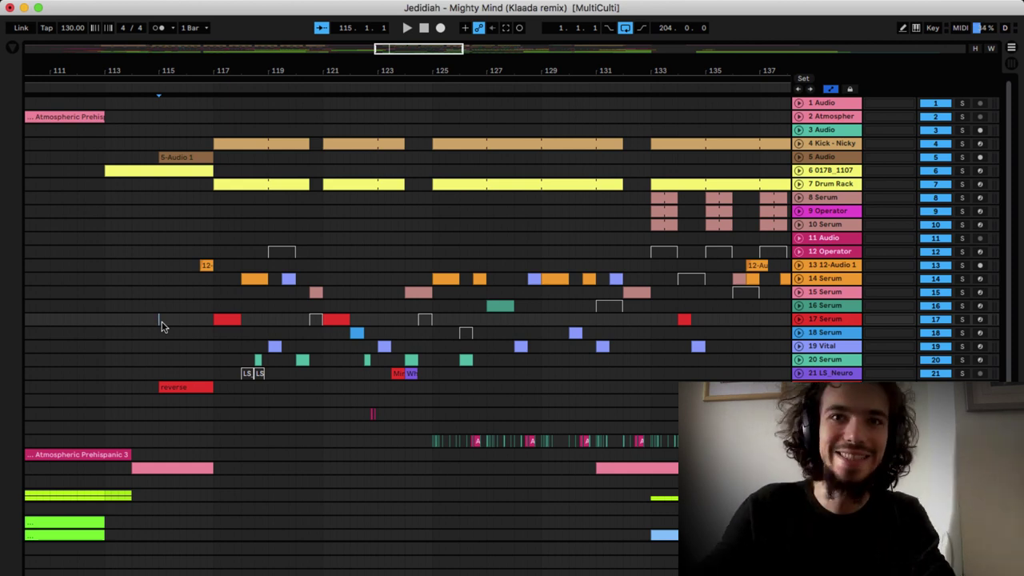
{"action": "key", "text": "space"}
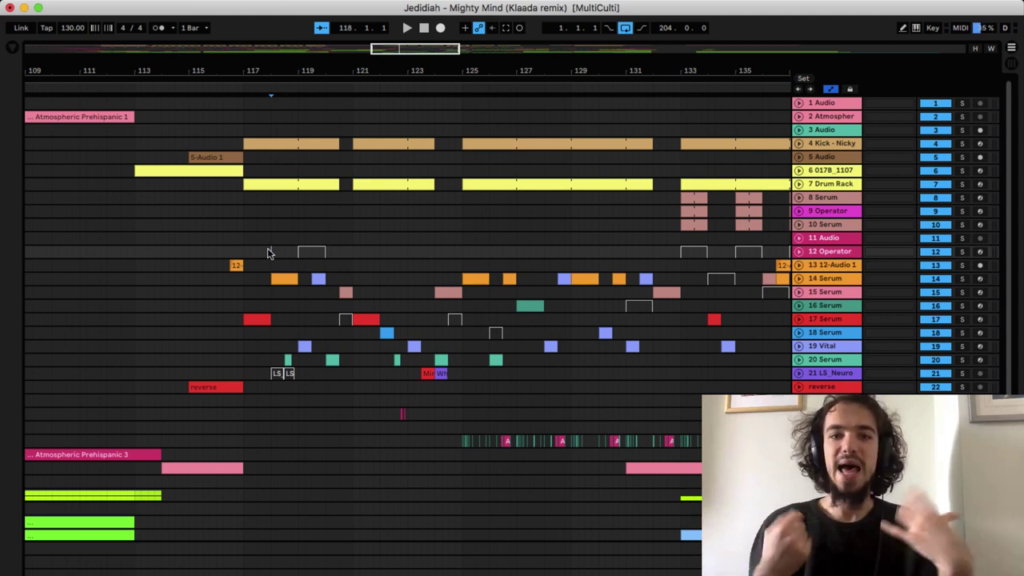
Step: Solo tracks 14 Serum, 19 Vital and 20 Serum and play them from bar 118
{"action": "key", "text": "plus"}
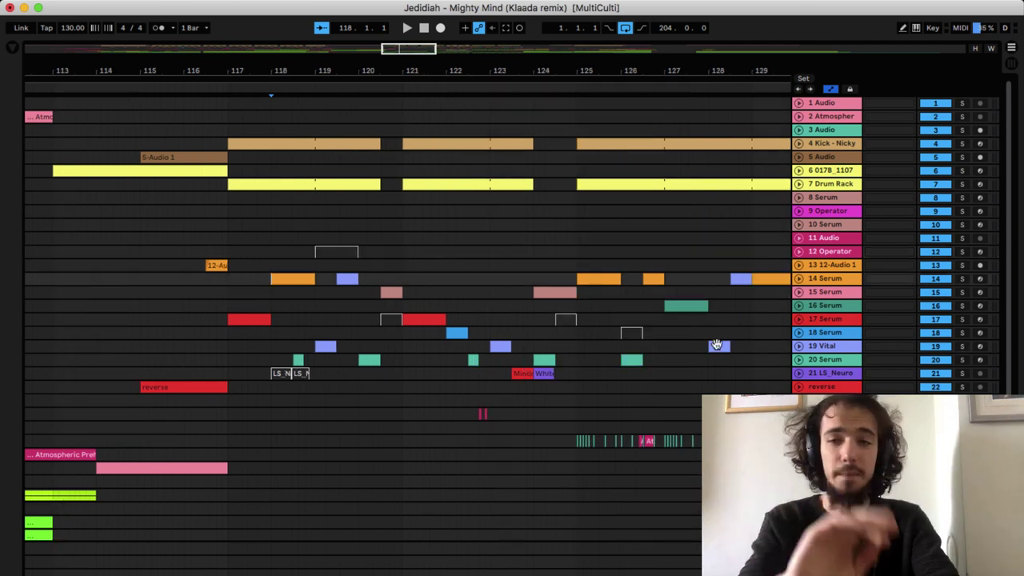
{"action": "left_click", "coordinate": [963, 278]}
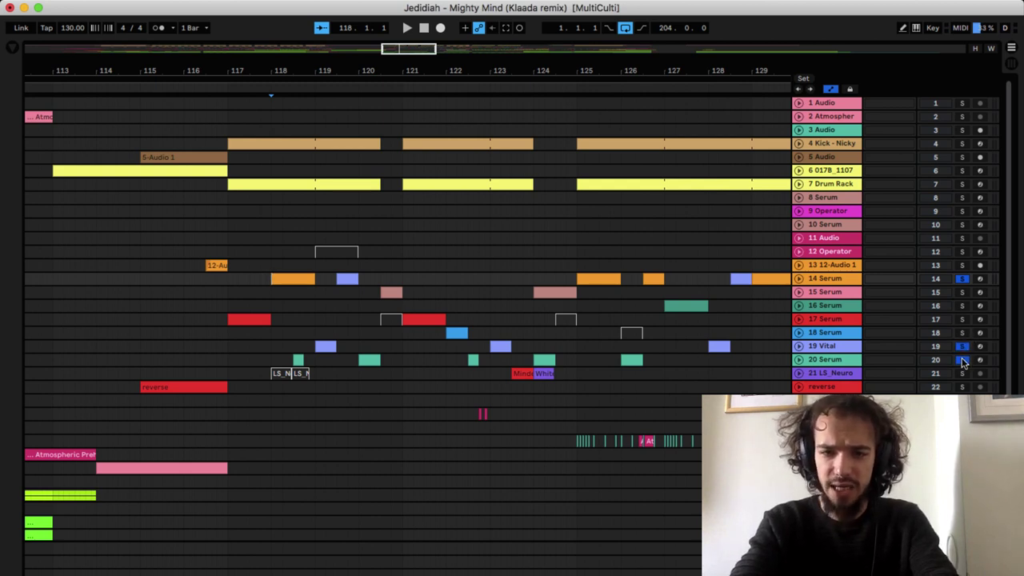
{"action": "key", "text": "space"}
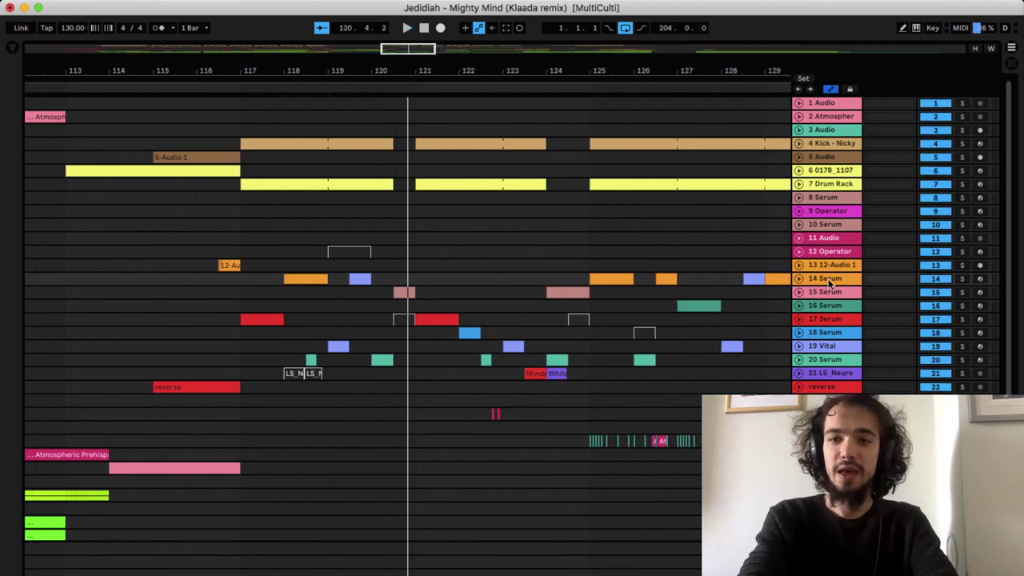
Step: Insert a new MIDI track below track 14 Serum and load the Serum plug-in on it
{"action": "left_click", "coordinate": [828, 279]}
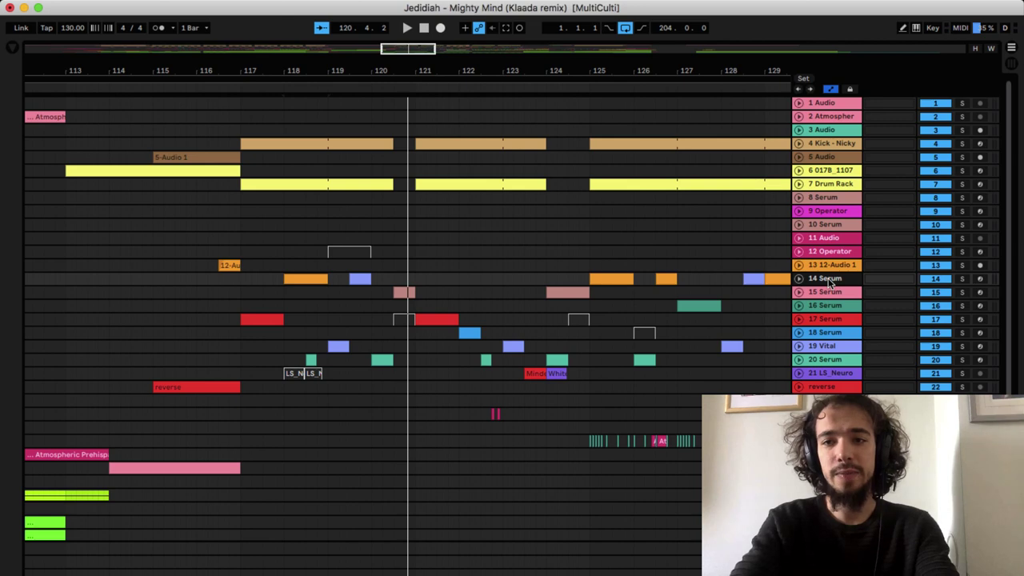
{"action": "key", "text": "super+shift+t"}
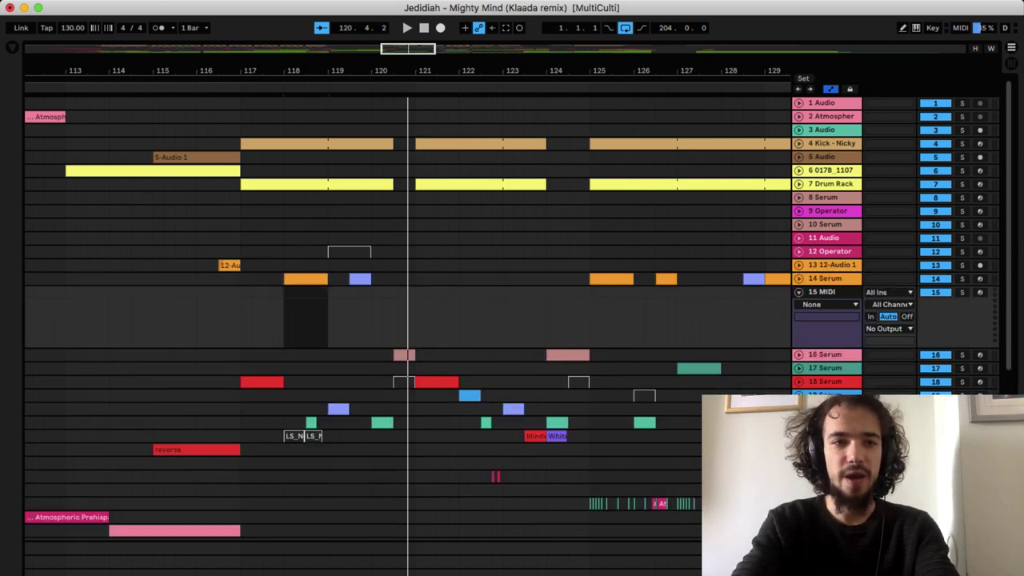
{"action": "left_click", "coordinate": [12, 49]}
{"action": "left_click", "coordinate": [38, 201]}
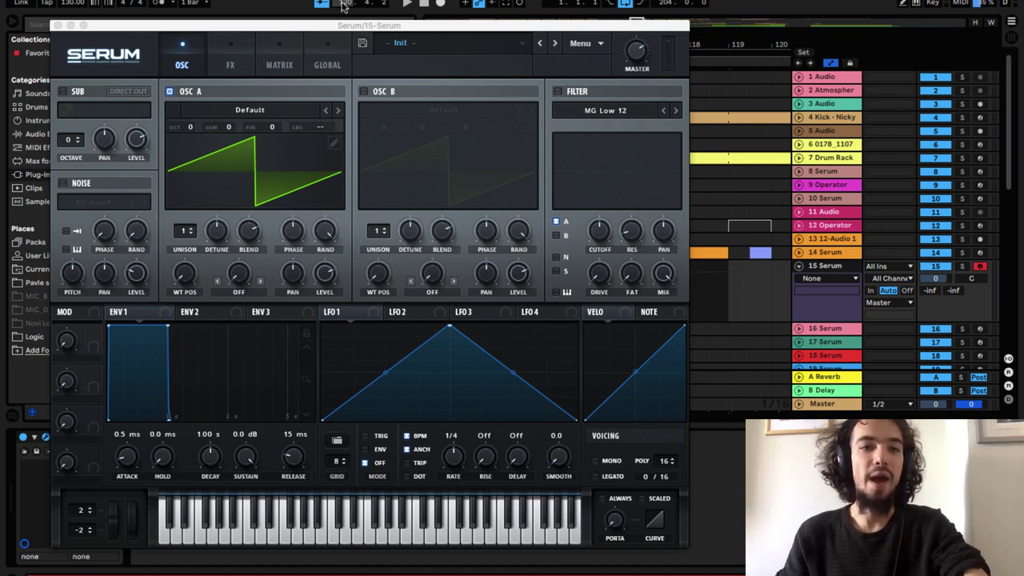
Step: Load the Spectral wavetable Trilobyte 1 [SL] into oscillator A
{"action": "left_click", "coordinate": [244, 114]}
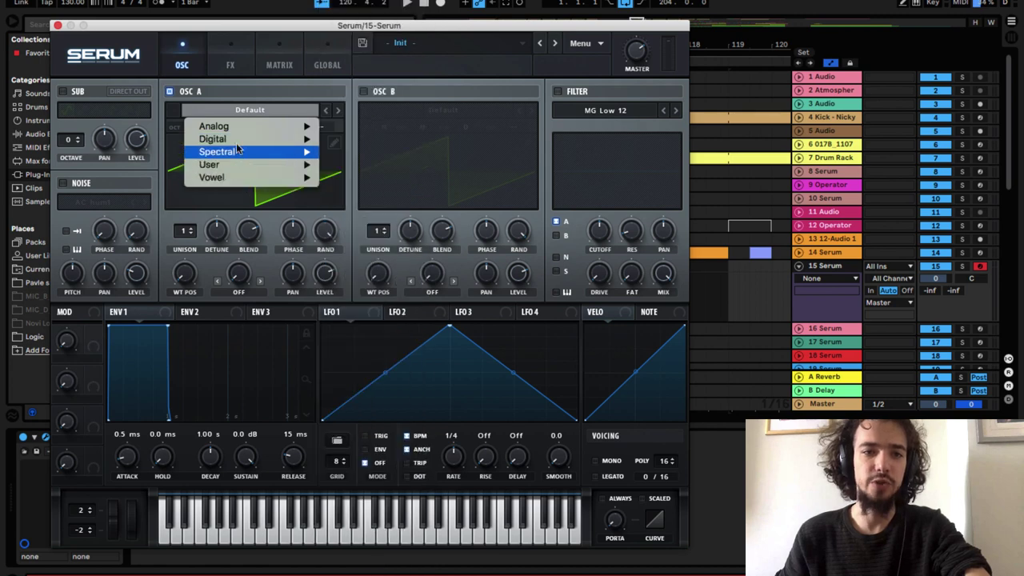
{"action": "mouse_move", "coordinate": [240, 154]}
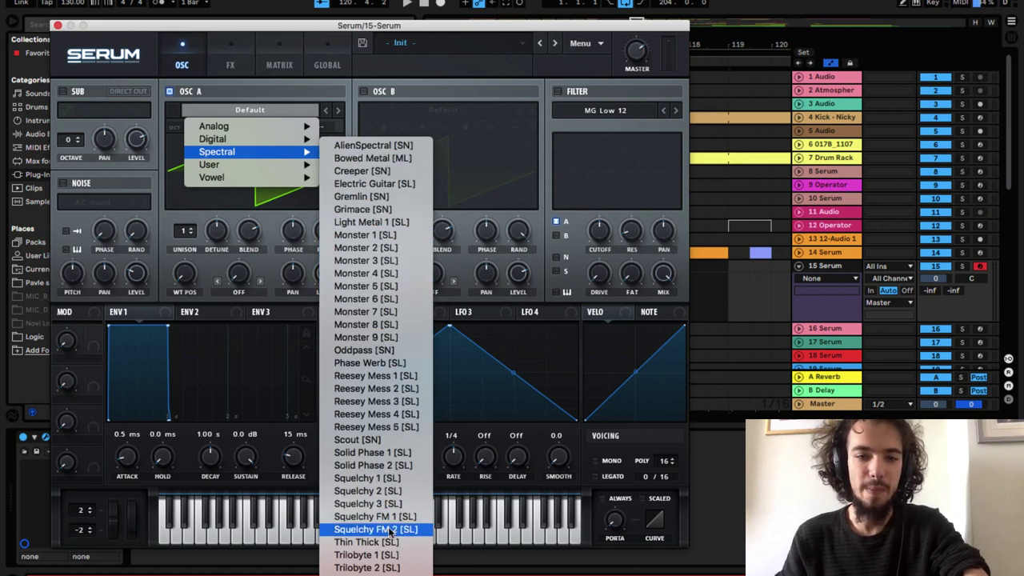
{"action": "left_click", "coordinate": [412, 555]}
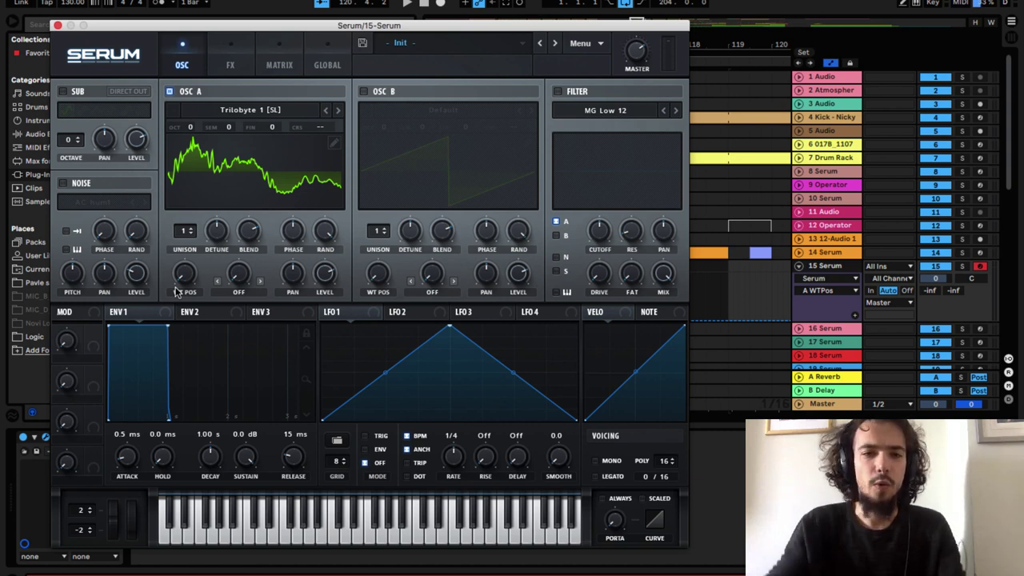
Step: Set oscillator A's unison to 2 voices and reduce its detune
{"action": "left_click", "coordinate": [192, 230]}
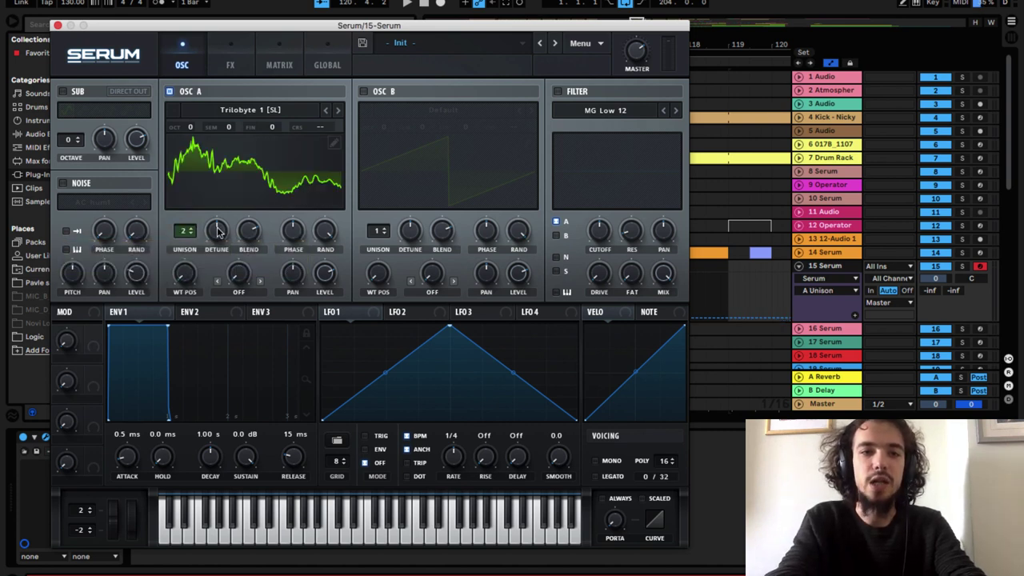
{"action": "left_click", "coordinate": [215, 233]}
{"action": "left_click_drag", "start_coordinate": [219, 251], "coordinate": [215, 275]}
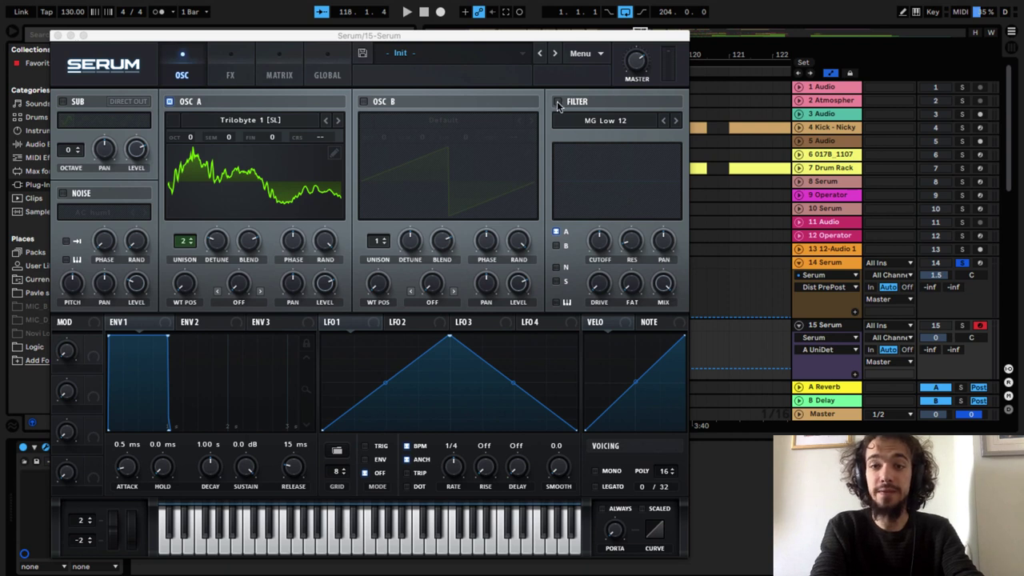
Step: Enable the MG Low 12 filter, set its resonance to about 33%, and adjust its drive and fat amounts
{"action": "left_click", "coordinate": [558, 102]}
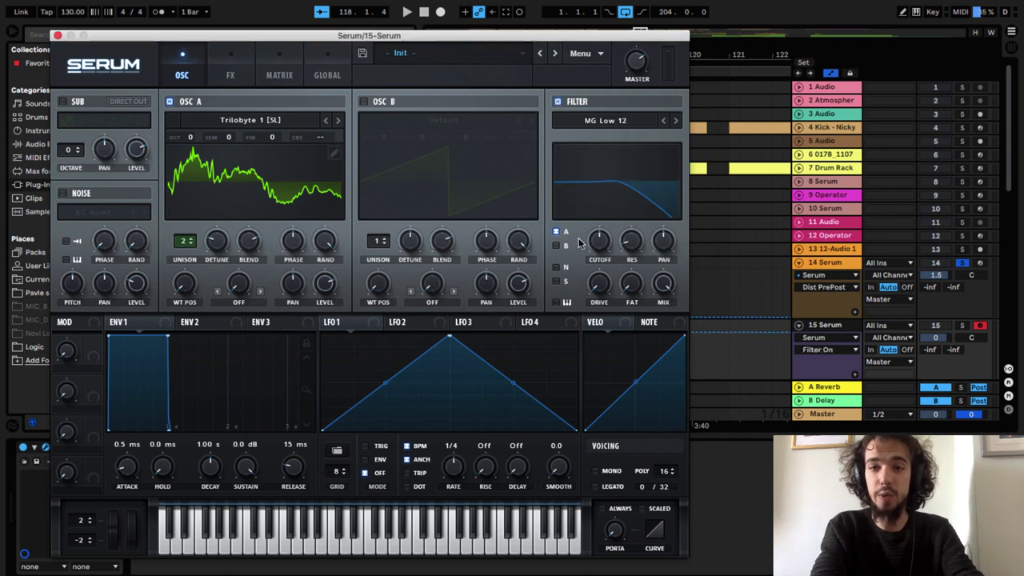
{"action": "left_click_drag", "start_coordinate": [632, 246], "coordinate": [630, 206]}
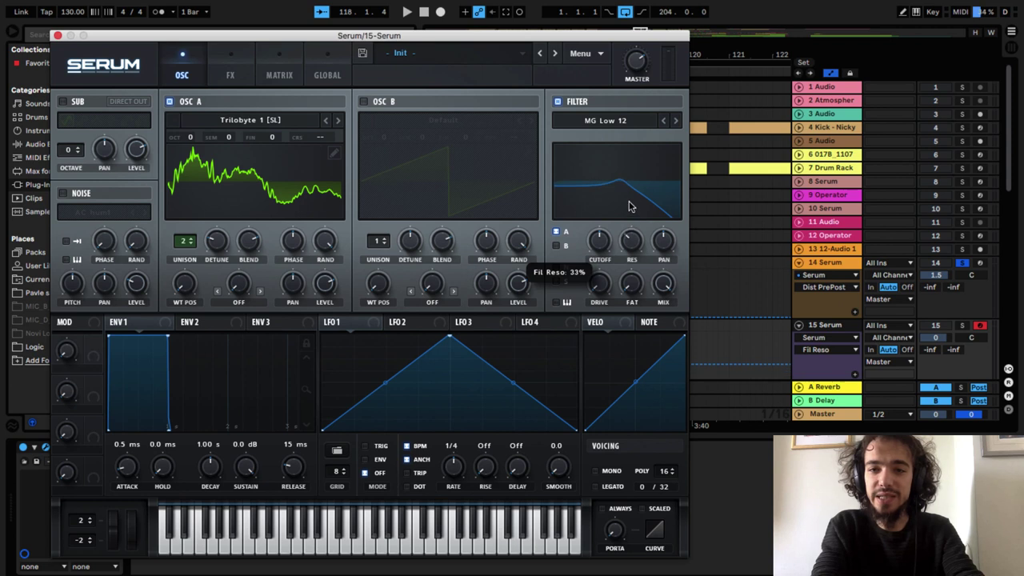
{"action": "mouse_move", "coordinate": [602, 286]}
{"action": "left_mouse_down"}
{"action": "mouse_move", "coordinate": [604, 262]}
{"action": "mouse_move", "coordinate": [635, 264]}
{"action": "mouse_move", "coordinate": [597, 279]}
{"action": "left_mouse_up"}
{"action": "left_click", "coordinate": [628, 290]}
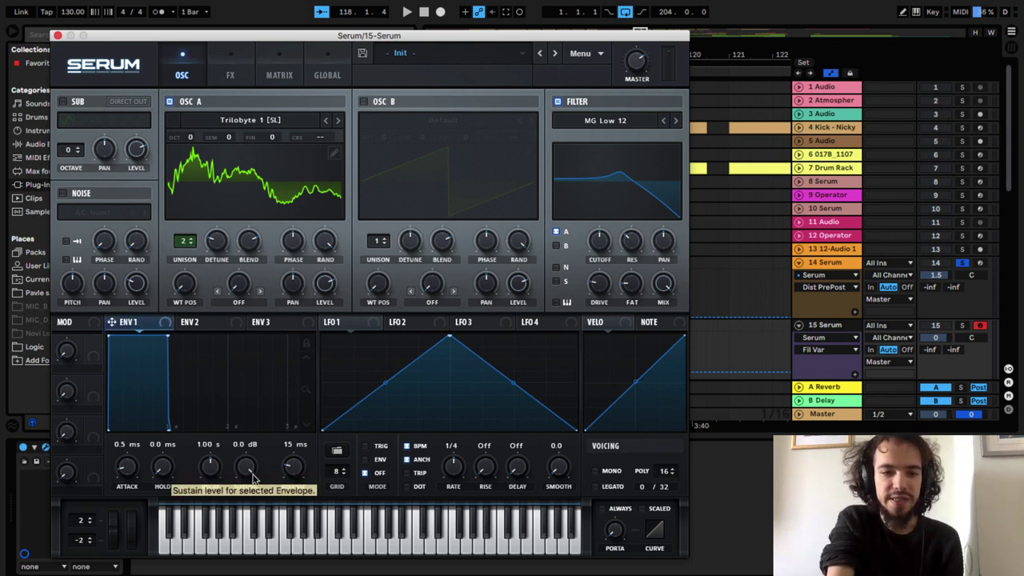
Step: Lower envelope 1's sustain to its minimum and move the Serum window aside to uncover the device chain
{"action": "left_click_drag", "start_coordinate": [245, 467], "coordinate": [245, 528]}
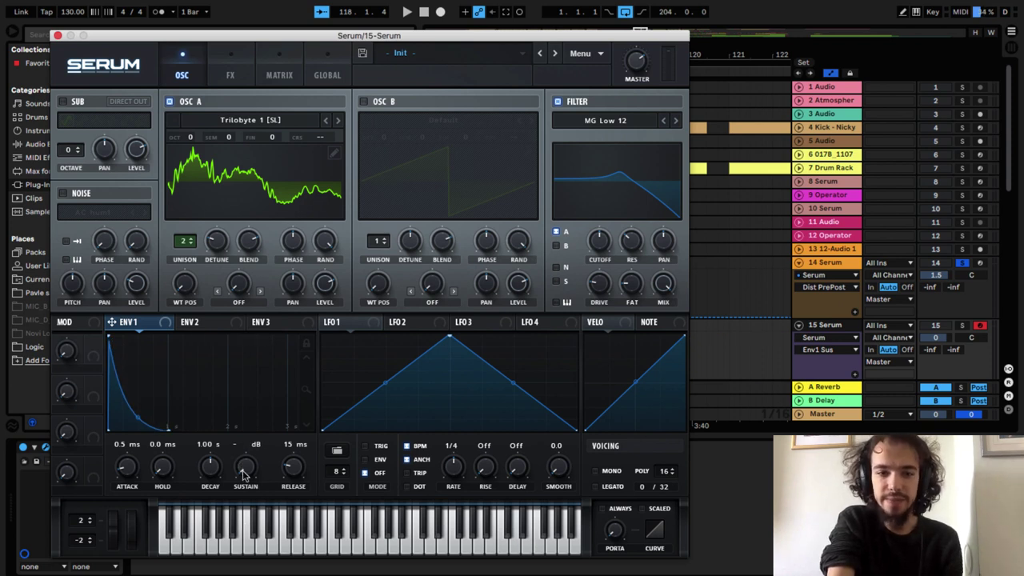
{"action": "left_click_drag", "start_coordinate": [264, 40], "coordinate": [418, 41]}
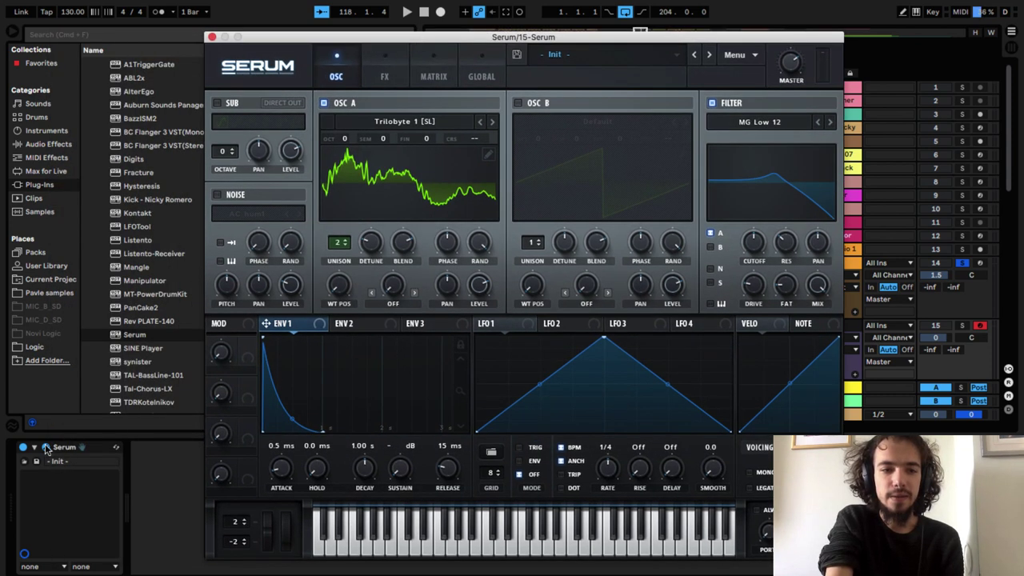
Step: Configure the Serum device to expose Env1 Dec at 1.58 s, A WTPos at 1 and Fil Cutoff at 262 Hz
{"action": "left_click", "coordinate": [46, 449]}
{"action": "left_click", "coordinate": [156, 448]}
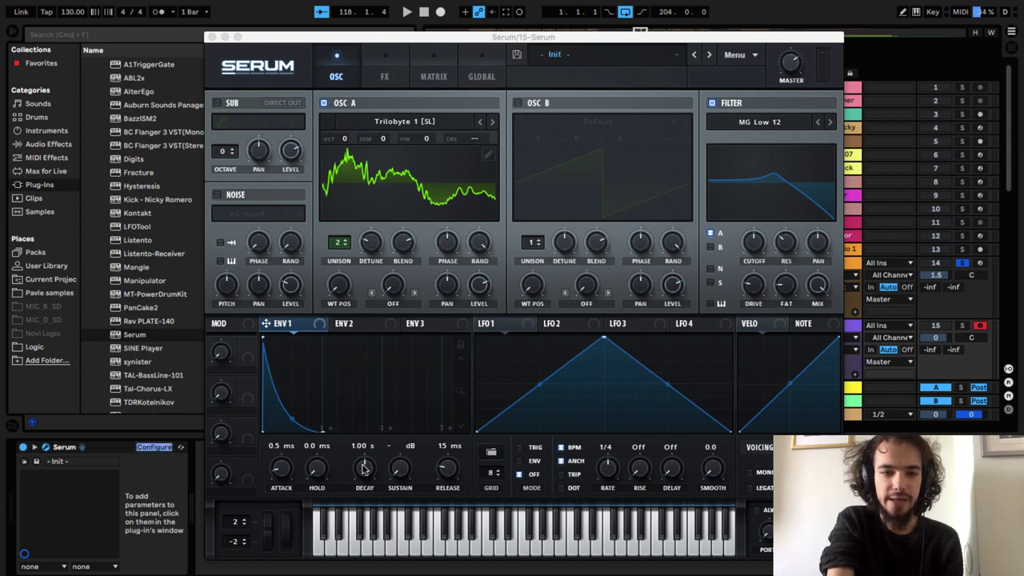
{"action": "mouse_move", "coordinate": [363, 470]}
{"action": "left_mouse_down"}
{"action": "mouse_move", "coordinate": [364, 482]}
{"action": "mouse_move", "coordinate": [380, 427]}
{"action": "mouse_move", "coordinate": [364, 464]}
{"action": "left_mouse_up"}
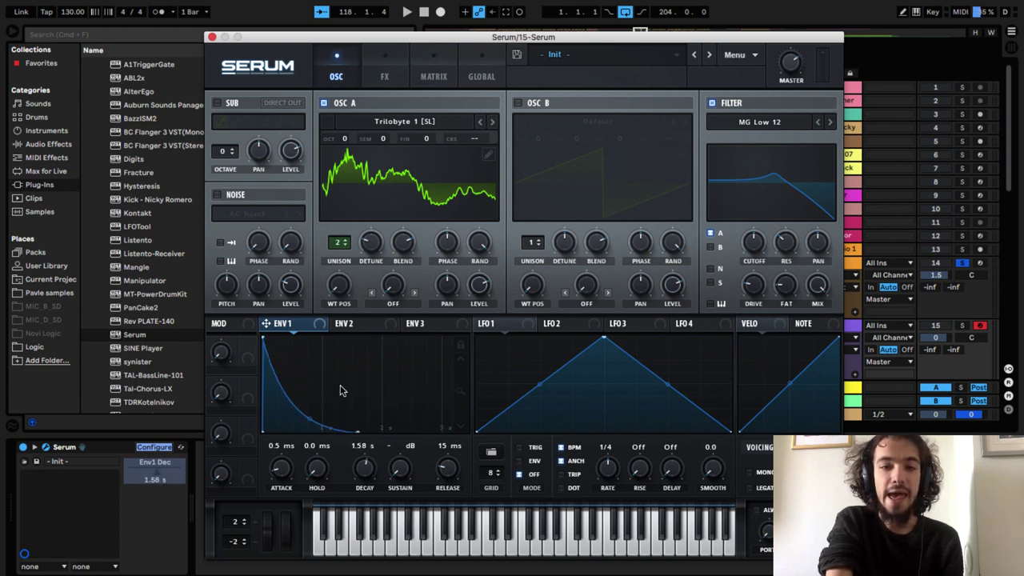
{"action": "left_click_drag", "start_coordinate": [339, 296], "coordinate": [336, 293]}
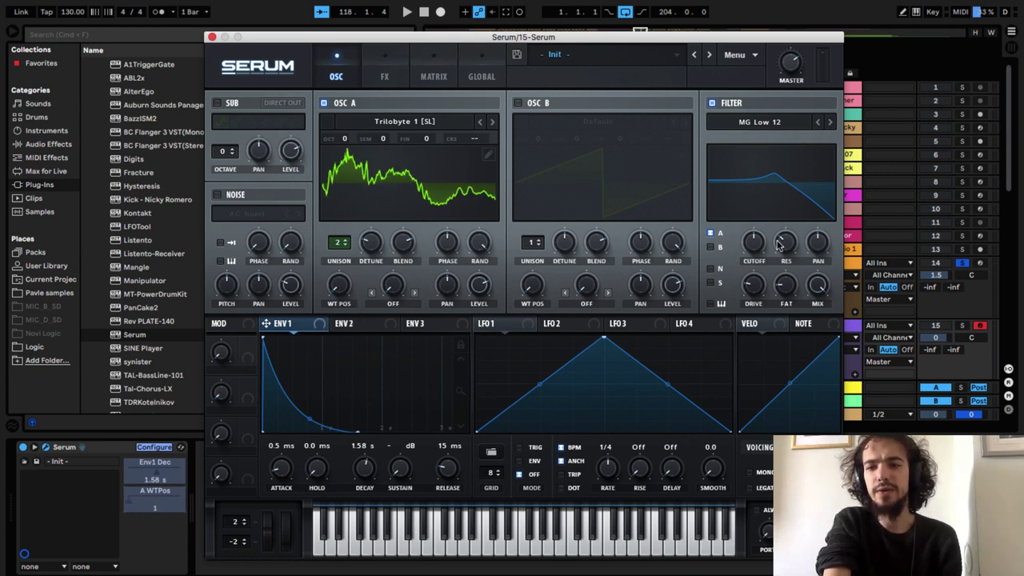
{"action": "left_click_drag", "start_coordinate": [758, 240], "coordinate": [753, 254]}
{"action": "left_click", "coordinate": [212, 38]}
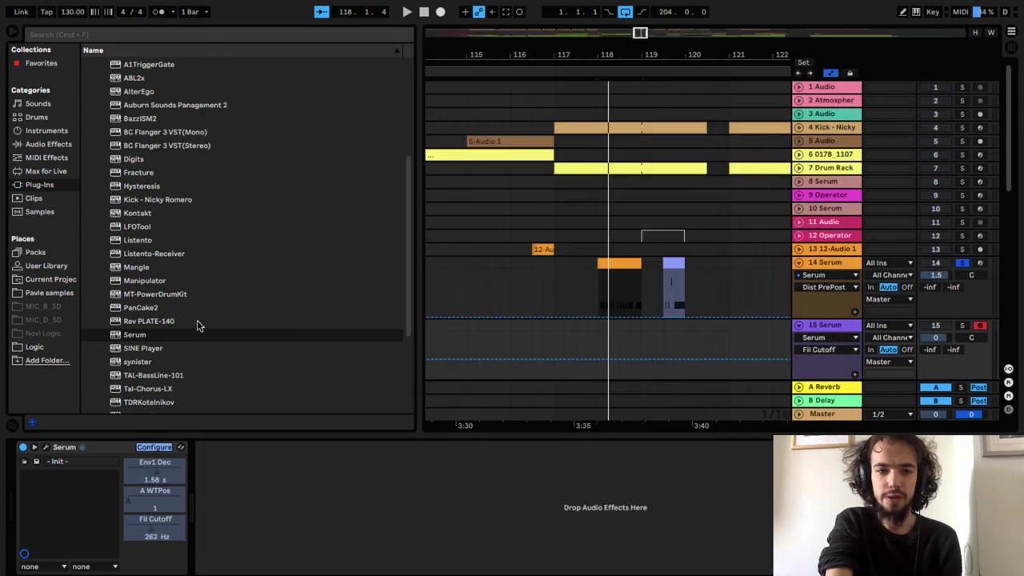
{"action": "left_click", "coordinate": [150, 449]}
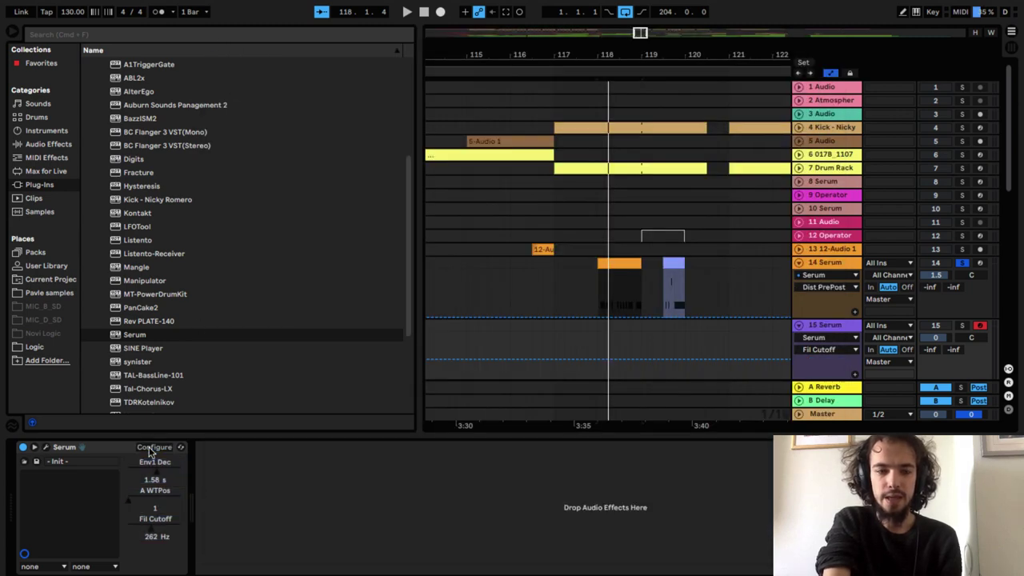
Step: Reopen Serum and enable its Distortion effect with the Asym type
{"action": "left_click", "coordinate": [46, 448]}
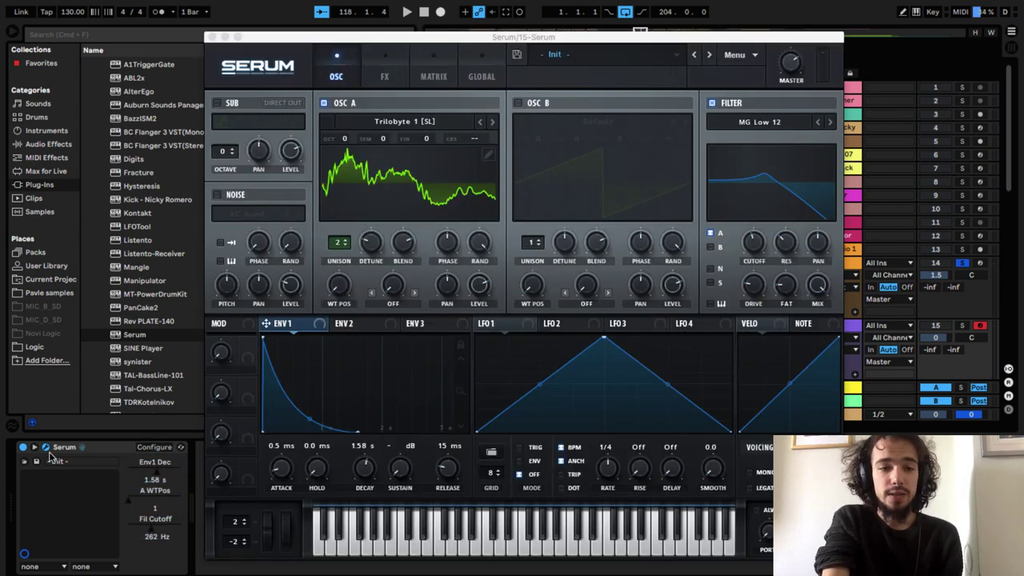
{"action": "left_click", "coordinate": [387, 77]}
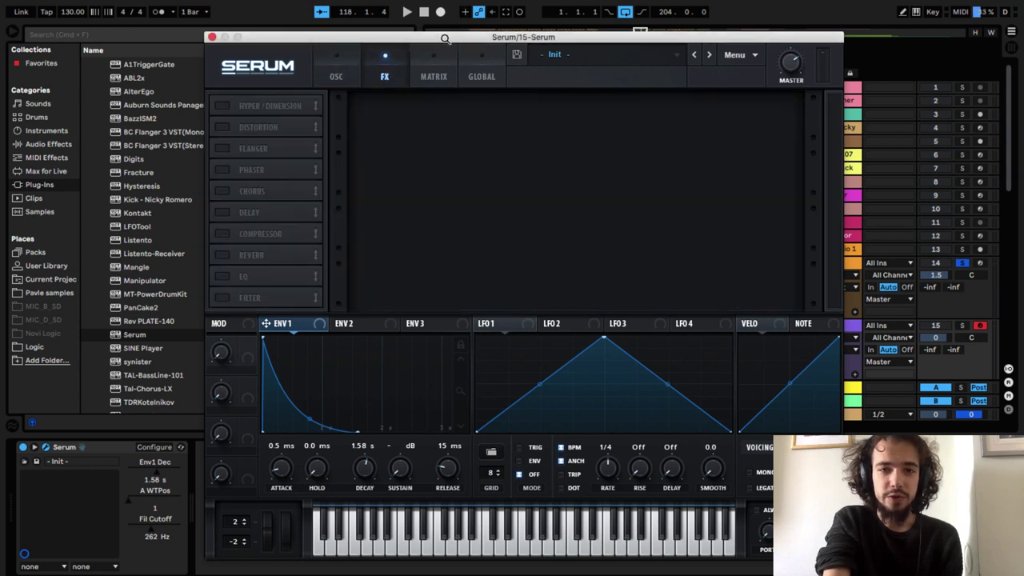
{"action": "left_click_drag", "start_coordinate": [444, 39], "coordinate": [395, 33]}
{"action": "left_click", "coordinate": [172, 121]}
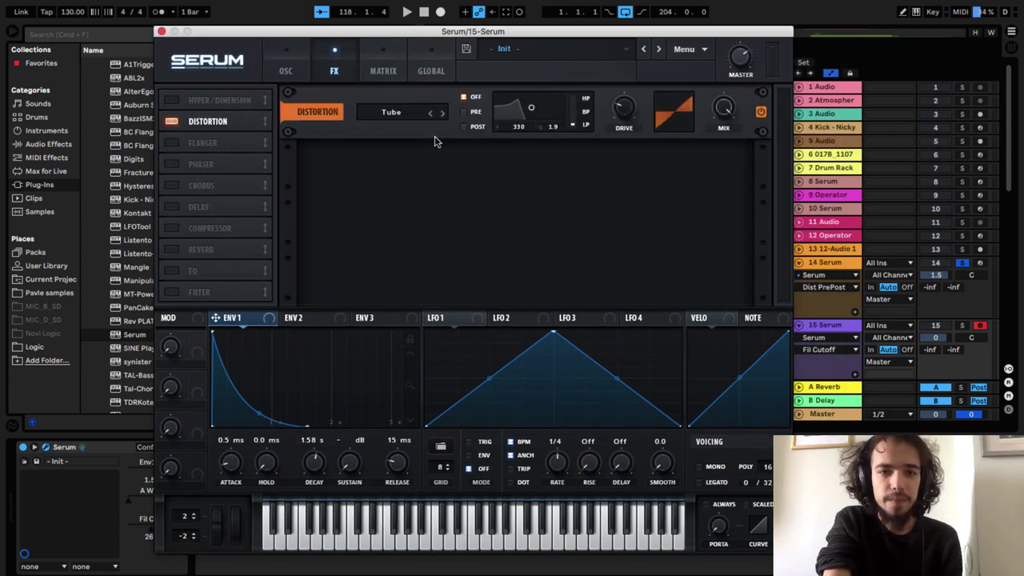
{"action": "left_click", "coordinate": [392, 114]}
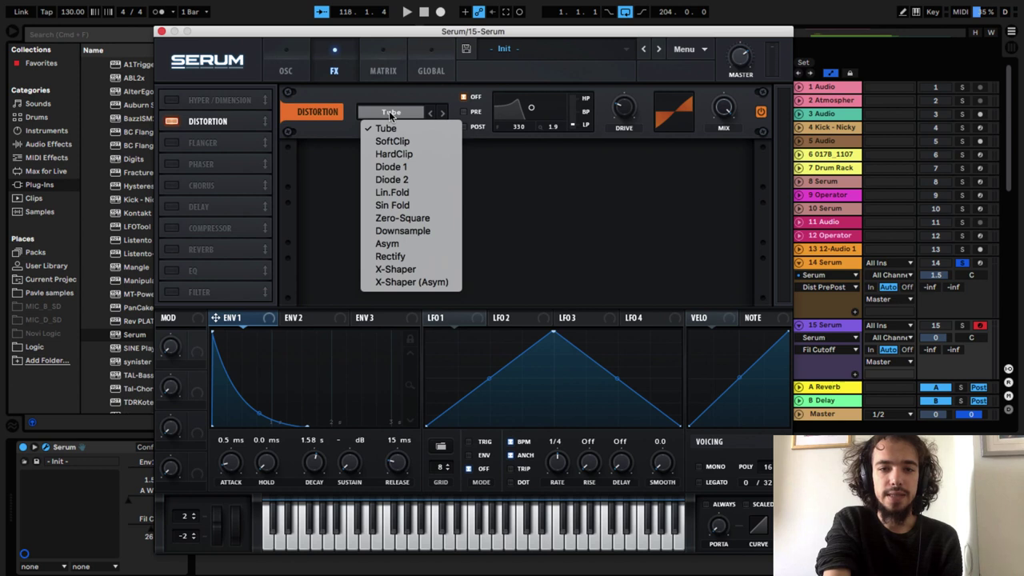
{"action": "left_click", "coordinate": [392, 244]}
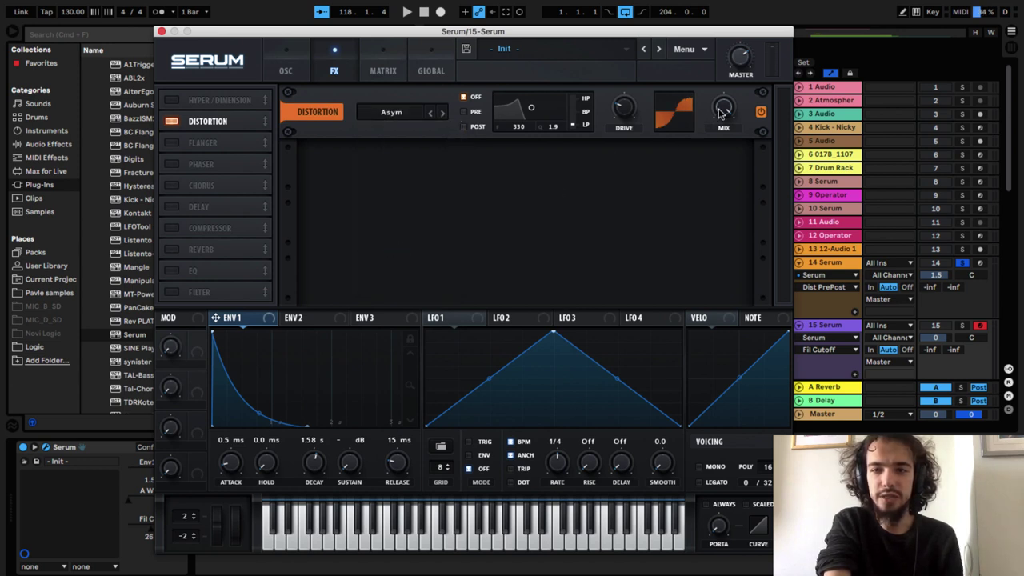
Step: Solo the record-armed track 15 Serum and set the distortion mix to about 71%
{"action": "left_click", "coordinate": [981, 326]}
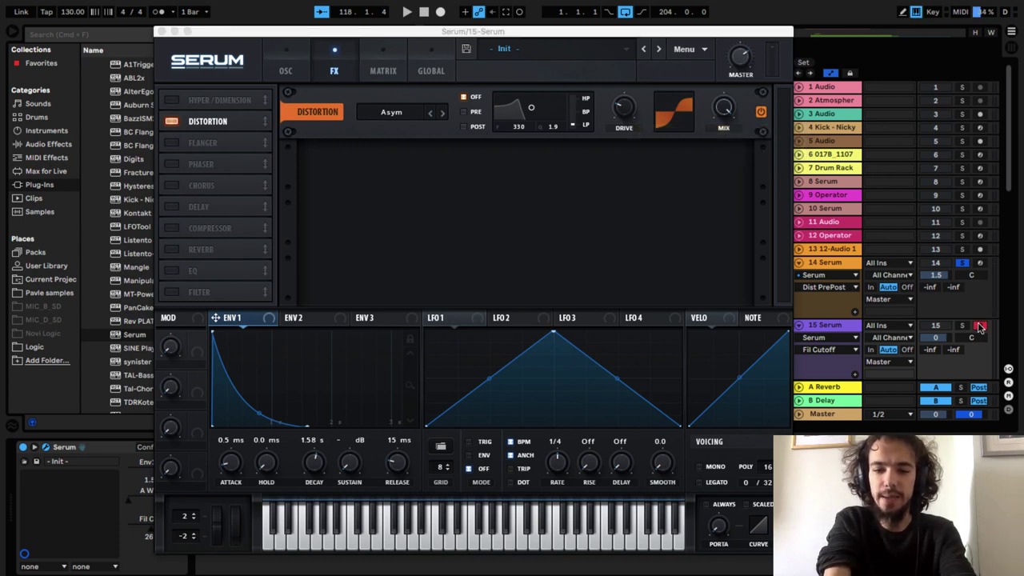
{"action": "left_click", "coordinate": [963, 326]}
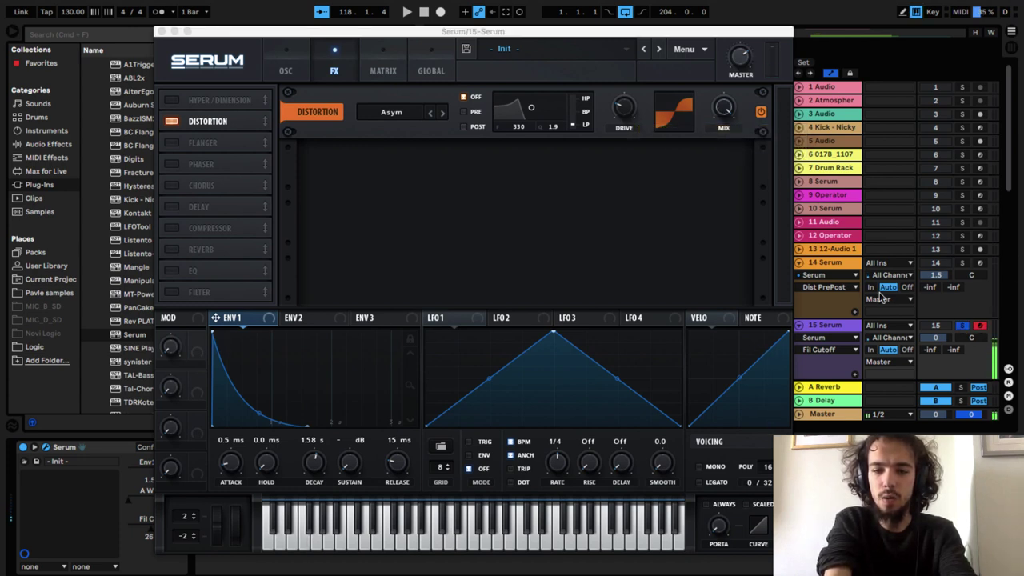
{"action": "mouse_move", "coordinate": [721, 128]}
{"action": "left_mouse_down"}
{"action": "mouse_move", "coordinate": [718, 170]}
{"action": "mouse_move", "coordinate": [715, 129]}
{"action": "left_mouse_up"}
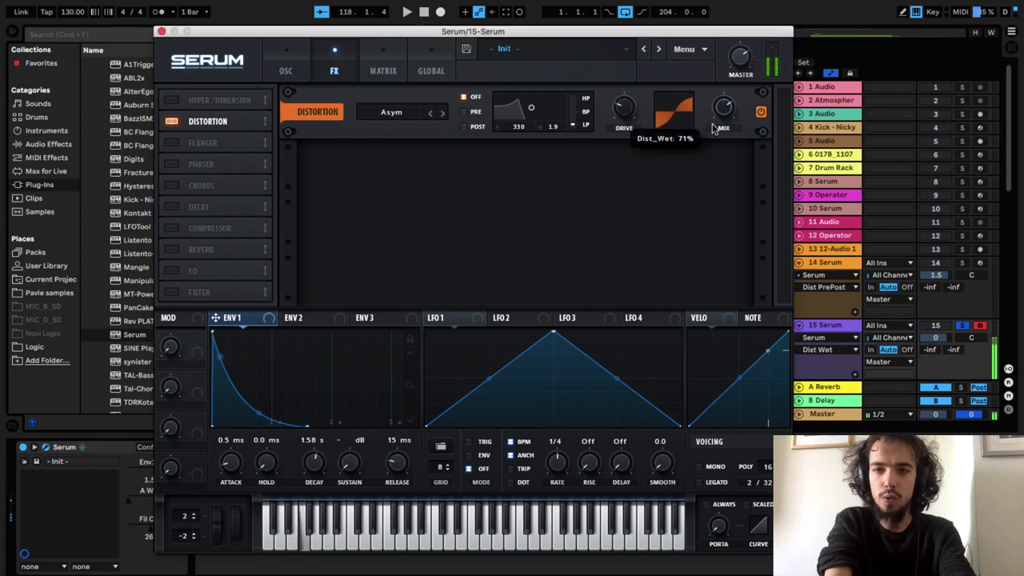
Step: Raise Serum's filter cutoff and readjust the distortion mix while playing notes
{"action": "left_click", "coordinate": [286, 71]}
{"action": "left_click", "coordinate": [698, 240]}
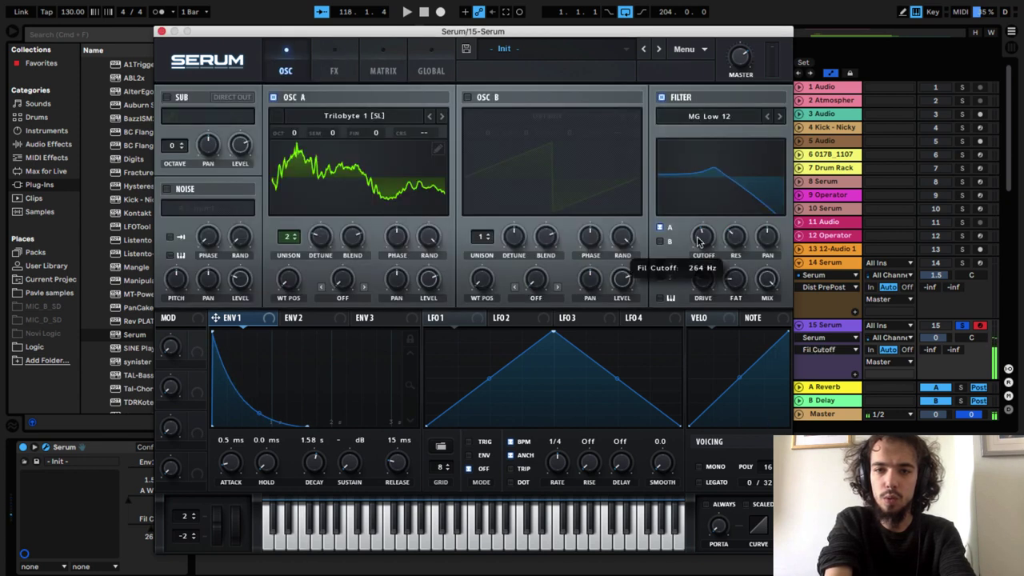
{"action": "left_click_drag", "start_coordinate": [698, 240], "coordinate": [698, 206]}
{"action": "left_click", "coordinate": [332, 67]}
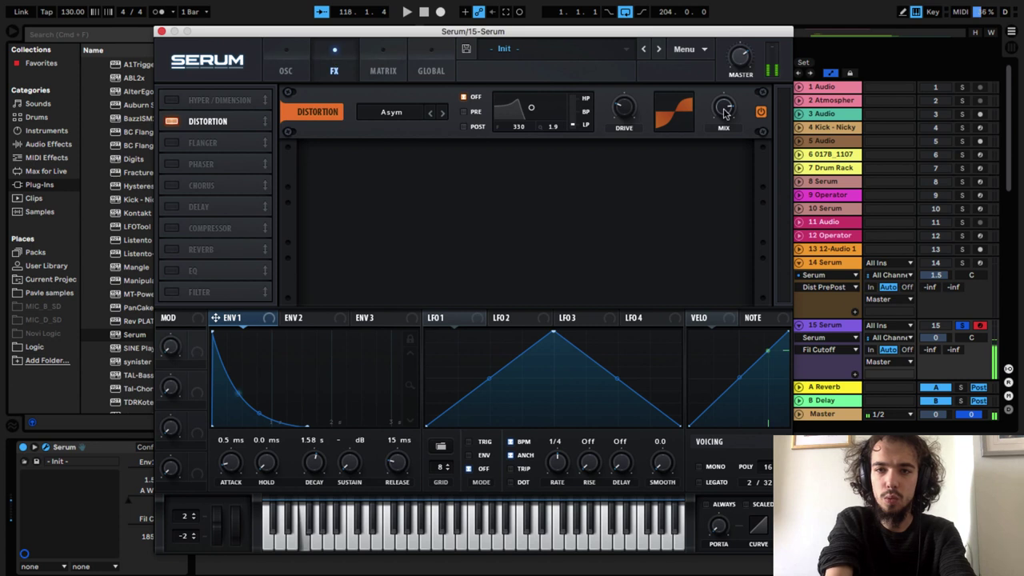
{"action": "left_click", "coordinate": [724, 112]}
Step: Shorten envelope 1's decay to 524 ms and lower the filter cutoff
{"action": "left_click", "coordinate": [282, 71]}
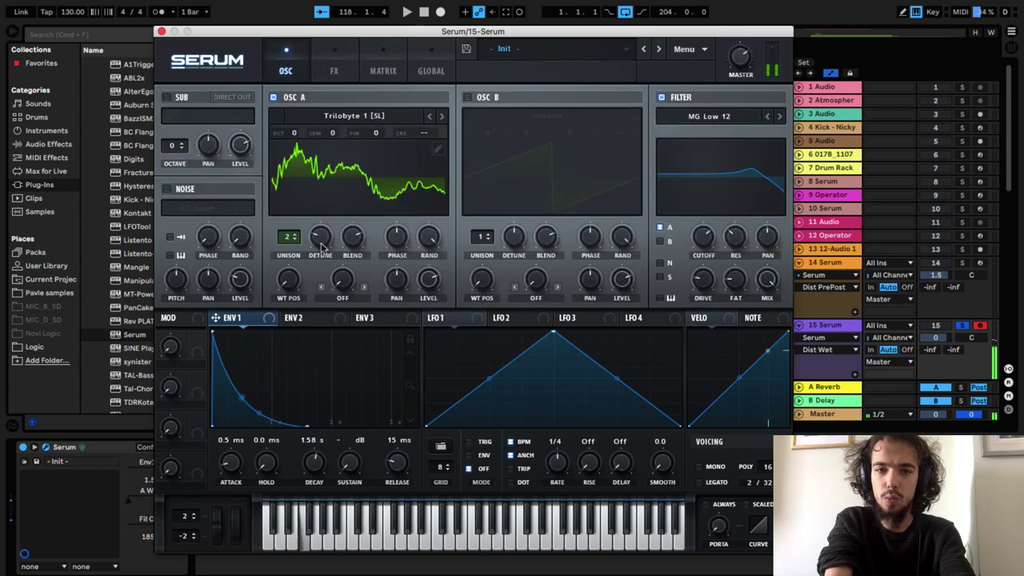
{"action": "mouse_move", "coordinate": [314, 463]}
{"action": "left_mouse_down"}
{"action": "mouse_move", "coordinate": [306, 501]}
{"action": "mouse_move", "coordinate": [307, 479]}
{"action": "left_mouse_up"}
{"action": "left_click_drag", "start_coordinate": [703, 239], "coordinate": [698, 266]}
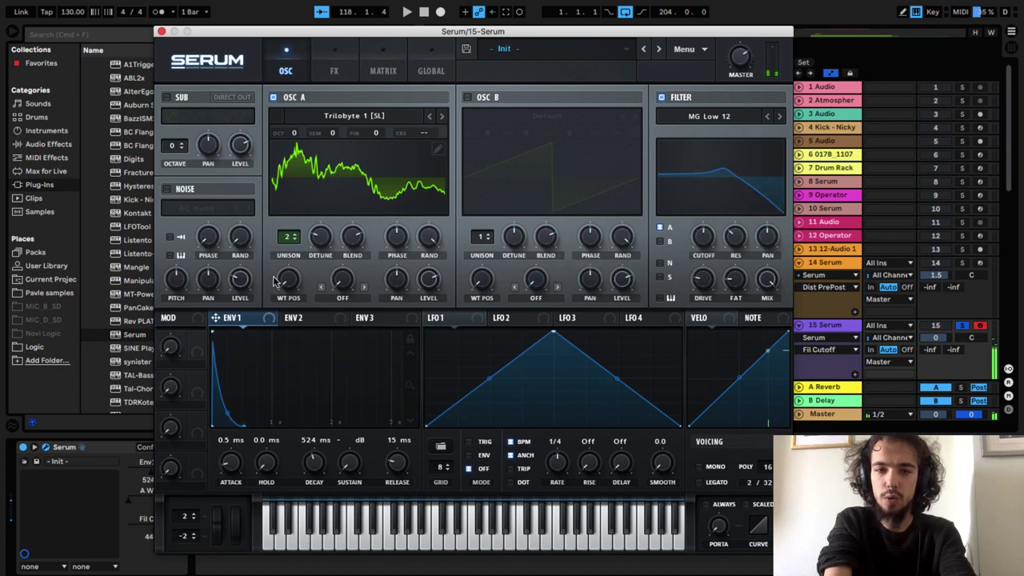
Step: Set oscillator A's wavetable position to 184 and close the Serum window
{"action": "left_click_drag", "start_coordinate": [284, 278], "coordinate": [307, 249]}
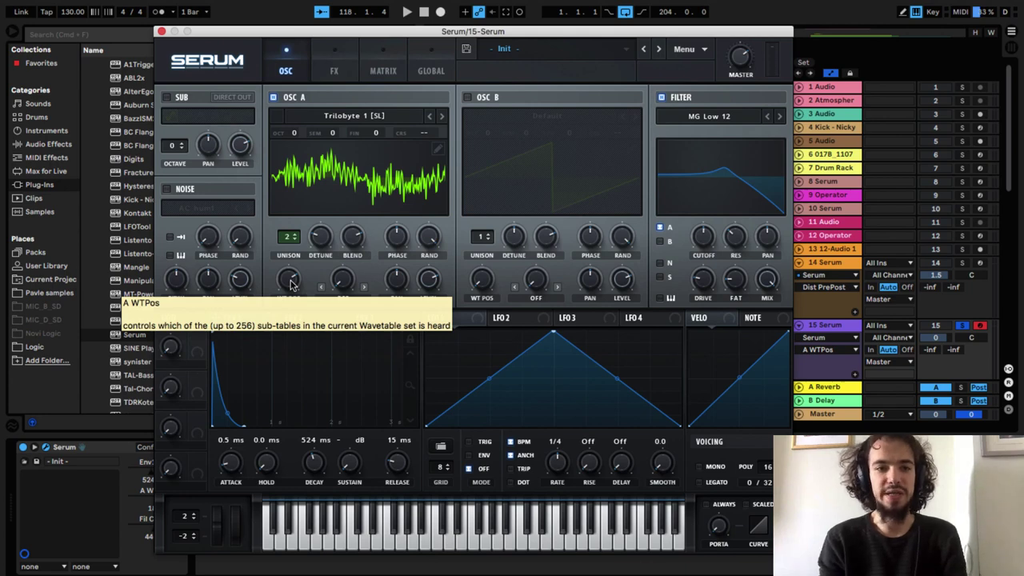
{"action": "left_click", "coordinate": [160, 31]}
Step: Copy the bar 118 MIDI clip from track 14 Serum to the same position on track 15 Serum and play it
{"action": "left_click", "coordinate": [613, 263]}
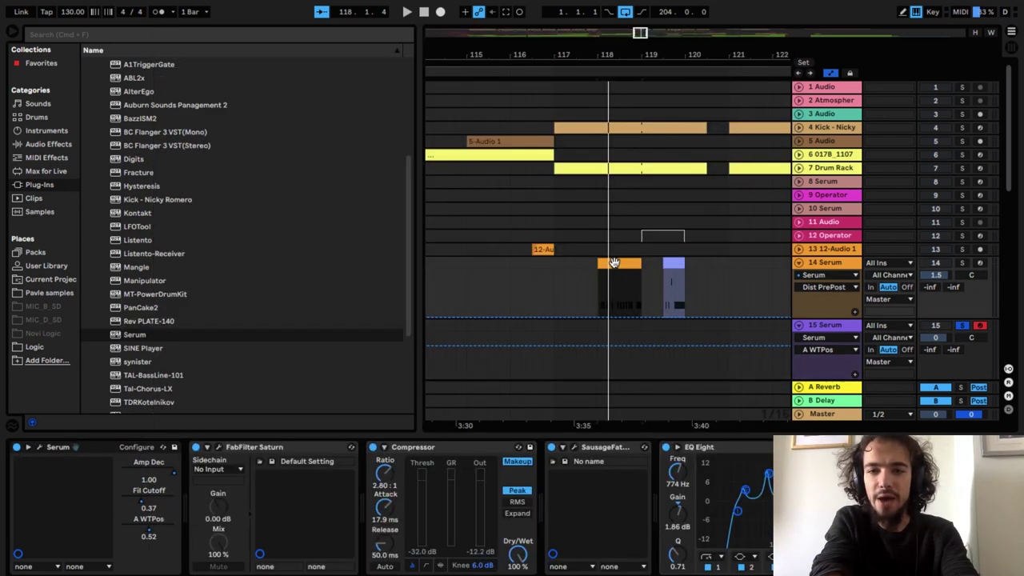
{"action": "left_click", "coordinate": [597, 325]}
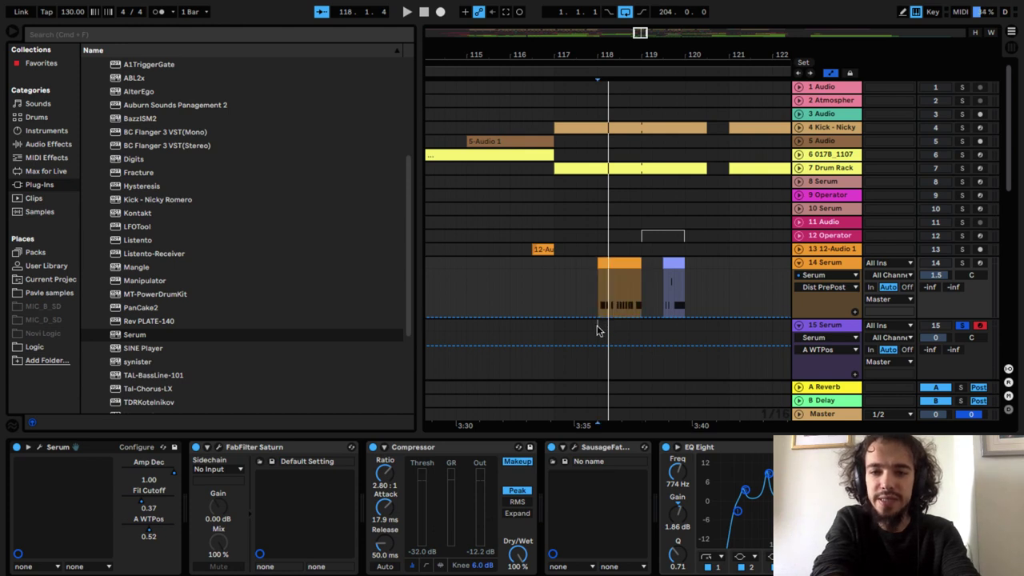
{"action": "key", "text": "ctrl+v"}
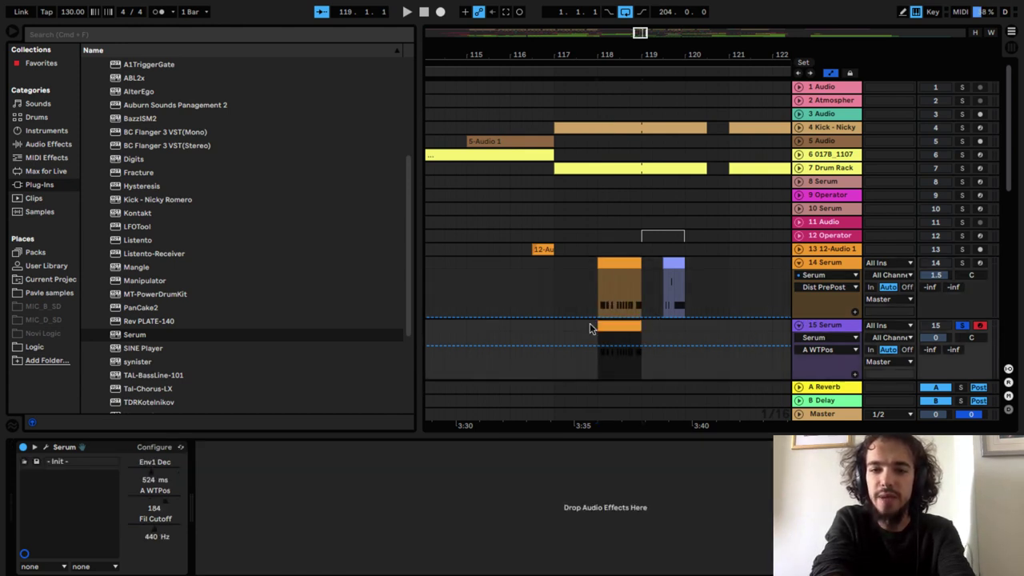
{"action": "key", "text": "plus"}
{"action": "key", "text": "plus"}
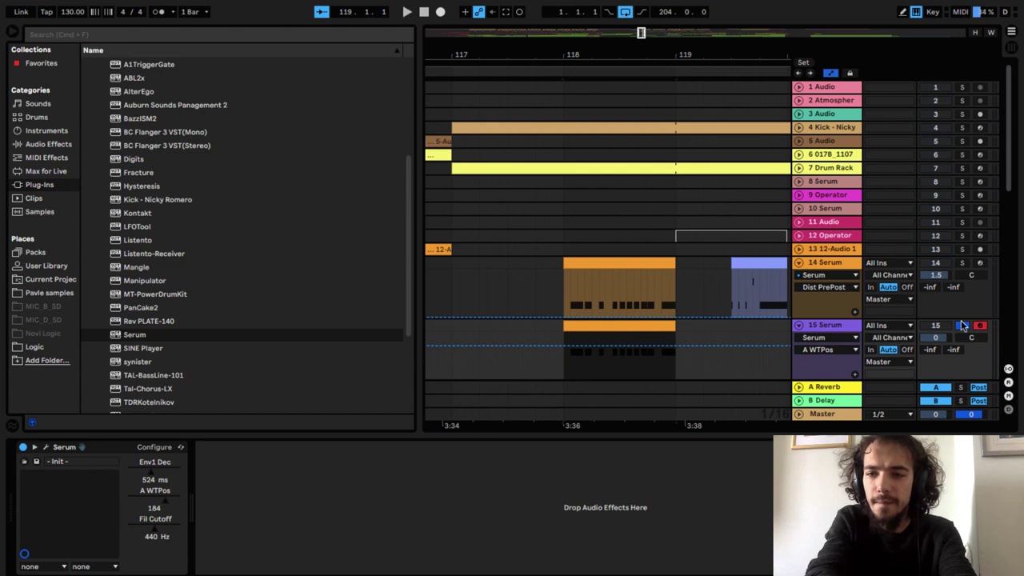
{"action": "key", "text": "space"}
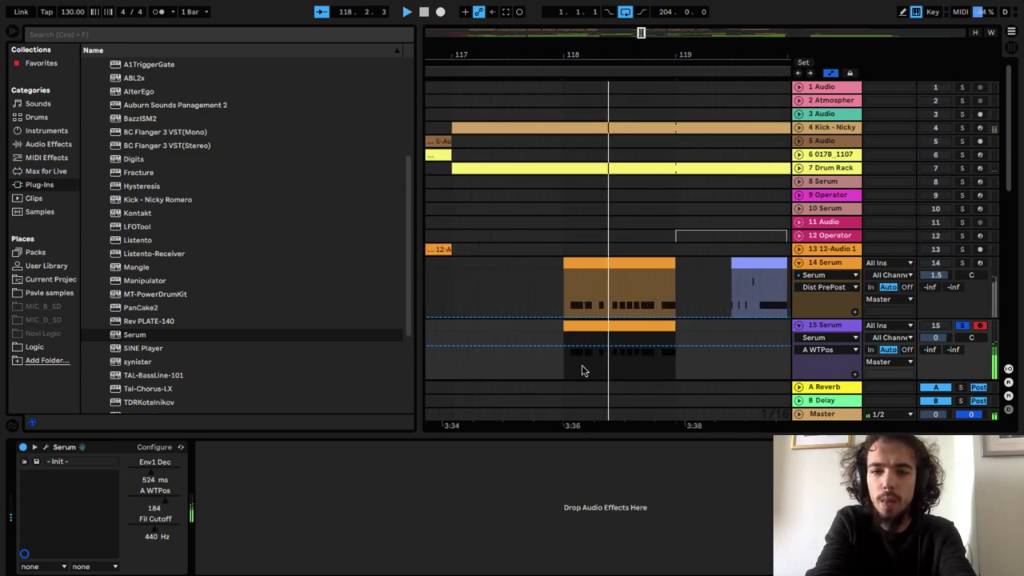
{"action": "key", "text": "plus"}
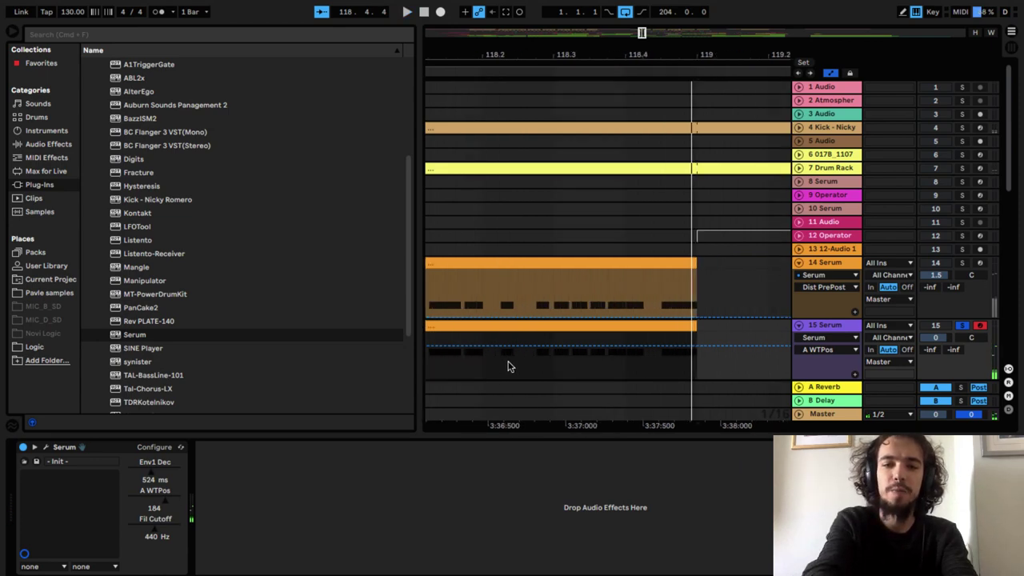
Step: Hide the browser and set the Env1 Dec parameter of track 15's Serum to 5.33 s
{"action": "left_click", "coordinate": [16, 33]}
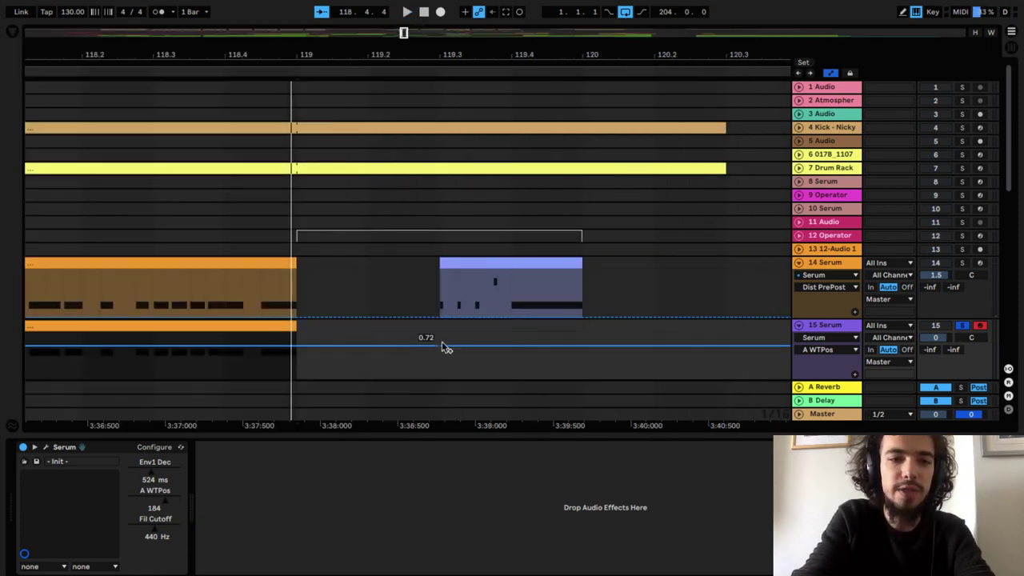
{"action": "scroll", "coordinate": [443, 347], "scroll_direction": "down", "scroll_amount": 5}
{"action": "scroll", "coordinate": [444, 347], "scroll_direction": "left", "scroll_amount": 3}
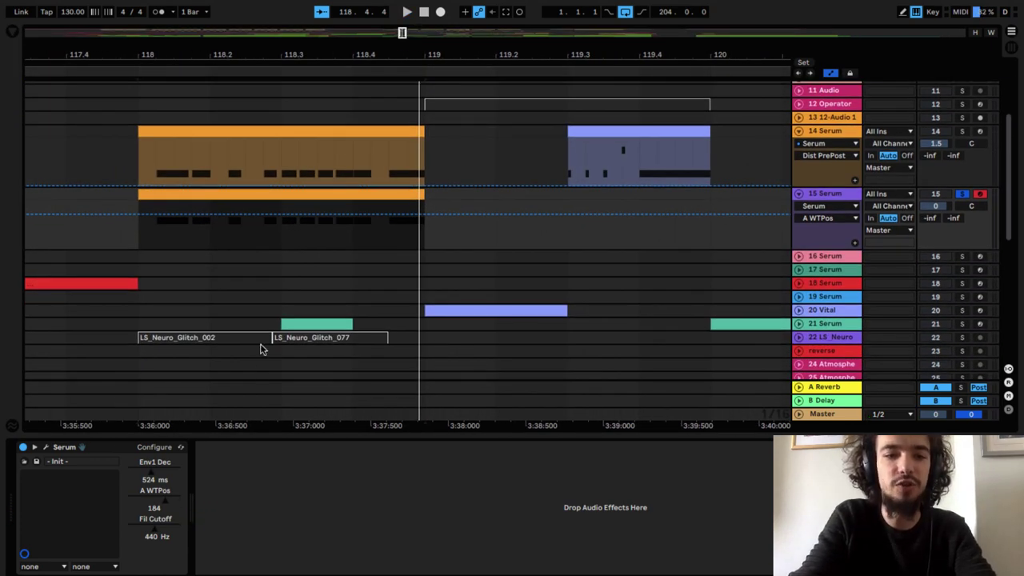
{"action": "left_click_drag", "start_coordinate": [151, 472], "coordinate": [164, 472]}
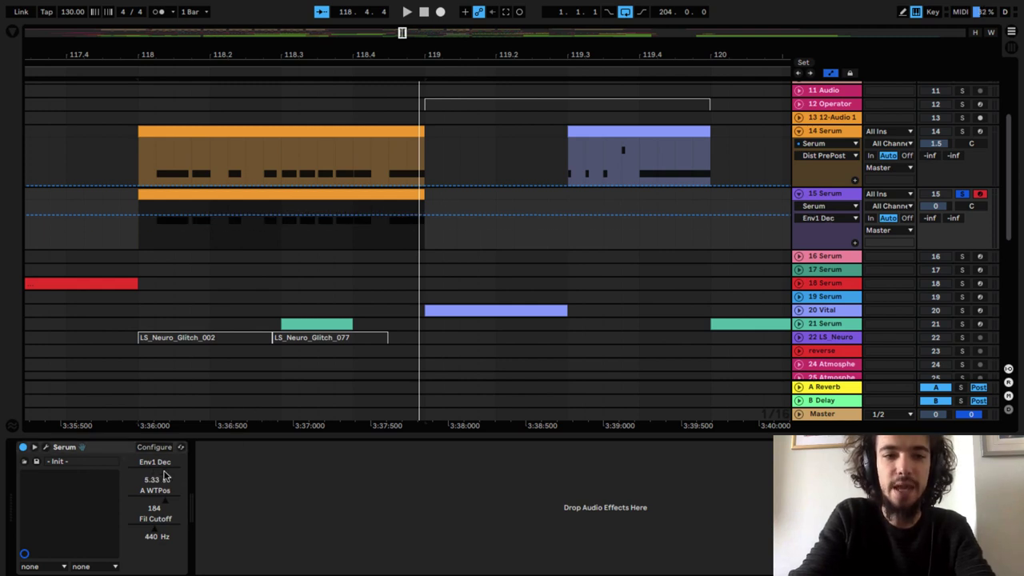
Step: Automate Env1 Dec on track 15, holding 0.70 through the first note and dropping steeply just before the second note
{"action": "left_click", "coordinate": [138, 233]}
{"action": "key", "text": "plus"}
{"action": "key", "text": "plus"}
{"action": "key", "text": "XF86AudioRaiseVolume"}
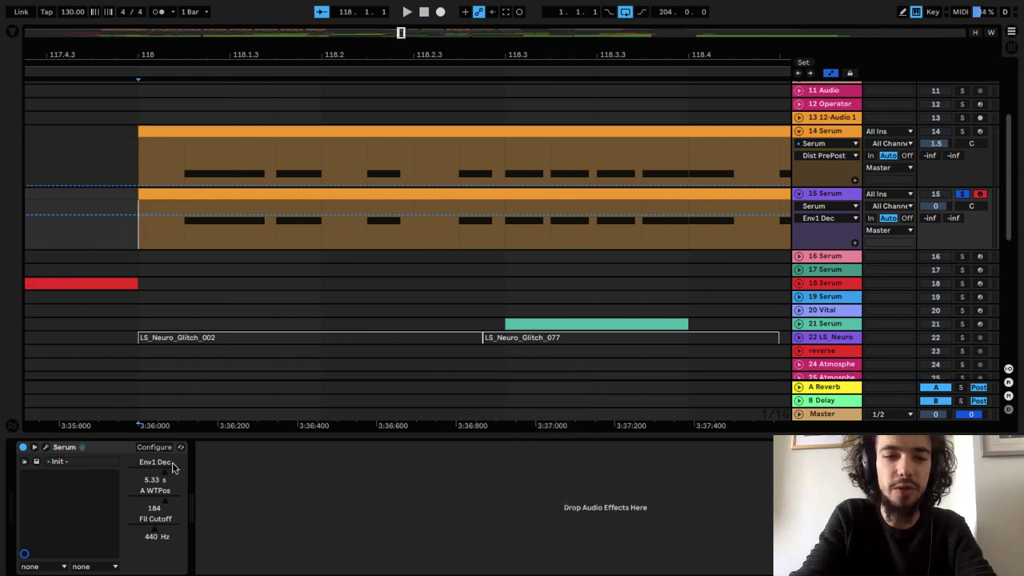
{"action": "left_click", "coordinate": [183, 228]}
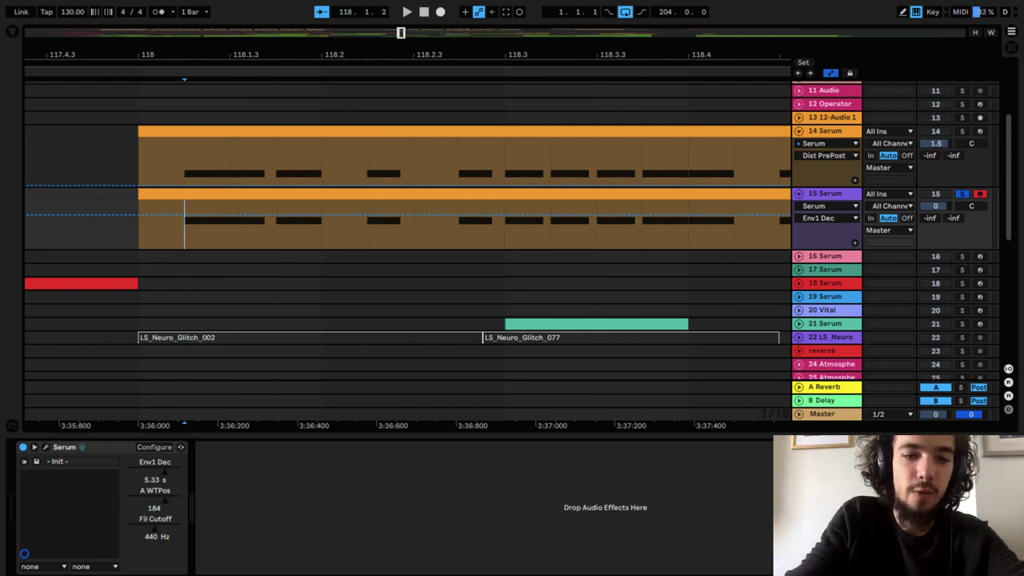
{"action": "left_click", "coordinate": [270, 216]}
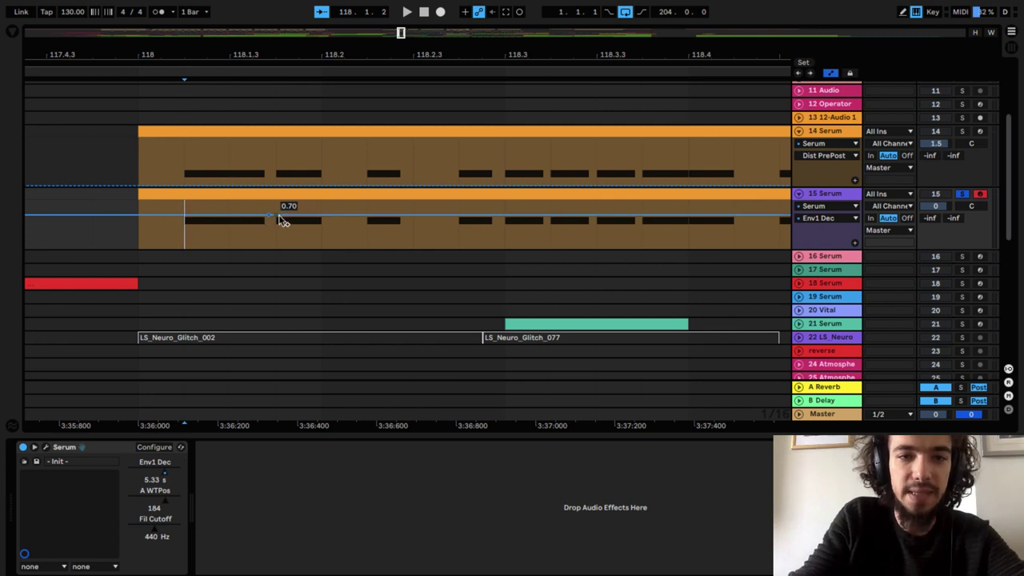
{"action": "left_click_drag", "start_coordinate": [278, 217], "coordinate": [278, 231]}
{"action": "scroll", "coordinate": [278, 231], "scroll_direction": "right", "scroll_amount": 3}
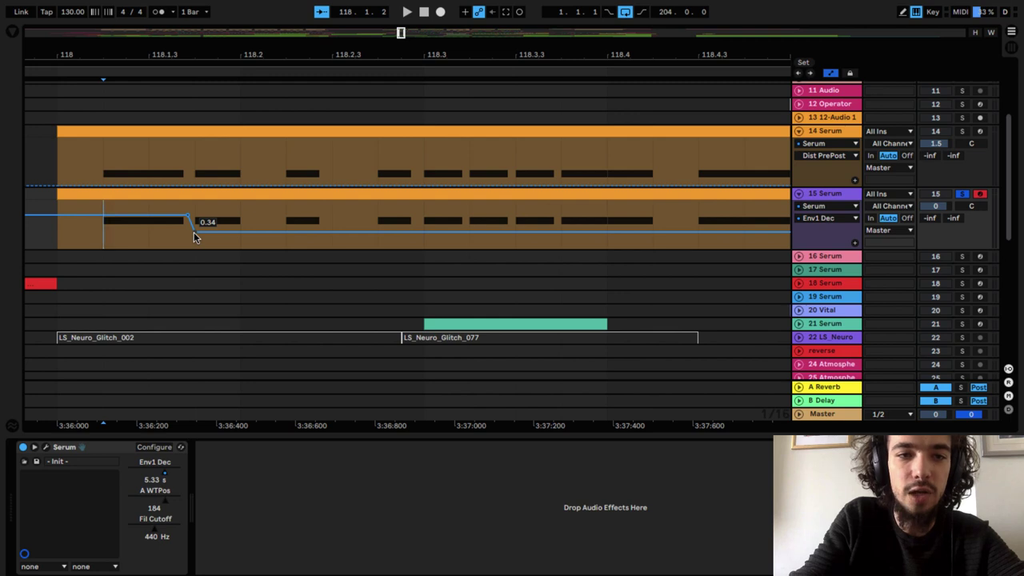
Step: Play the clip from the third note and set the low section of the Env1 Dec automation to 0.34
{"action": "left_click", "coordinate": [290, 223]}
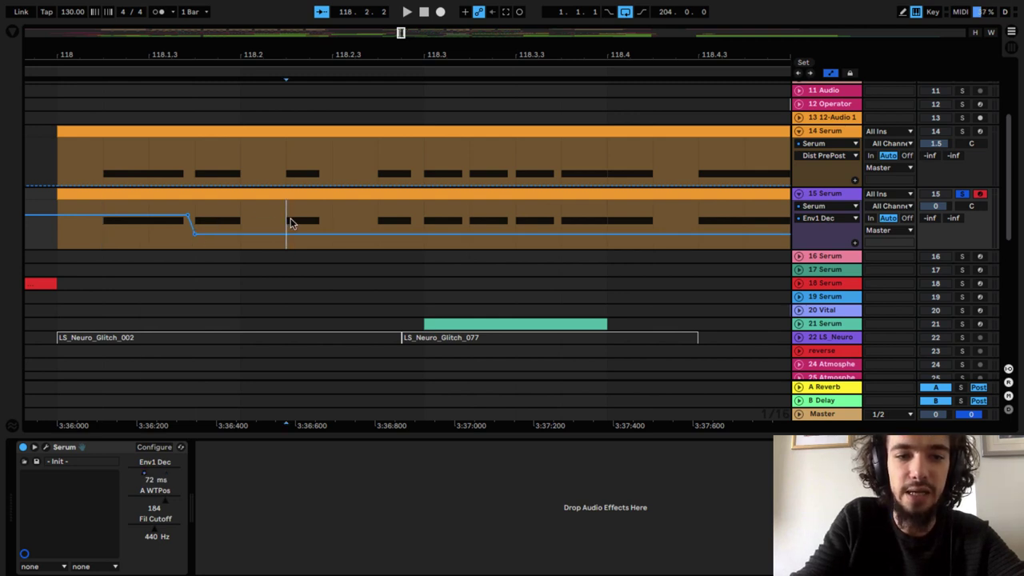
{"action": "key", "text": "space"}
{"action": "key", "text": "space"}
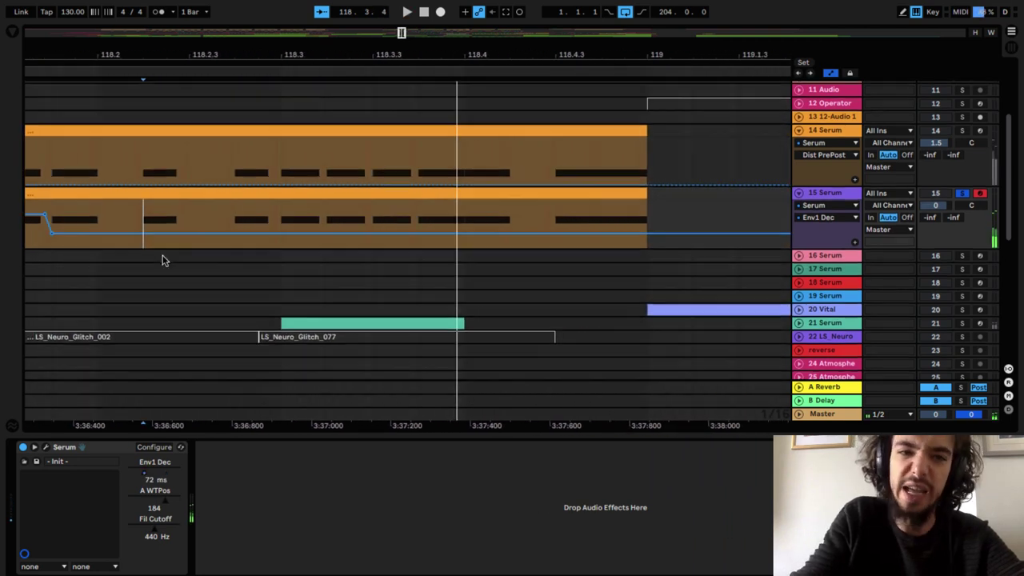
{"action": "scroll", "coordinate": [163, 260], "scroll_direction": "left", "scroll_amount": 2}
{"action": "left_click_drag", "start_coordinate": [138, 233], "coordinate": [138, 232]}
{"action": "key", "text": "space"}
{"action": "key", "text": "space"}
{"action": "key", "text": "space"}
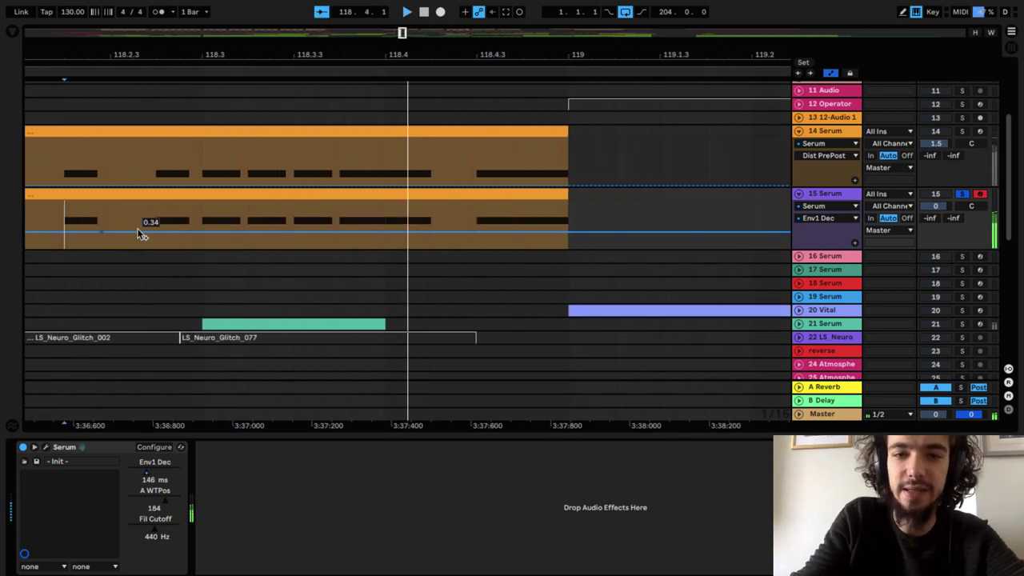
Step: Ramp the Env1 Dec automation up across the long note around beat 118.4
{"action": "left_click", "coordinate": [264, 231]}
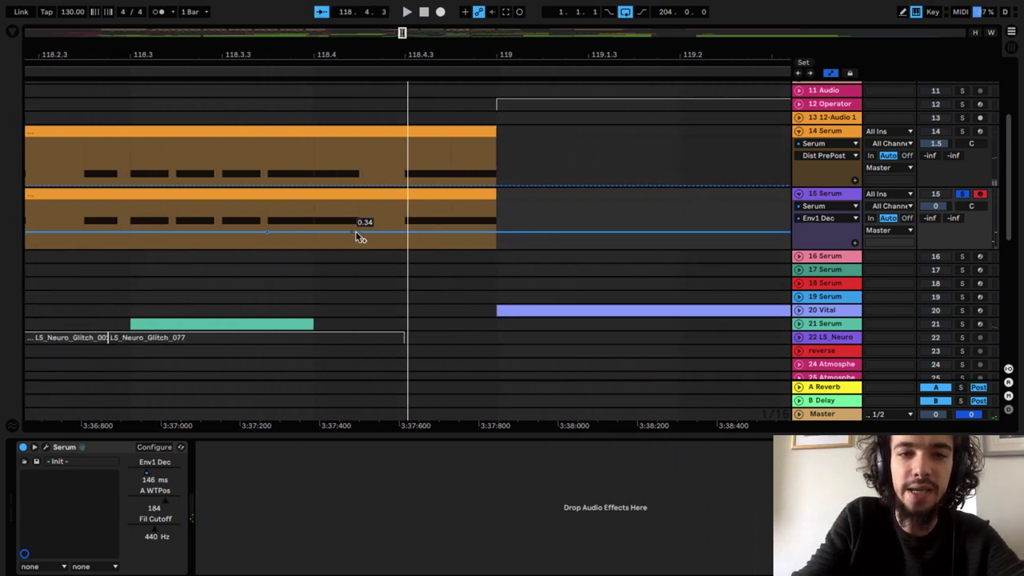
{"action": "left_click_drag", "start_coordinate": [354, 232], "coordinate": [359, 212]}
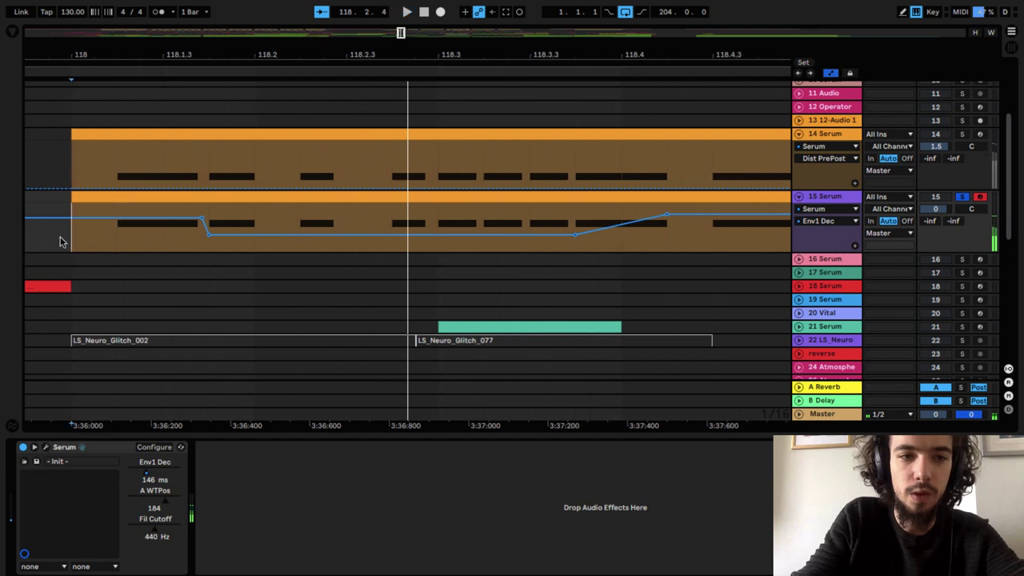
{"action": "left_click", "coordinate": [148, 450]}
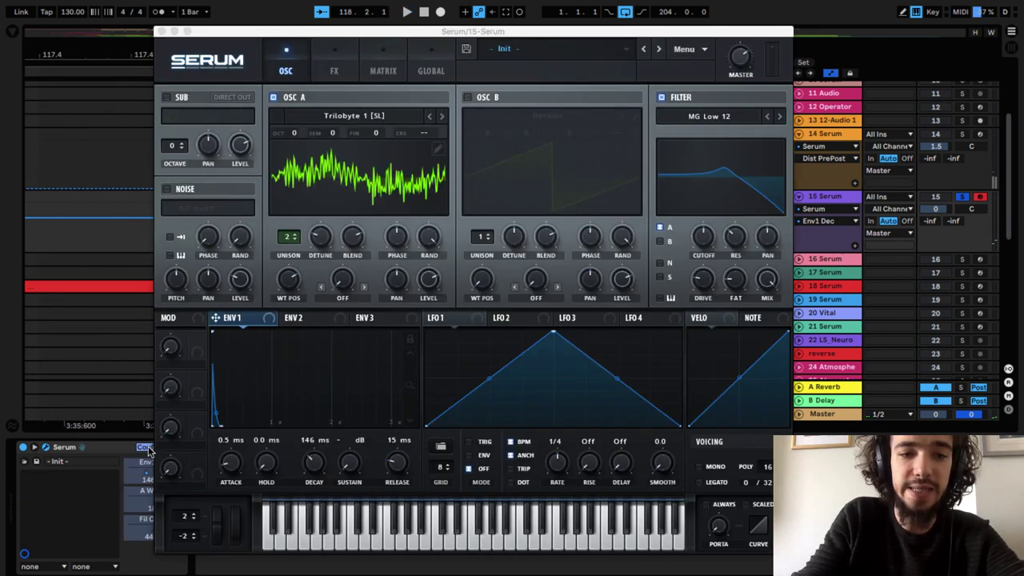
{"action": "left_click", "coordinate": [161, 32]}
{"action": "left_click", "coordinate": [153, 448]}
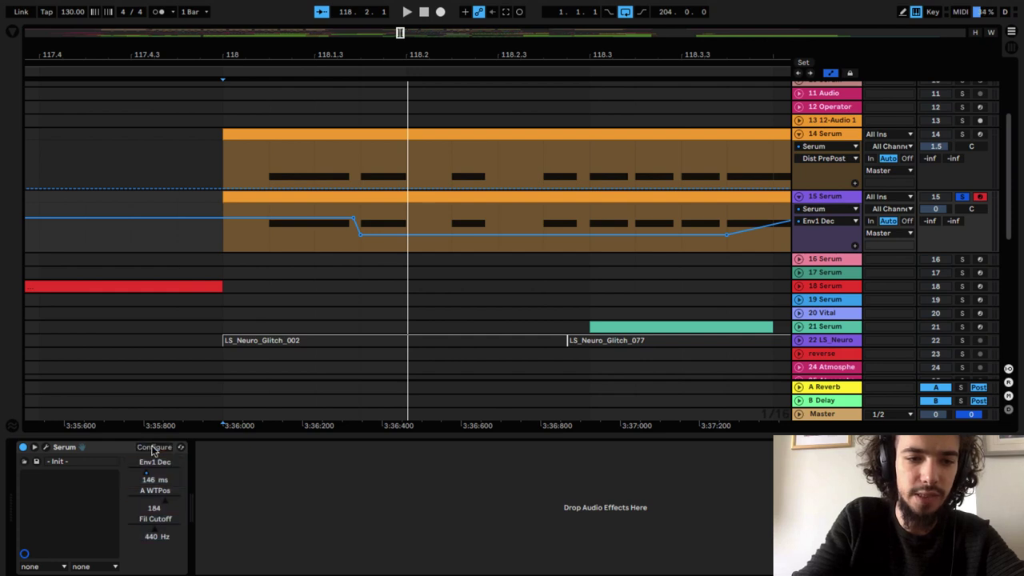
Step: Expose Serum's envelope 1 attack as a device parameter in Live, set it to 1.3 ms and close the plug-in window
{"action": "left_click", "coordinate": [155, 448]}
{"action": "left_click_drag", "start_coordinate": [243, 471], "coordinate": [238, 462]}
{"action": "left_click", "coordinate": [159, 32]}
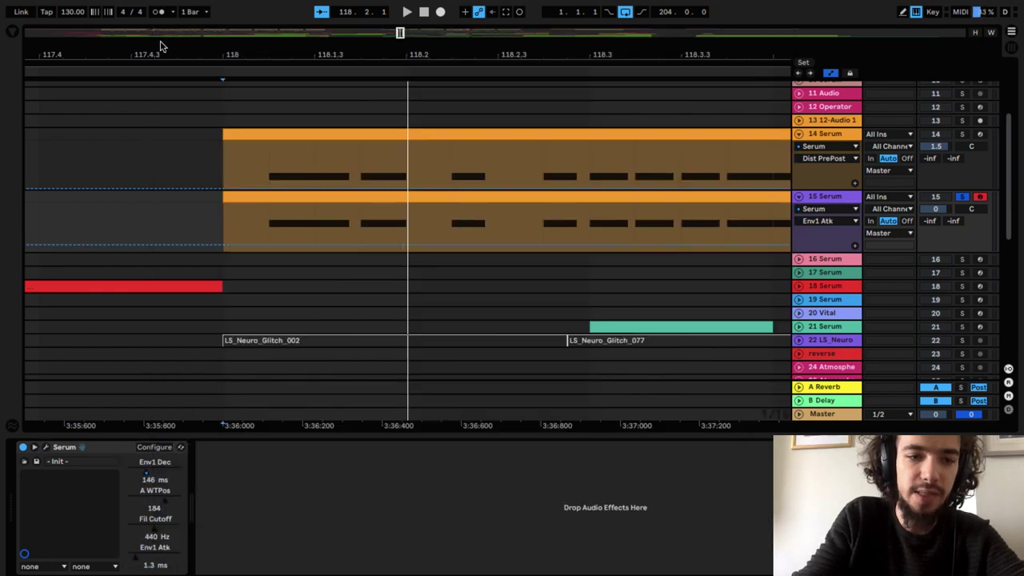
Step: Automate Env1 Atk to fall from 0.45 at the first note to 0.13 at the second, and play it back
{"action": "right_click", "coordinate": [136, 558]}
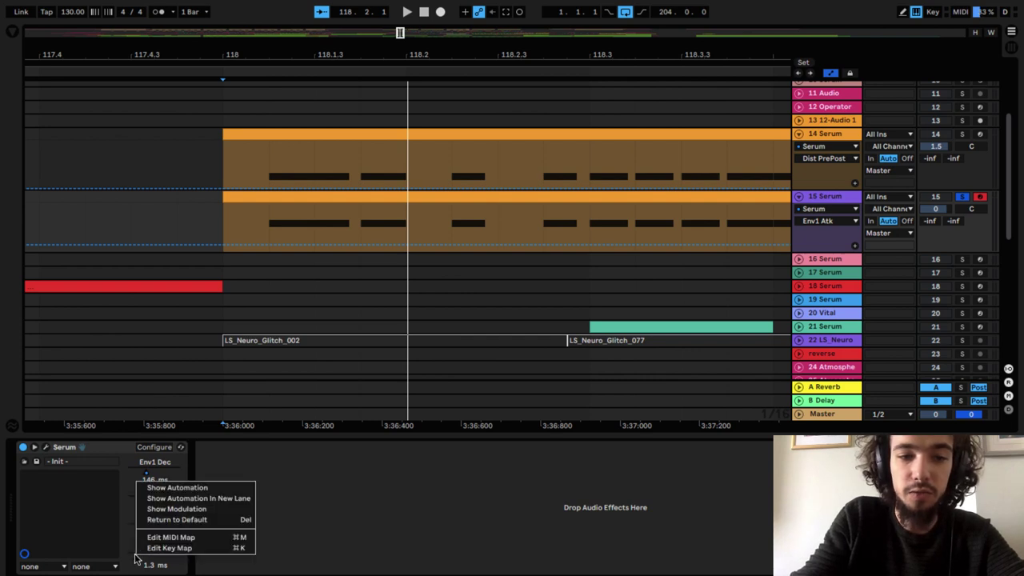
{"action": "left_click", "coordinate": [193, 488]}
{"action": "left_click", "coordinate": [360, 244]}
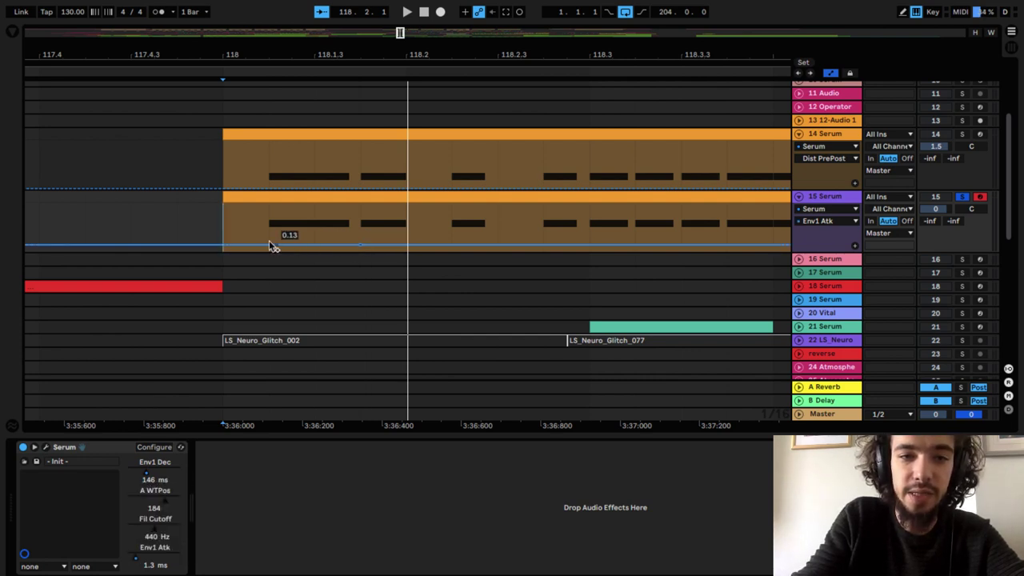
{"action": "left_click_drag", "start_coordinate": [268, 245], "coordinate": [270, 230]}
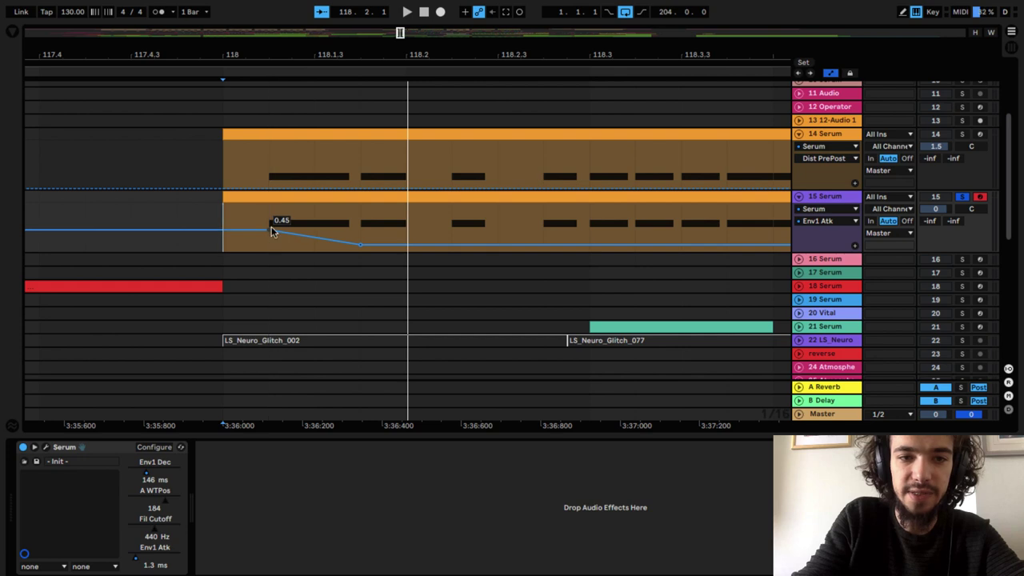
{"action": "key", "text": "space"}
{"action": "key", "text": "space"}
{"action": "key", "text": "space"}
{"action": "key", "text": "space"}
{"action": "key", "text": "space"}
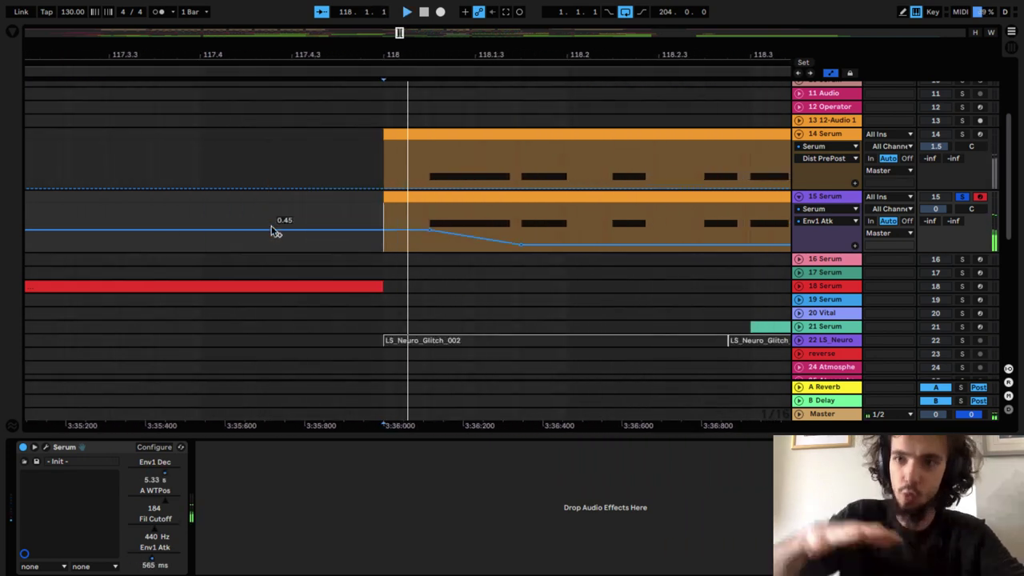
{"action": "key", "text": "space"}
{"action": "key", "text": "space"}
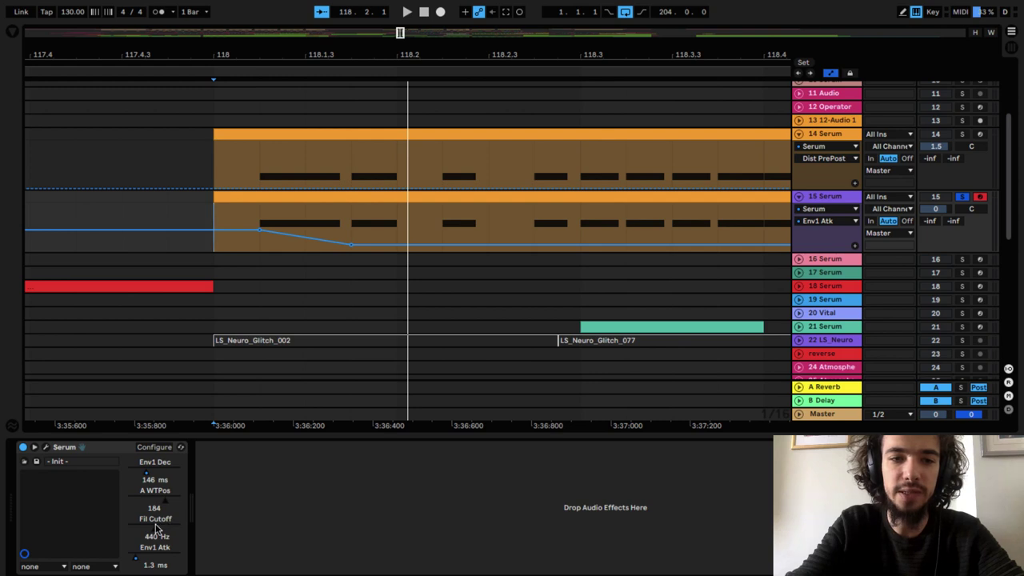
Step: Automate Fil Cutoff to dip to 0.27 at the first note's start and rise to 0.73 by its end, then audition it
{"action": "left_click", "coordinate": [168, 525]}
{"action": "left_click", "coordinate": [250, 227]}
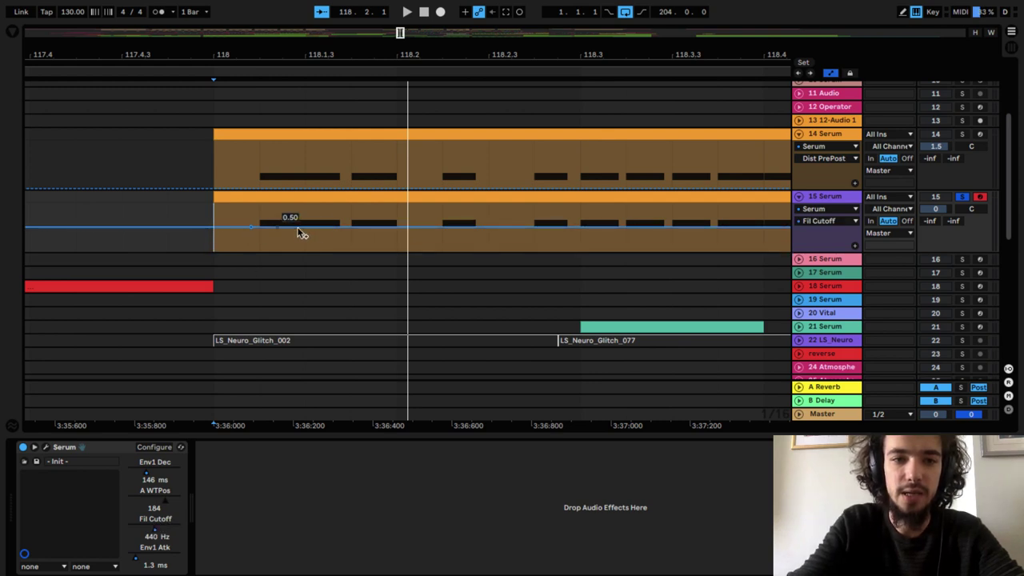
{"action": "left_click_drag", "start_coordinate": [260, 228], "coordinate": [260, 239]}
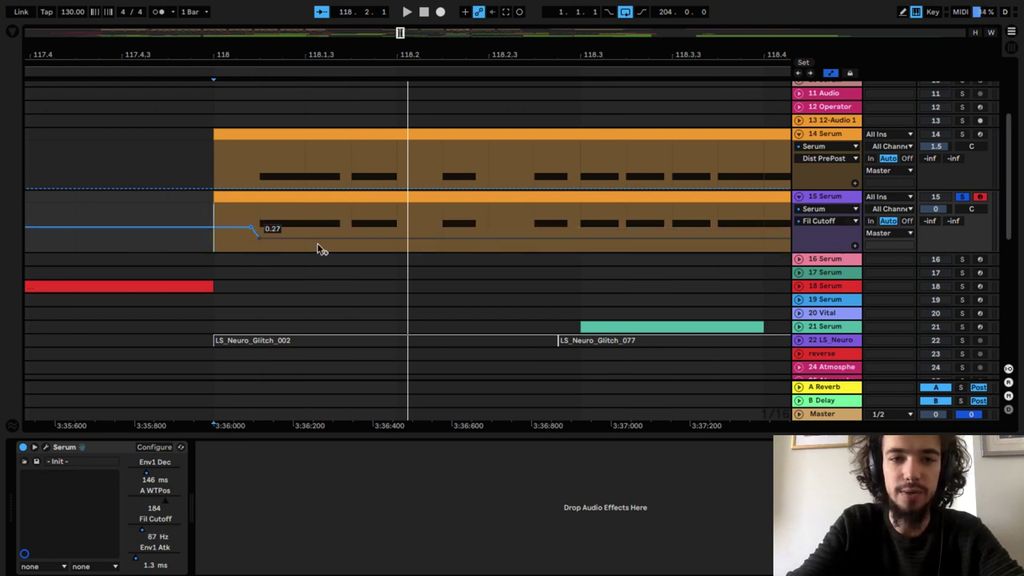
{"action": "left_click_drag", "start_coordinate": [342, 238], "coordinate": [342, 217]}
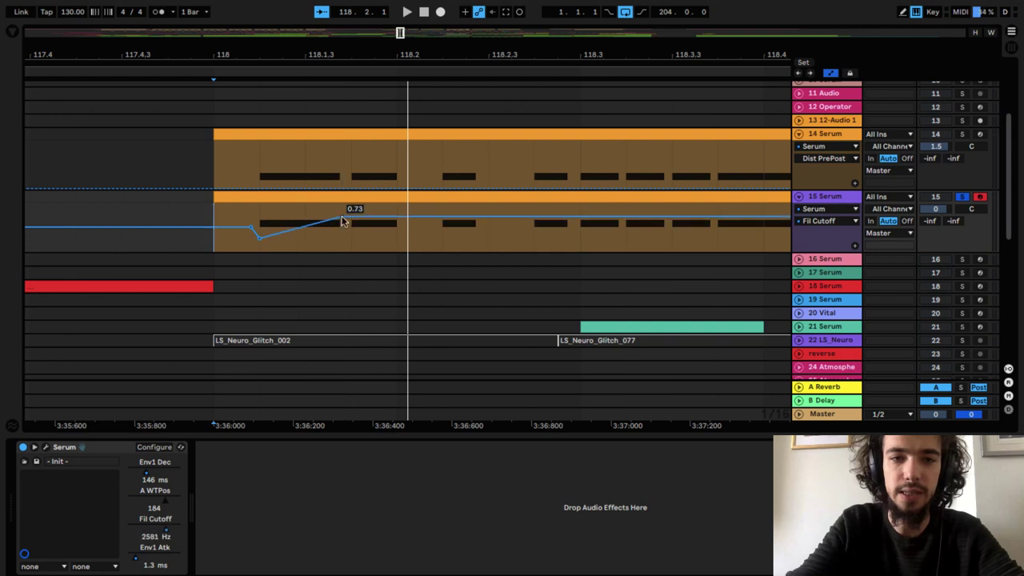
{"action": "key", "text": "space"}
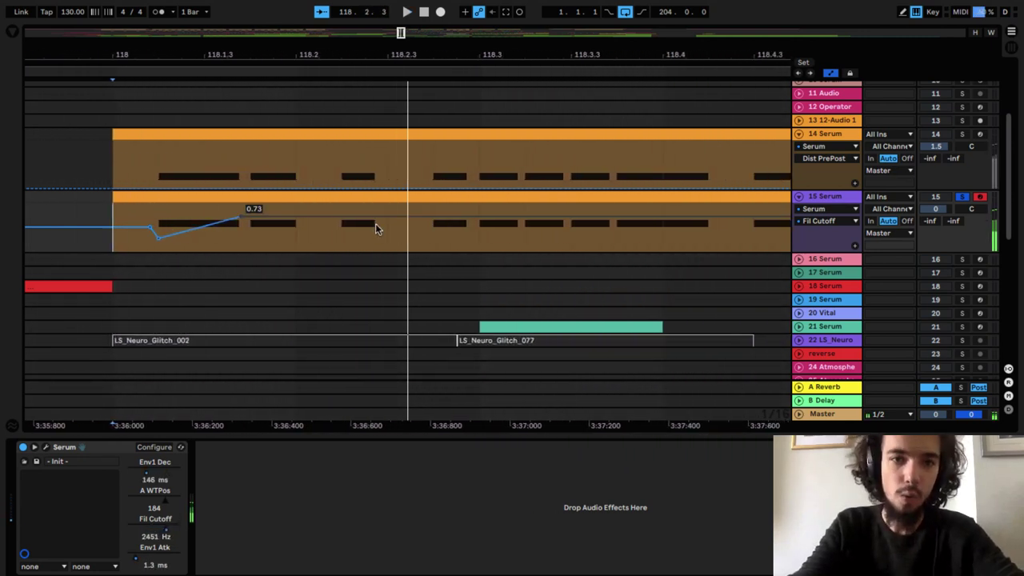
Step: Lower the Fil Cutoff automation to 0.38 by the third note, hold it to the fourth, and raise a second peak after beat 118.3
{"action": "left_click_drag", "start_coordinate": [343, 218], "coordinate": [337, 232]}
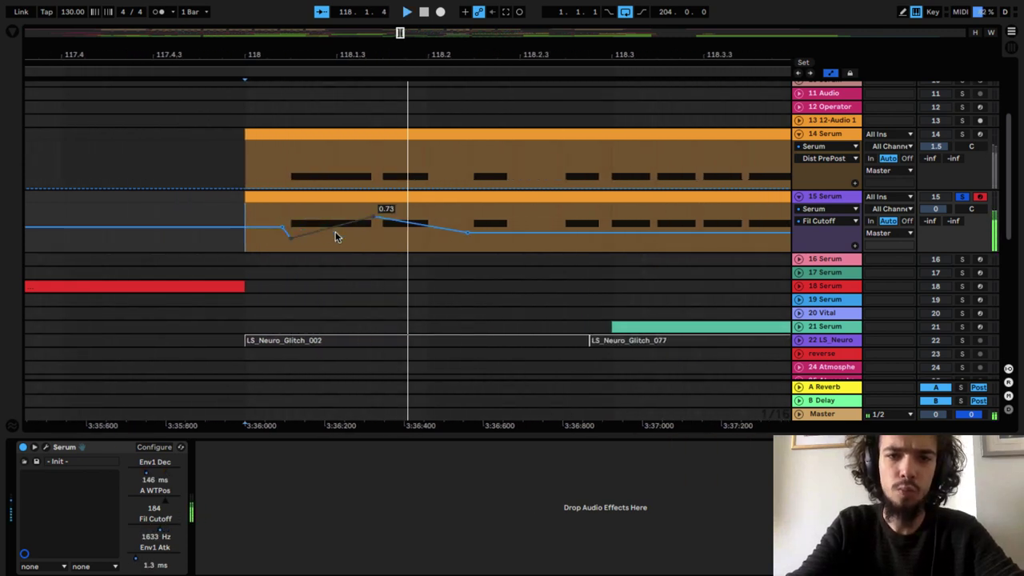
{"action": "key", "text": "space"}
{"action": "left_click", "coordinate": [309, 232]}
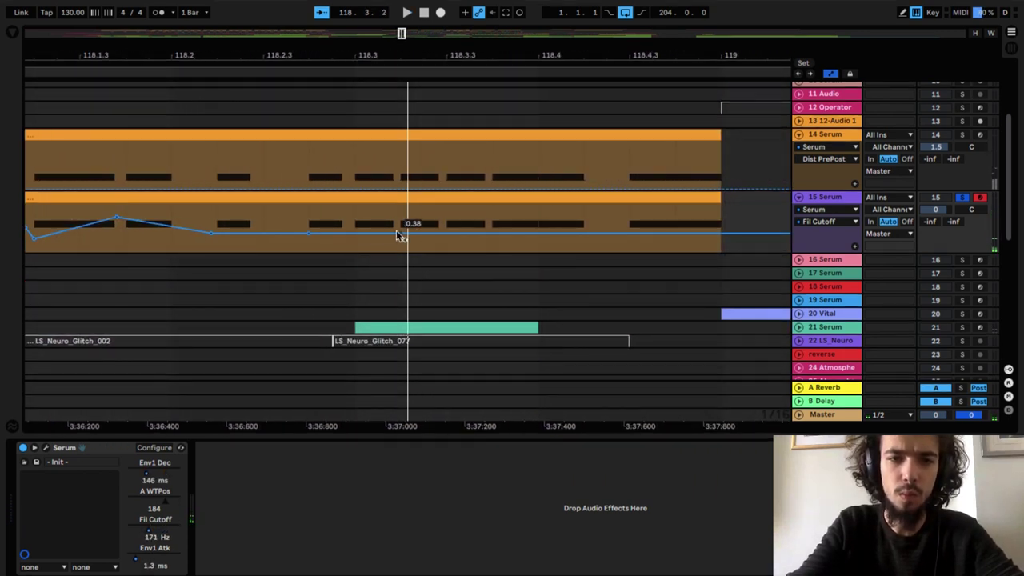
{"action": "mouse_move", "coordinate": [397, 231]}
{"action": "left_mouse_down"}
{"action": "mouse_move", "coordinate": [424, 221]}
{"action": "mouse_move", "coordinate": [456, 236]}
{"action": "mouse_move", "coordinate": [401, 217]}
{"action": "left_mouse_up"}
{"action": "key", "text": "space"}
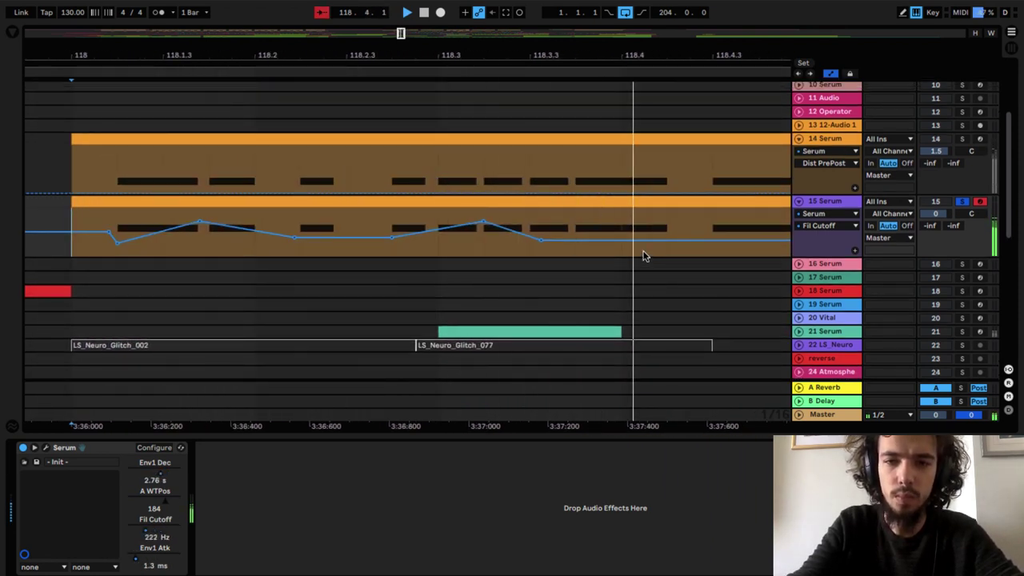
Step: Continue the Fil Cutoff automation over the last notes, dipping before the final note and rising to 0.74 at the clip's end
{"action": "left_click_drag", "start_coordinate": [667, 239], "coordinate": [708, 238]}
{"action": "scroll", "coordinate": [715, 243], "scroll_direction": "right", "scroll_amount": 2}
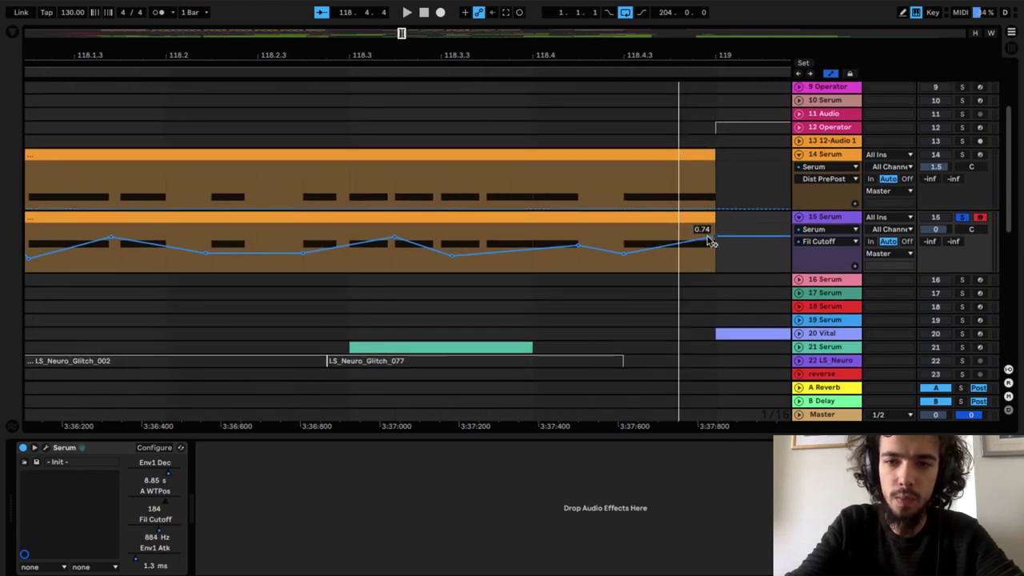
Step: Deepen the Fil Cutoff dip before the final note, raise Env1 Atk at the final note's start to the first note's level, and audition
{"action": "left_click_drag", "start_coordinate": [622, 256], "coordinate": [622, 262]}
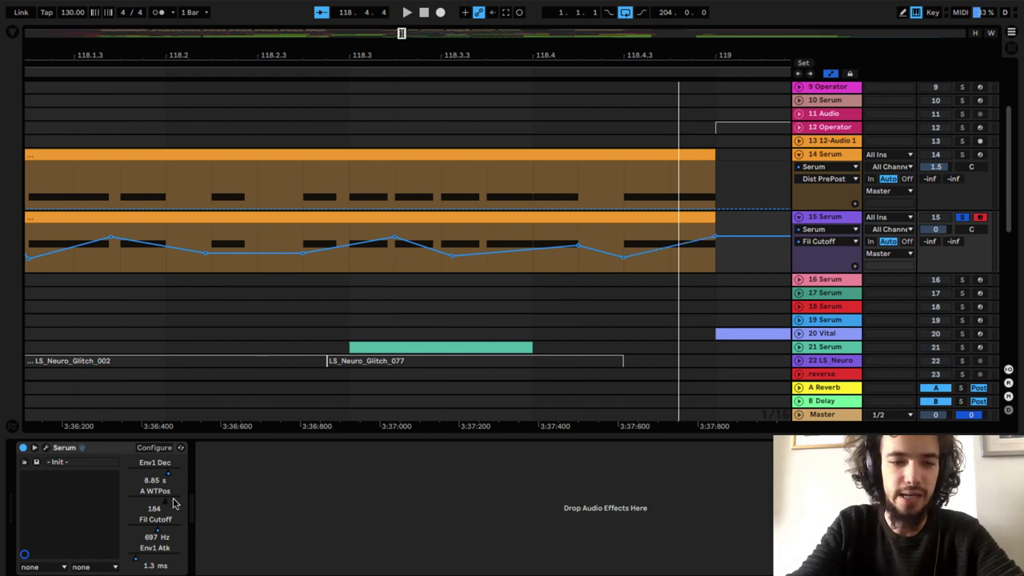
{"action": "left_click", "coordinate": [136, 563]}
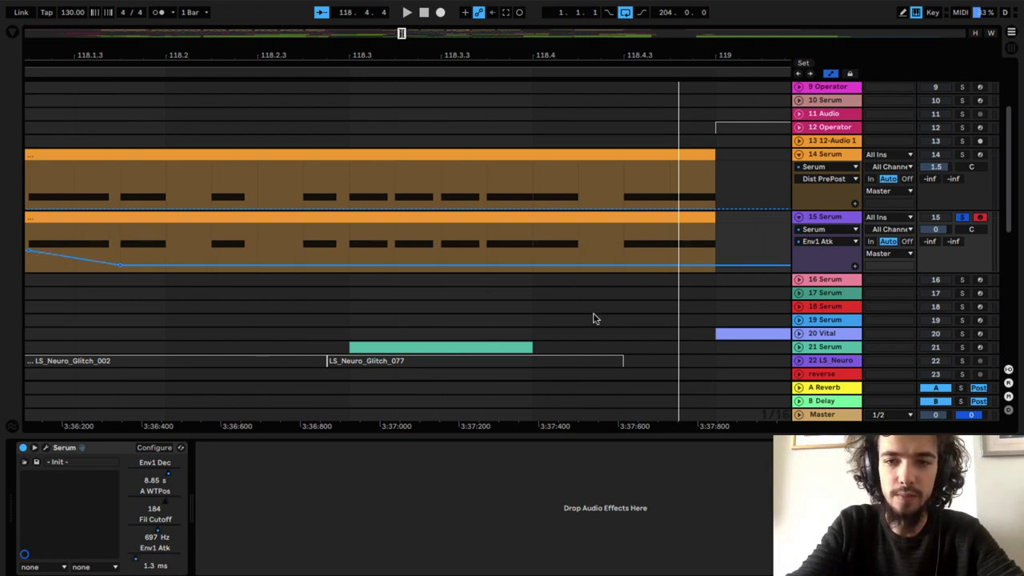
{"action": "left_click_drag", "start_coordinate": [624, 265], "coordinate": [623, 250]}
{"action": "key", "text": "space"}
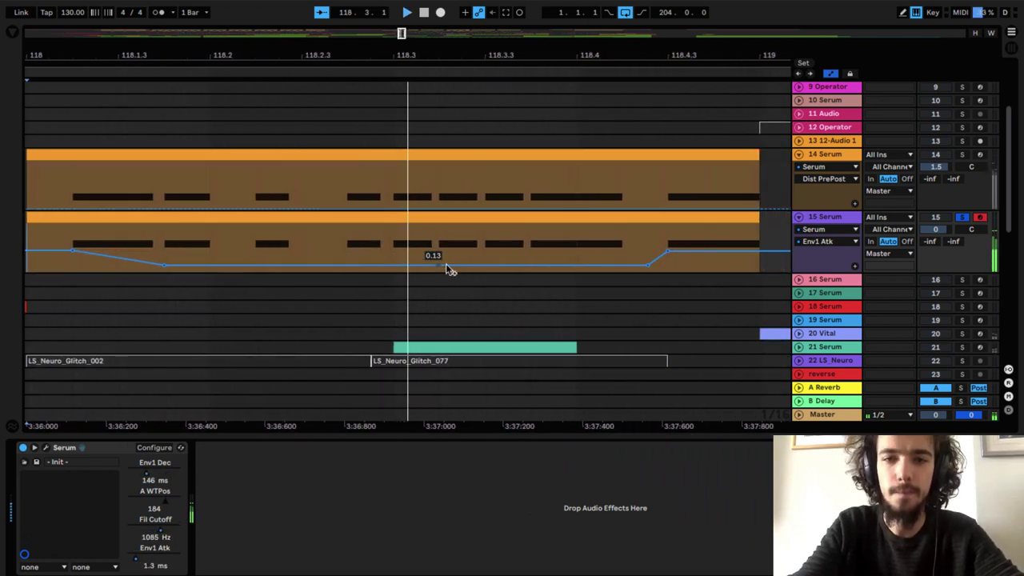
{"action": "scroll", "coordinate": [446, 264], "scroll_direction": "left", "scroll_amount": 10}
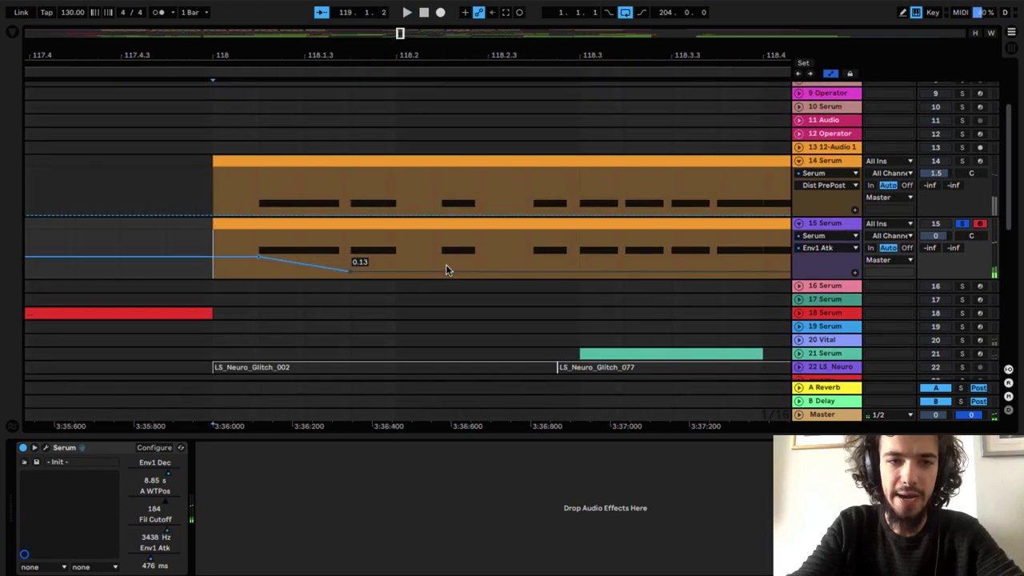
Step: Enable Serum's sub oscillator, lower its level, and audition the result before closing the synth's window
{"action": "left_click", "coordinate": [45, 449]}
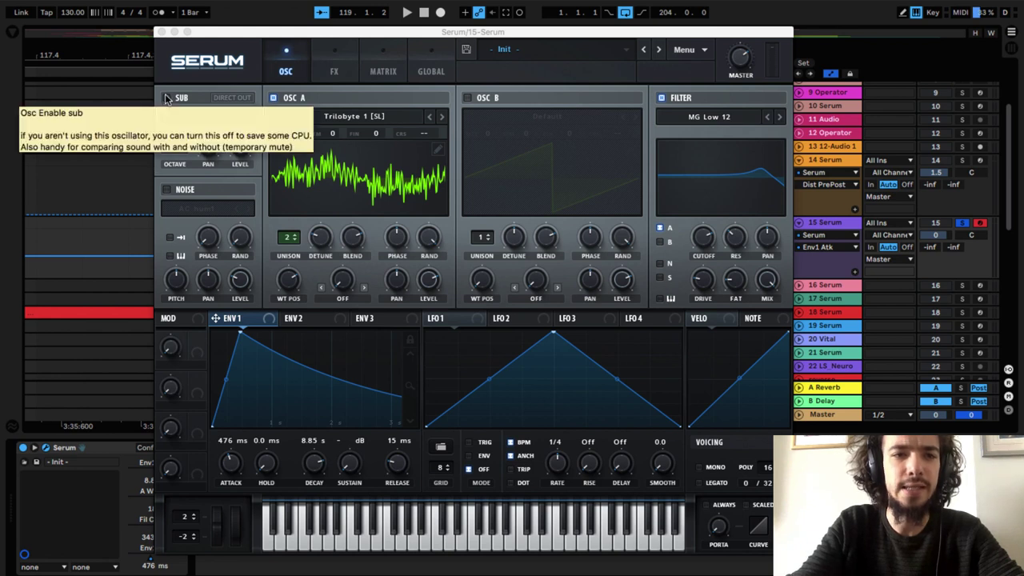
{"action": "left_click", "coordinate": [167, 98]}
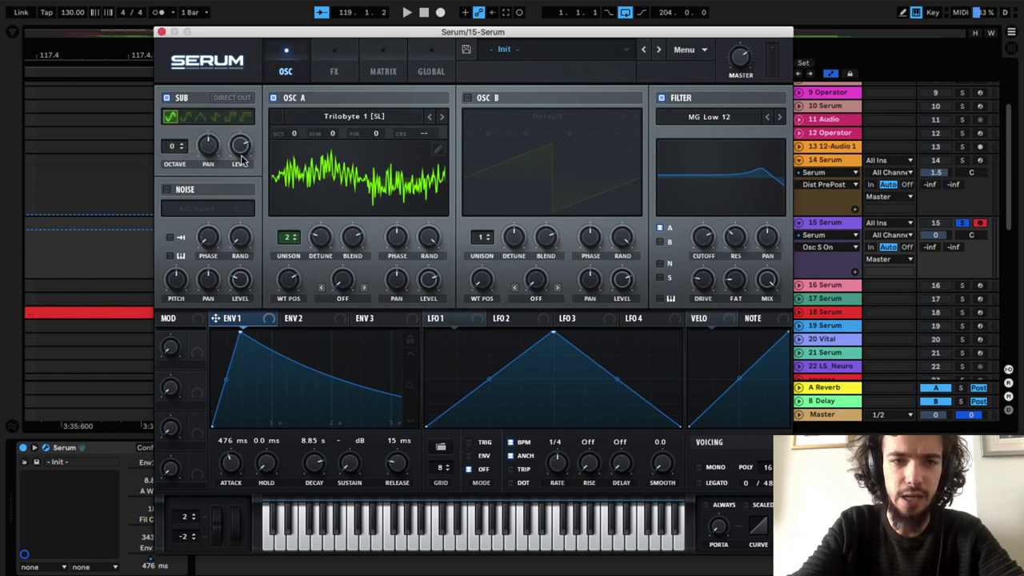
{"action": "left_click_drag", "start_coordinate": [239, 152], "coordinate": [238, 179]}
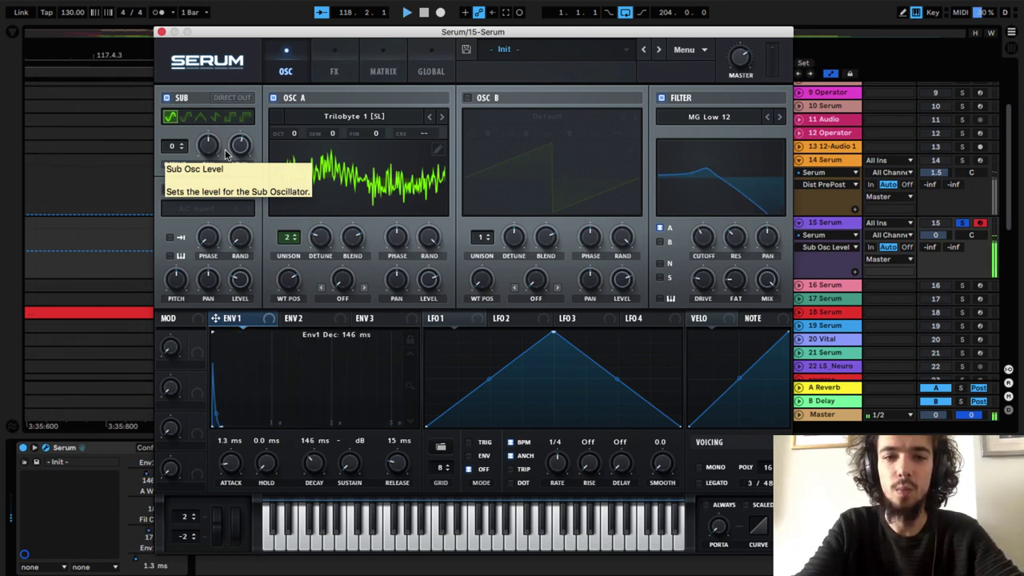
{"action": "key", "text": "space"}
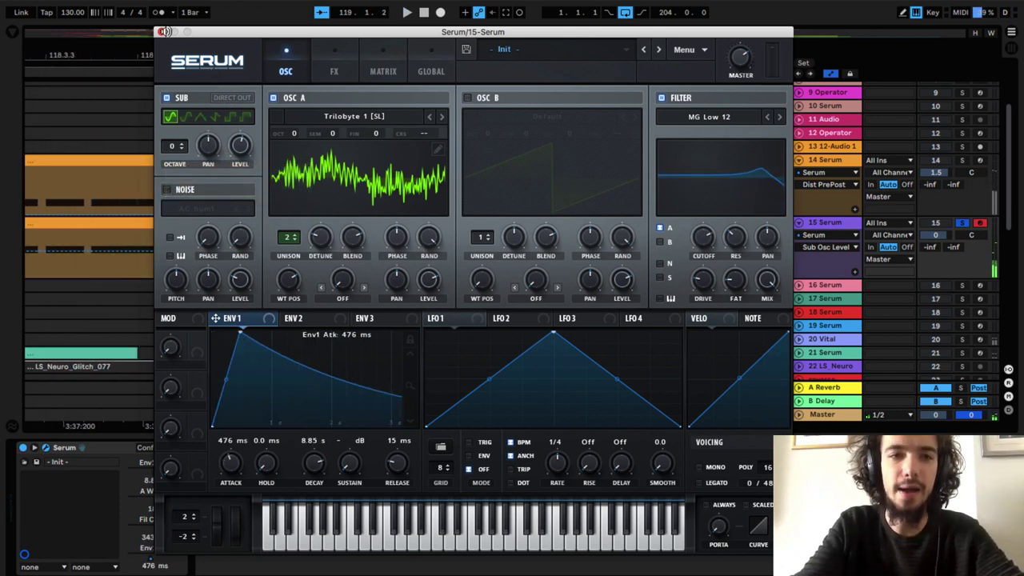
{"action": "left_click", "coordinate": [161, 32]}
Step: Add the Utility audio effect after Serum on track 15 and enable Bass Mono at 120 Hz
{"action": "scroll", "coordinate": [236, 241], "scroll_direction": "left", "scroll_amount": 6}
{"action": "scroll", "coordinate": [236, 239], "scroll_direction": "left", "scroll_amount": 2}
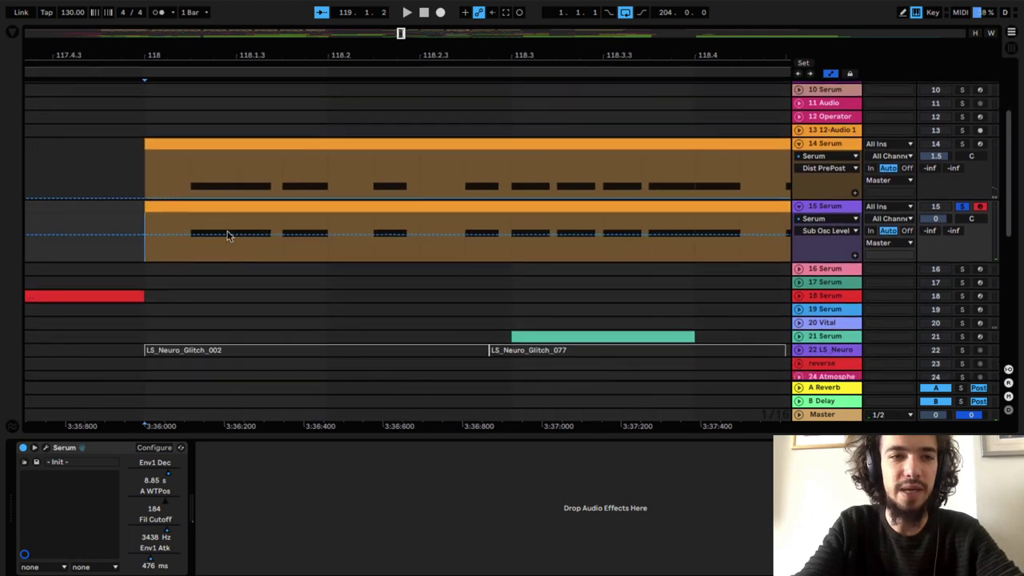
{"action": "left_click", "coordinate": [12, 32]}
{"action": "left_click", "coordinate": [66, 147]}
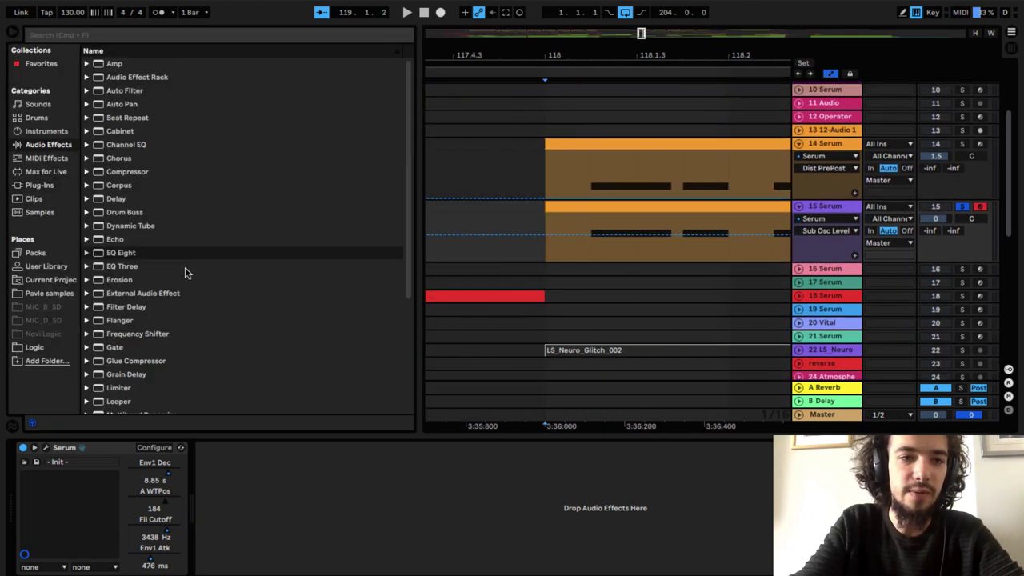
{"action": "scroll", "coordinate": [185, 273], "scroll_direction": "down", "scroll_amount": 5}
{"action": "left_click", "coordinate": [122, 379]}
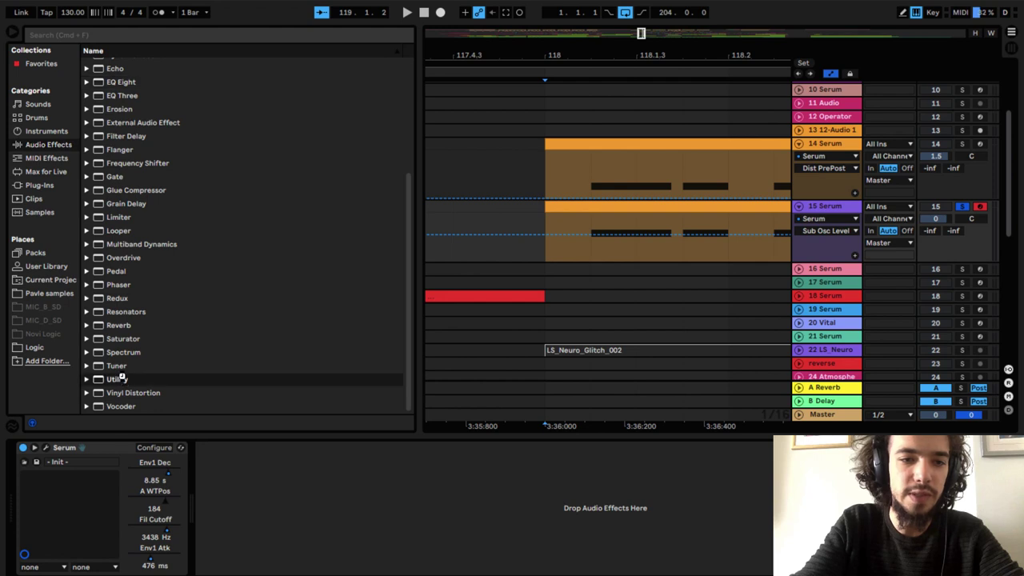
{"action": "double_click", "coordinate": [123, 379]}
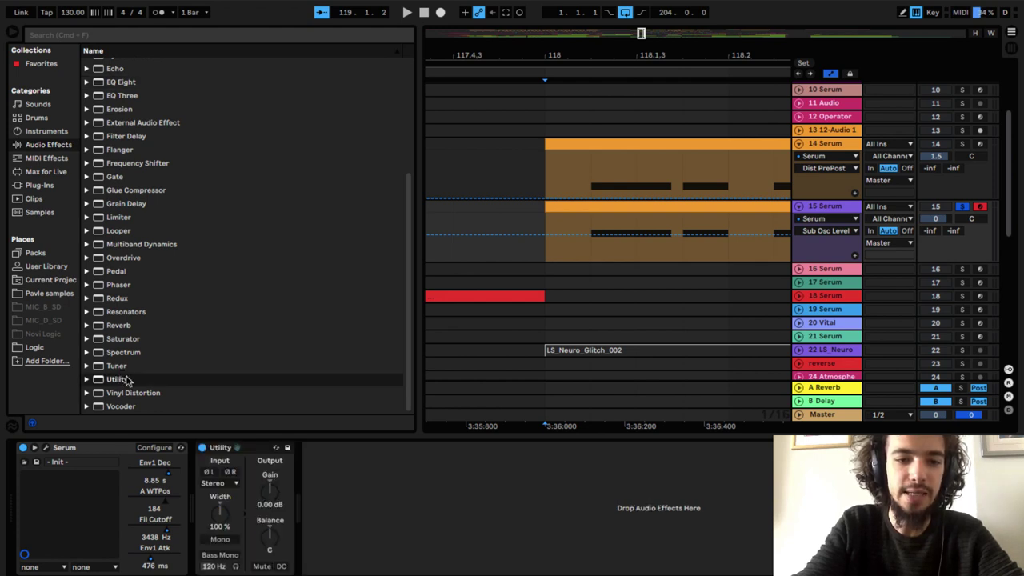
{"action": "left_click", "coordinate": [221, 556]}
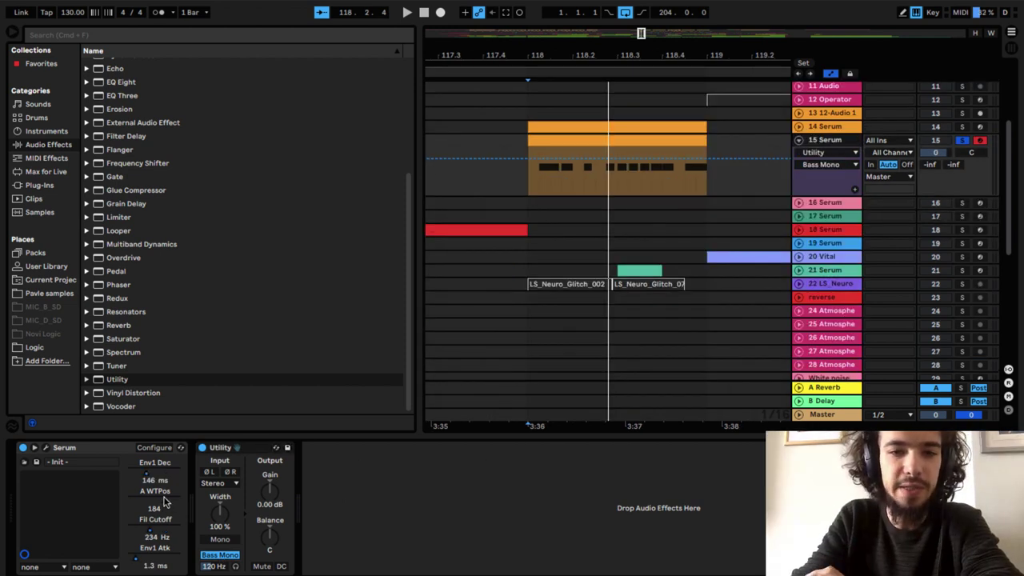
Step: Automate A WTPos to rise over the first note, fall to 0.24 at the second note, and hold through to the fourth
{"action": "left_click", "coordinate": [164, 502]}
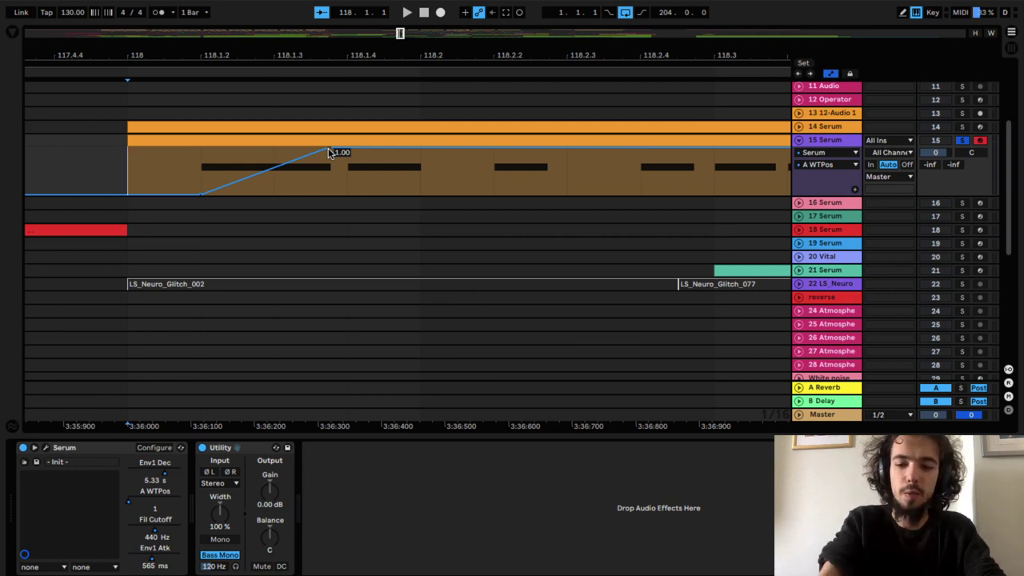
{"action": "key", "text": "minus"}
{"action": "key", "text": "minus"}
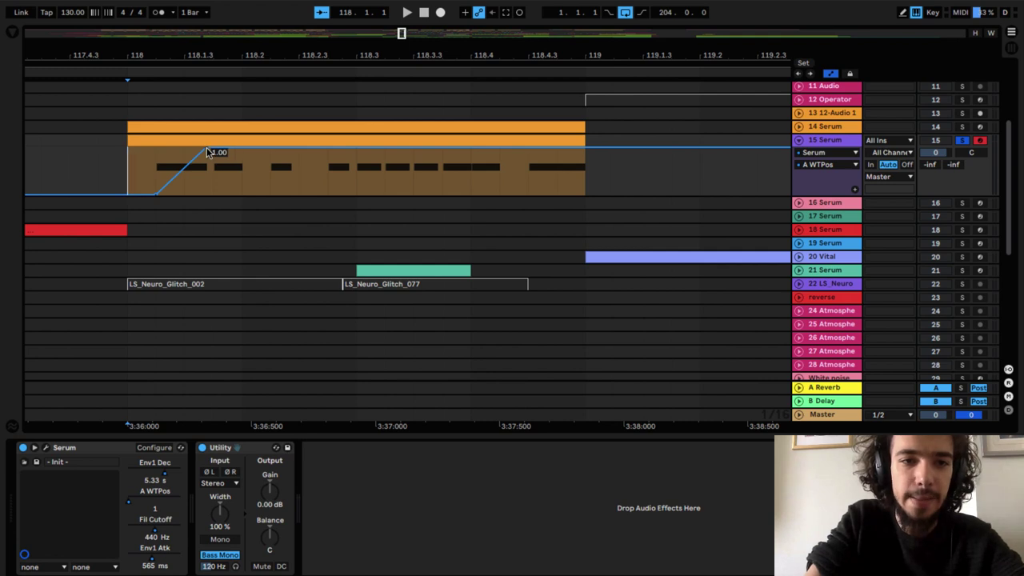
{"action": "left_click_drag", "start_coordinate": [212, 152], "coordinate": [224, 183]}
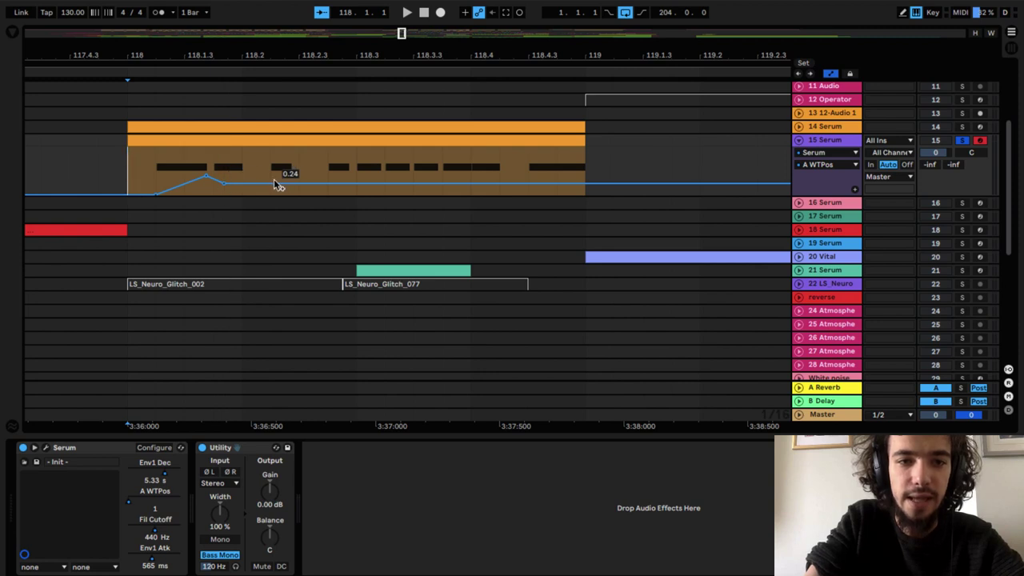
{"action": "left_click", "coordinate": [328, 183]}
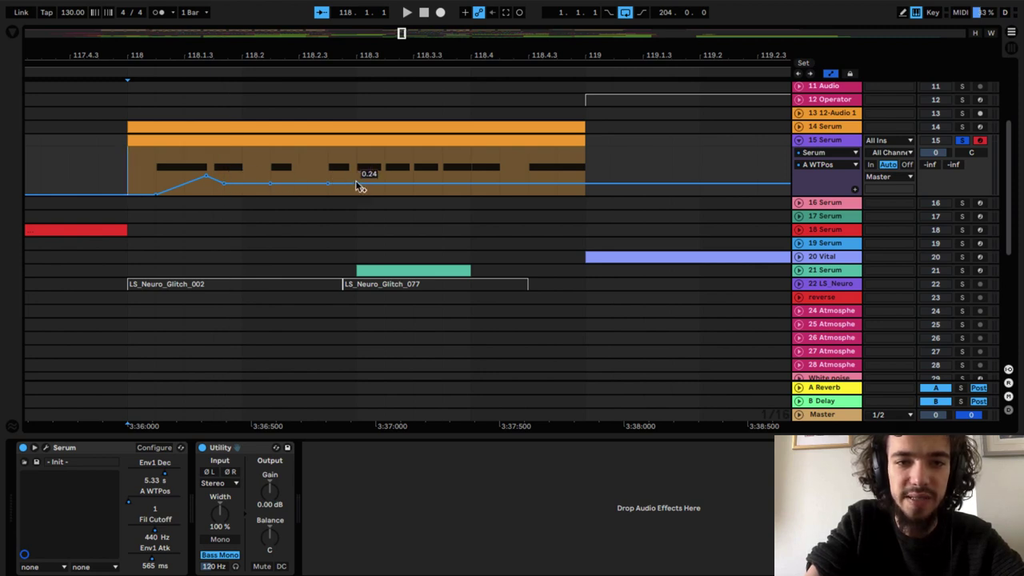
Step: Continue the A WTPos automation with two peaks after beat 118.3, a hold at 0.34, and a rise to maximum at the clip's end; audition it
{"action": "left_click_drag", "start_coordinate": [357, 184], "coordinate": [494, 179]}
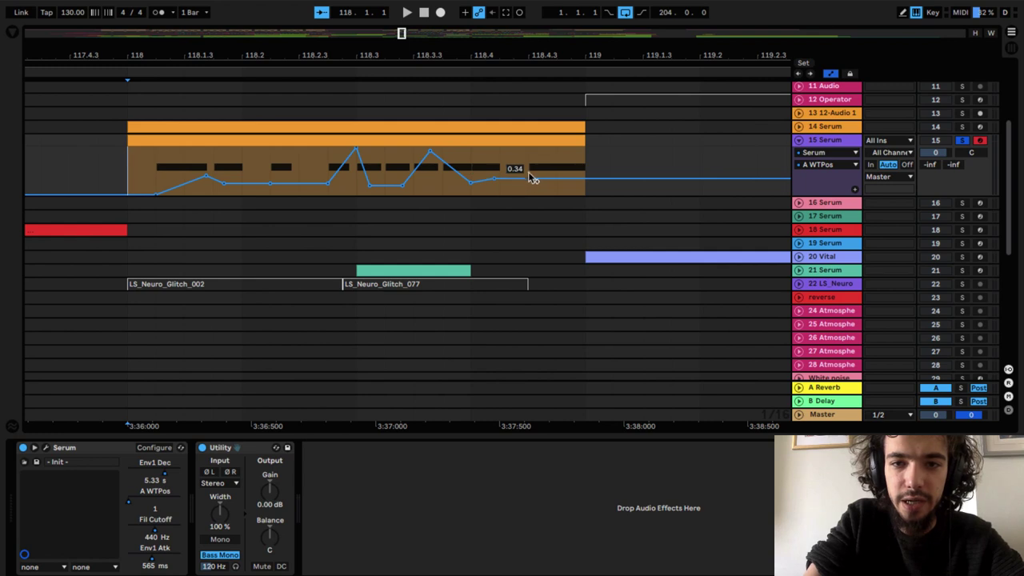
{"action": "left_click", "coordinate": [529, 177]}
{"action": "left_click_drag", "start_coordinate": [586, 178], "coordinate": [585, 147]}
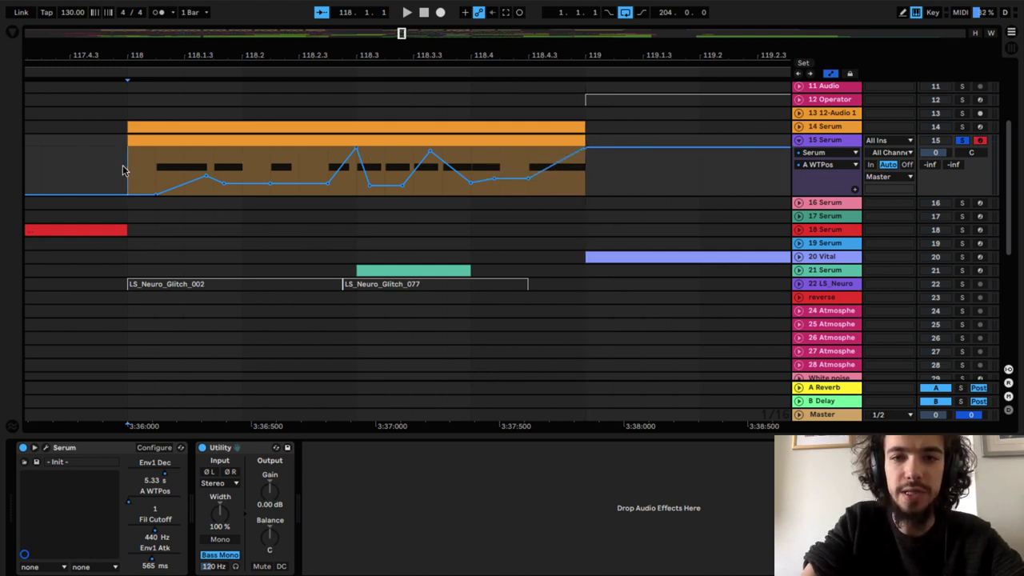
{"action": "key", "text": "space"}
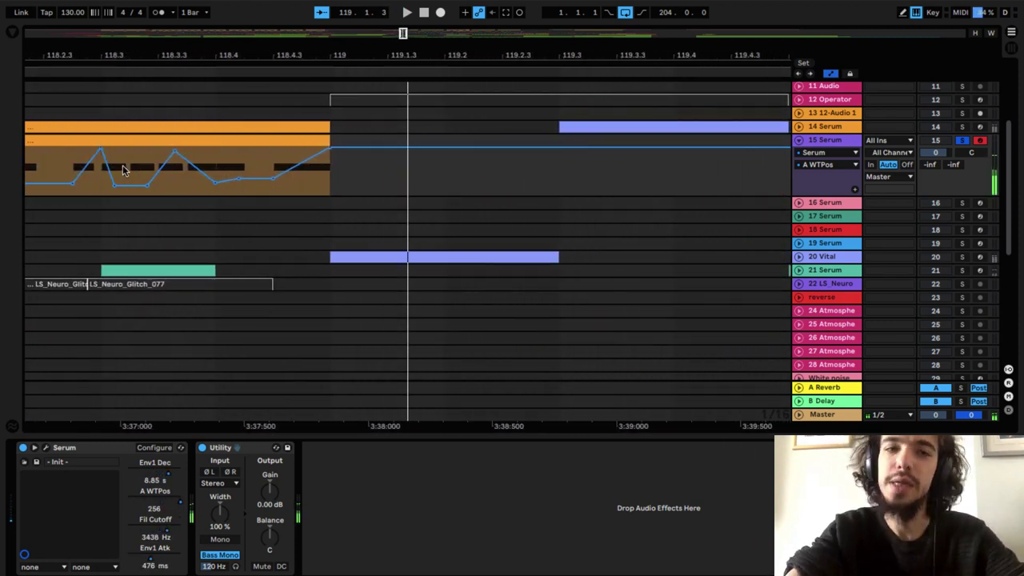
{"action": "scroll", "coordinate": [122, 164], "scroll_direction": "left", "scroll_amount": 5}
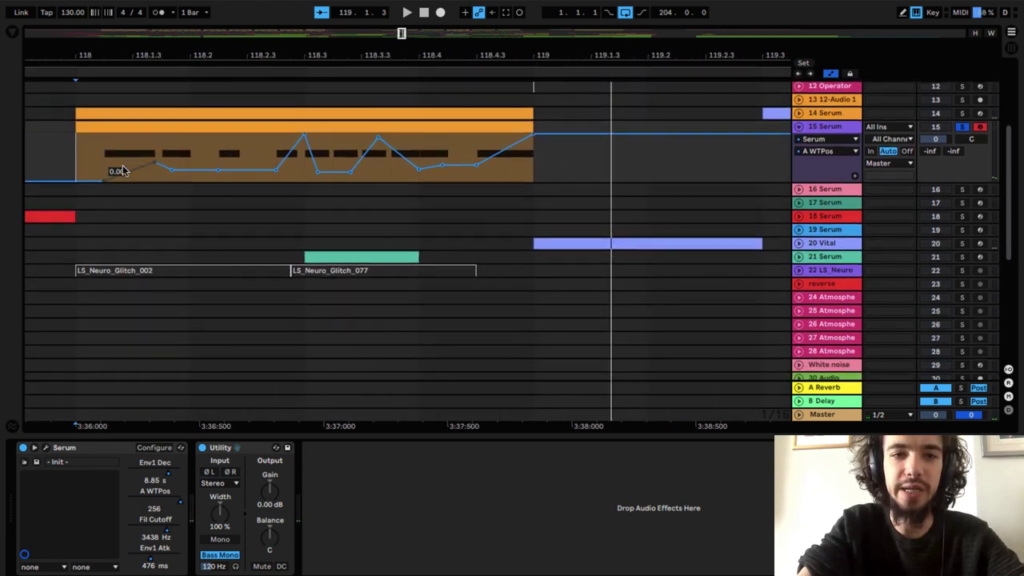
Step: Reshape the second A WTPos peak into a plateau at maximum across the notes after beat 118.3 and play the clip back
{"action": "mouse_move", "coordinate": [349, 173]}
{"action": "left_mouse_down"}
{"action": "mouse_move", "coordinate": [354, 158]}
{"action": "mouse_move", "coordinate": [332, 134]}
{"action": "mouse_move", "coordinate": [391, 135]}
{"action": "left_mouse_up"}
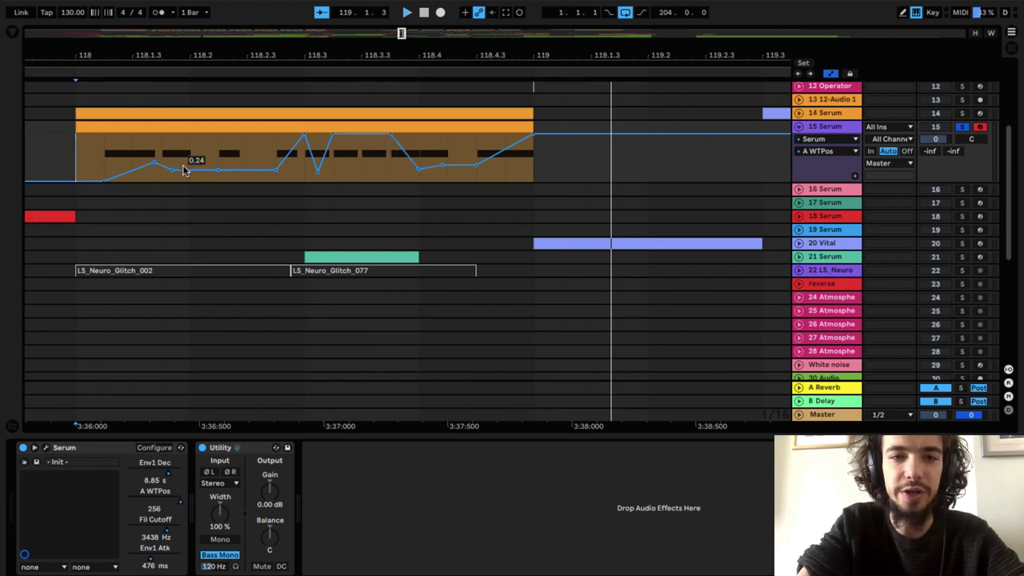
{"action": "key", "text": "space"}
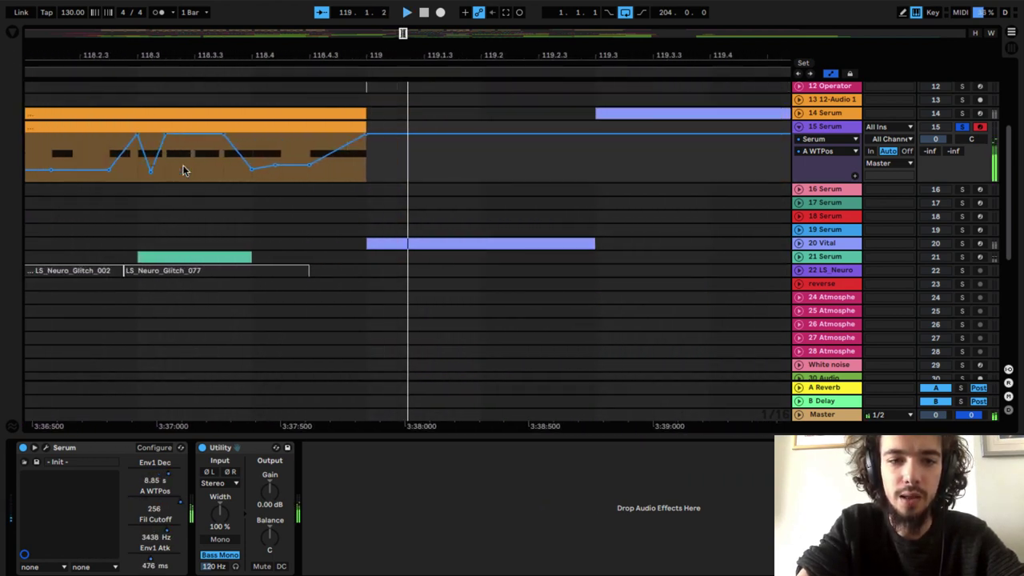
{"action": "key", "text": "space"}
{"action": "key", "text": "space"}
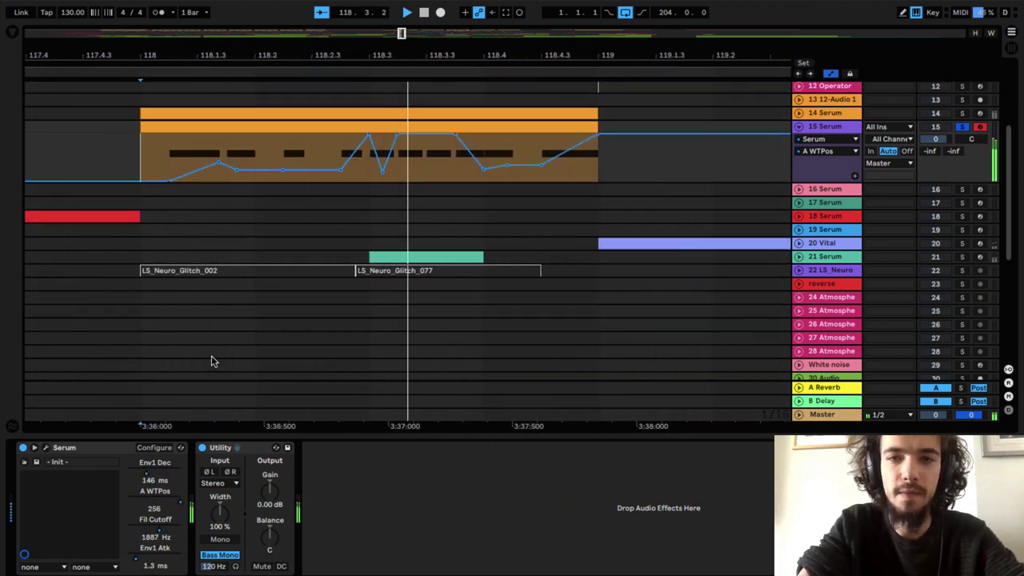
Step: Add another Fil Cutoff peak right after the dip between beats 118.3 and 118.4
{"action": "left_click", "coordinate": [165, 530]}
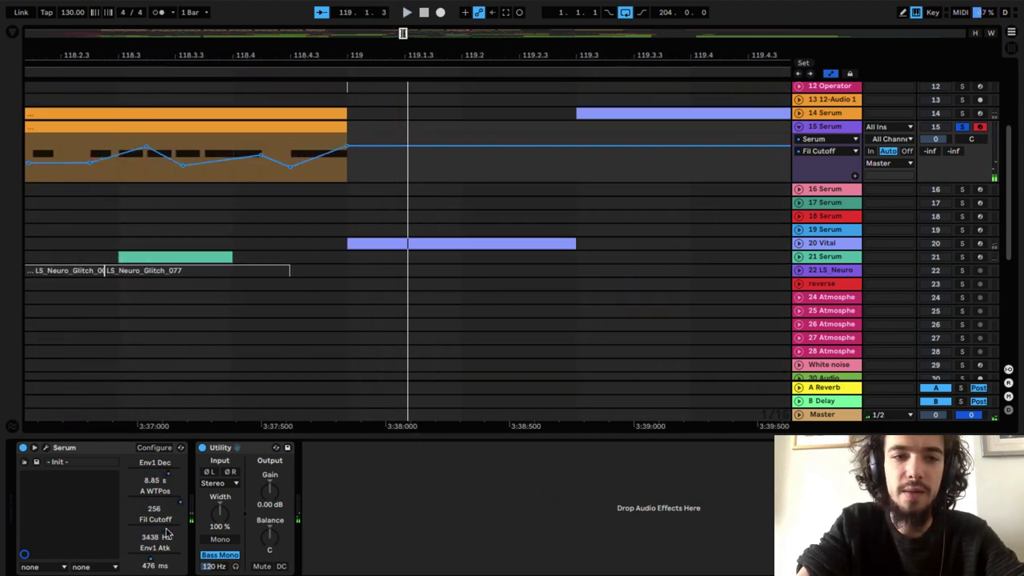
{"action": "scroll", "coordinate": [246, 204], "scroll_direction": "left", "scroll_amount": 2}
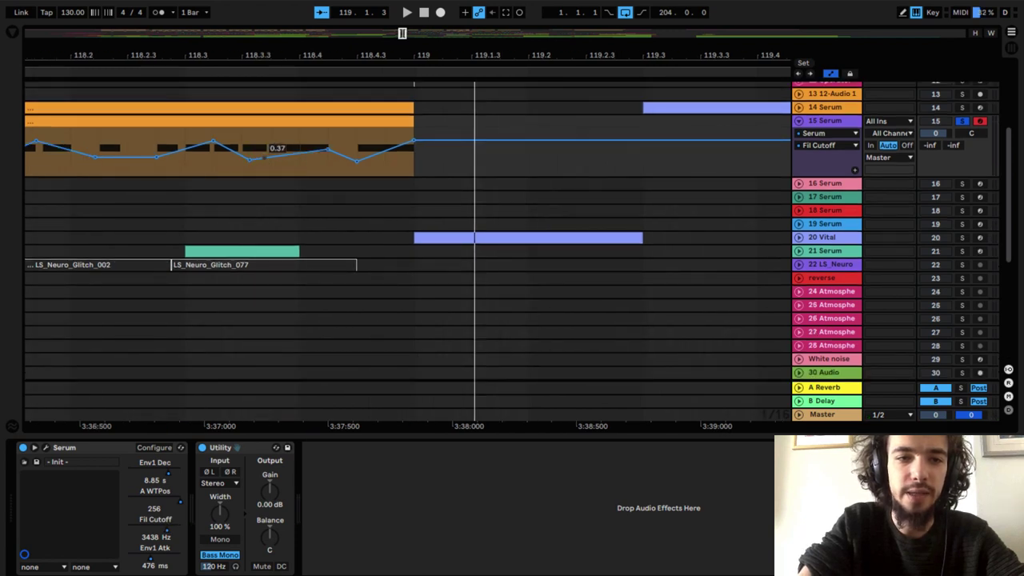
{"action": "mouse_move", "coordinate": [264, 155]}
{"action": "left_mouse_down"}
{"action": "mouse_move", "coordinate": [265, 133]}
{"action": "mouse_move", "coordinate": [265, 143]}
{"action": "left_mouse_up"}
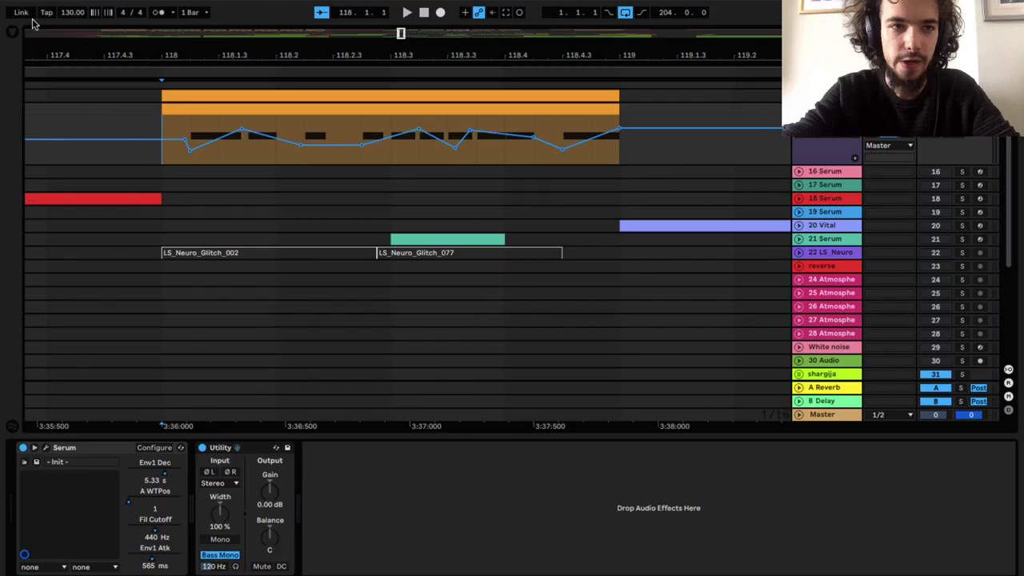
Step: Search the plug-ins for "saturn" and insert FabFilter Saturn between Serum and Utility on track 15
{"action": "left_click", "coordinate": [13, 33]}
{"action": "left_click", "coordinate": [50, 186]}
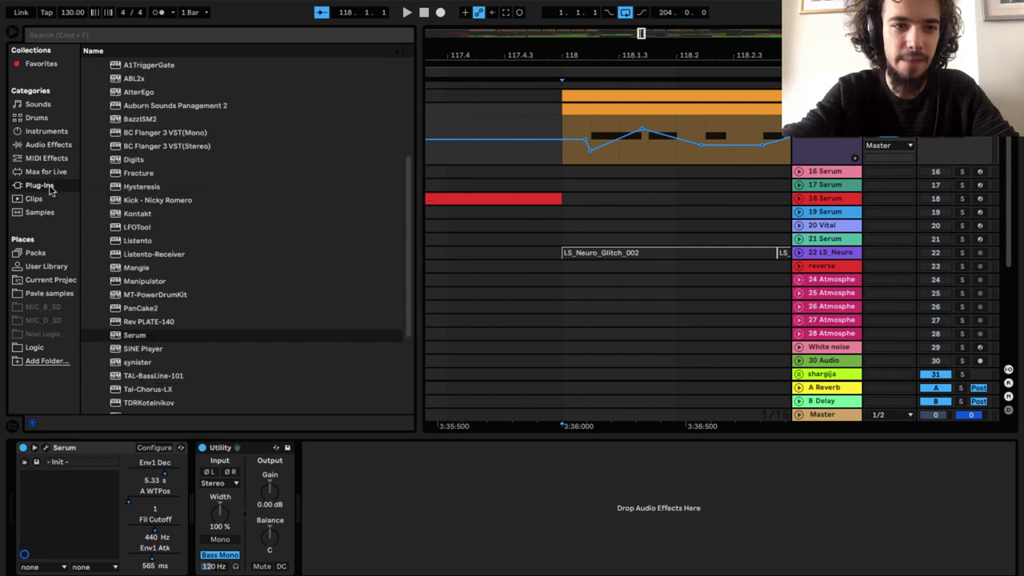
{"action": "left_click", "coordinate": [83, 34]}
{"action": "type", "text": "saturn"}
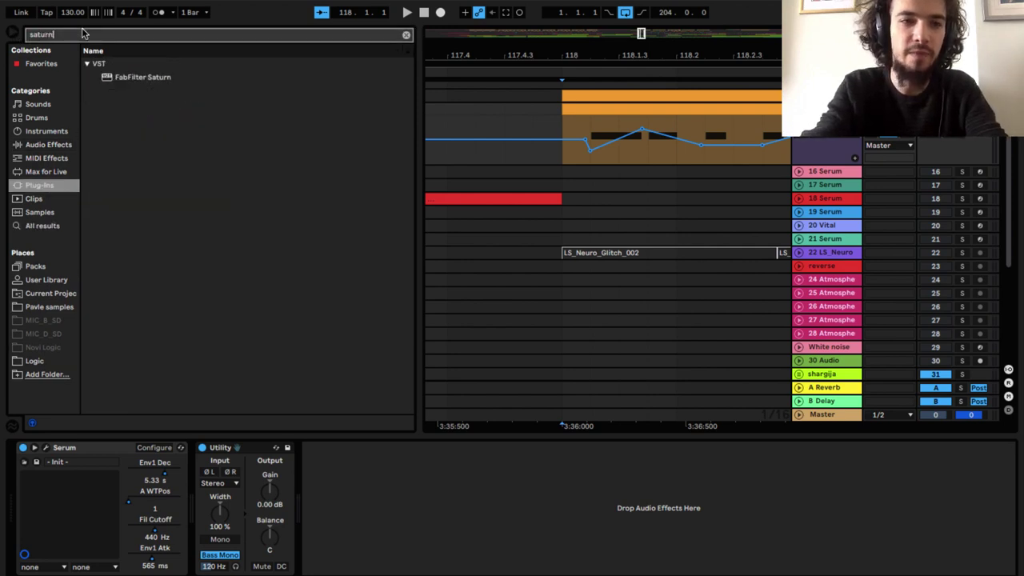
{"action": "left_click_drag", "start_coordinate": [138, 81], "coordinate": [194, 480]}
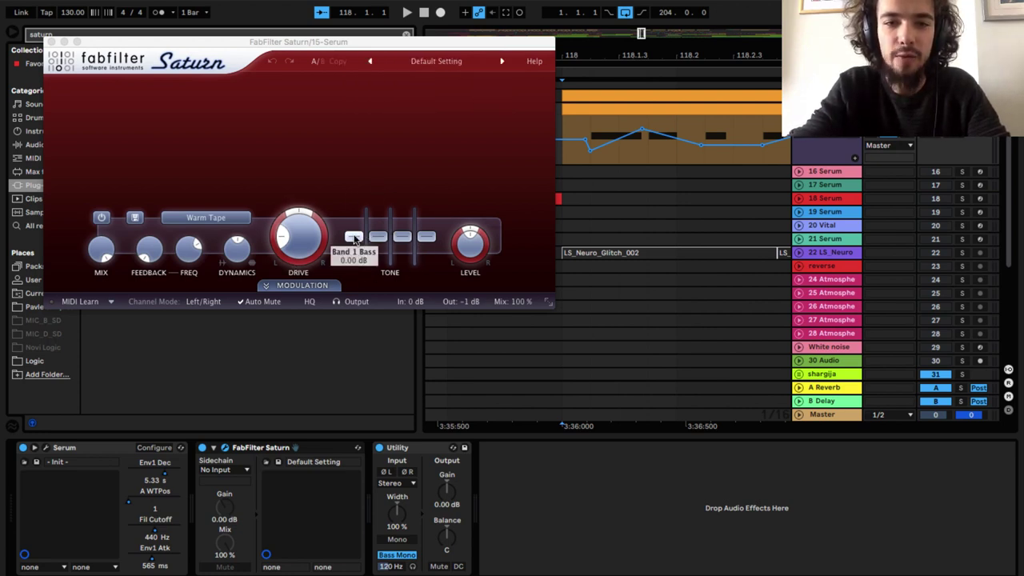
Step: Set Saturn's Band 1 Drive to 66.58 % and Treble to +8.82 dB, then audition the clip and close the plug-in window
{"action": "left_click_drag", "start_coordinate": [300, 243], "coordinate": [302, 171]}
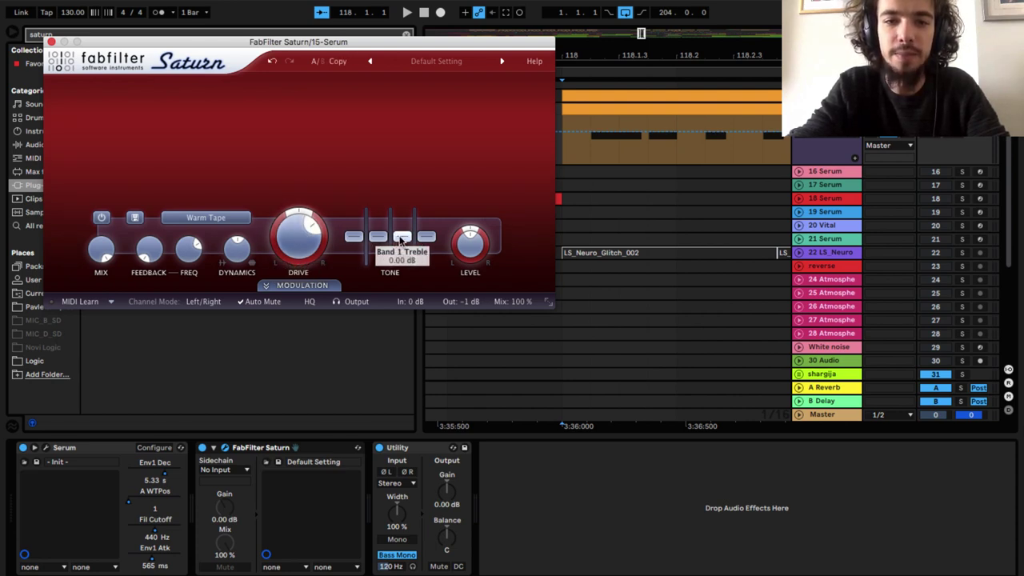
{"action": "left_click_drag", "start_coordinate": [402, 239], "coordinate": [401, 224]}
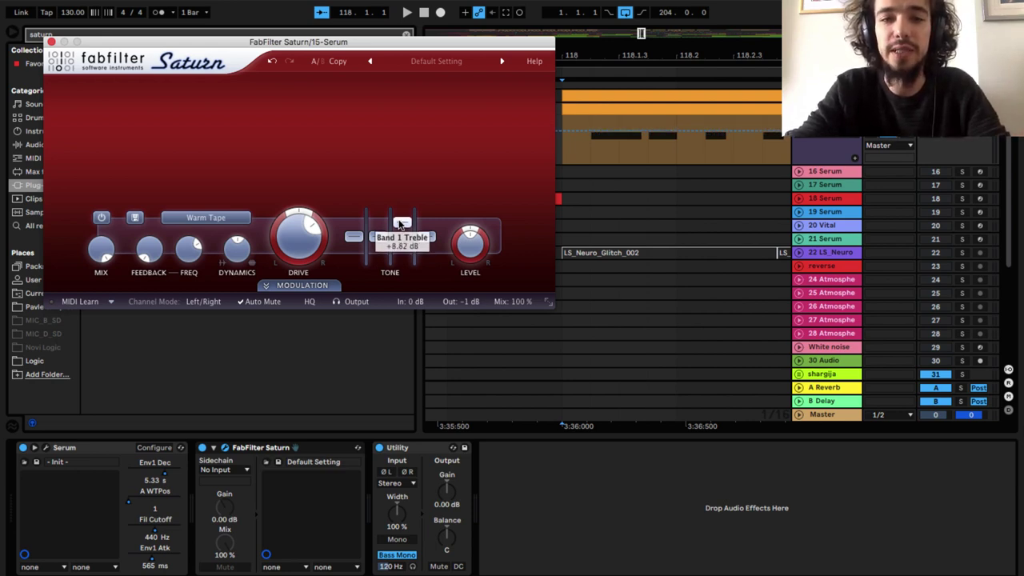
{"action": "key", "text": "space"}
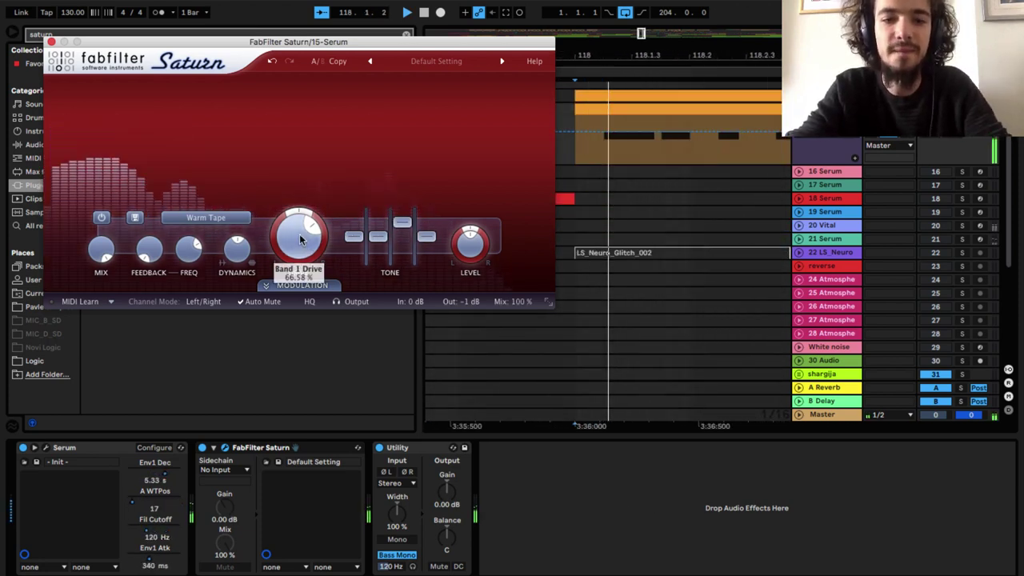
{"action": "left_click", "coordinate": [51, 41]}
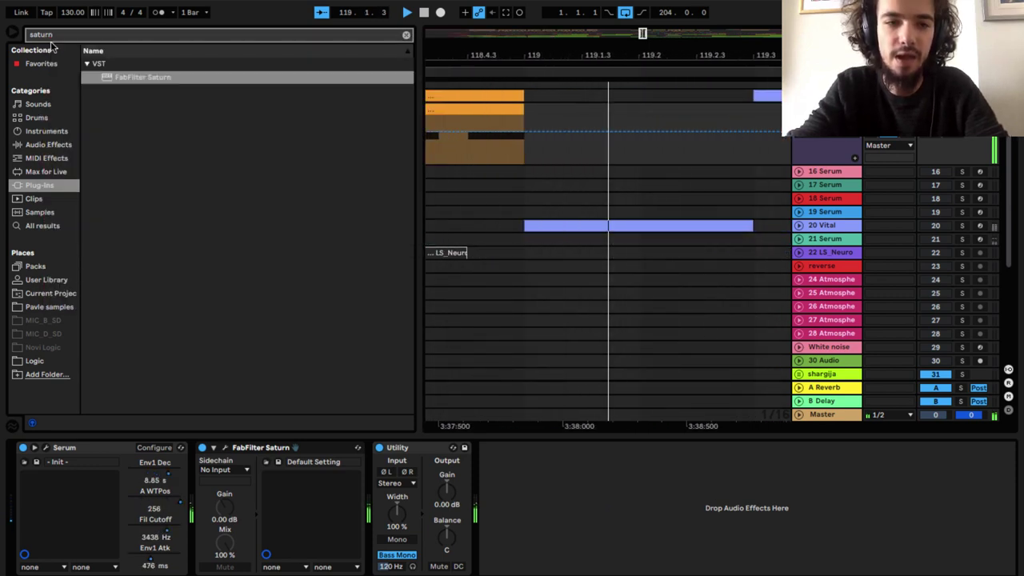
{"action": "key", "text": "space"}
Step: Search the plug-ins for "sau" and insert SausageFattener between FabFilter Saturn and Utility on track 15
{"action": "left_click", "coordinate": [407, 34]}
{"action": "type", "text": "sau"}
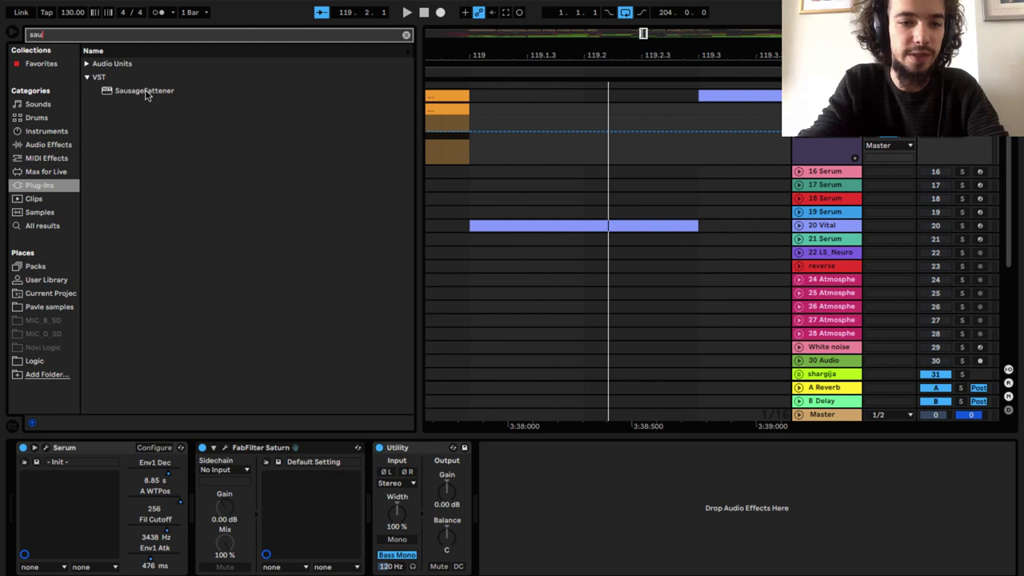
{"action": "left_click_drag", "start_coordinate": [145, 90], "coordinate": [376, 486]}
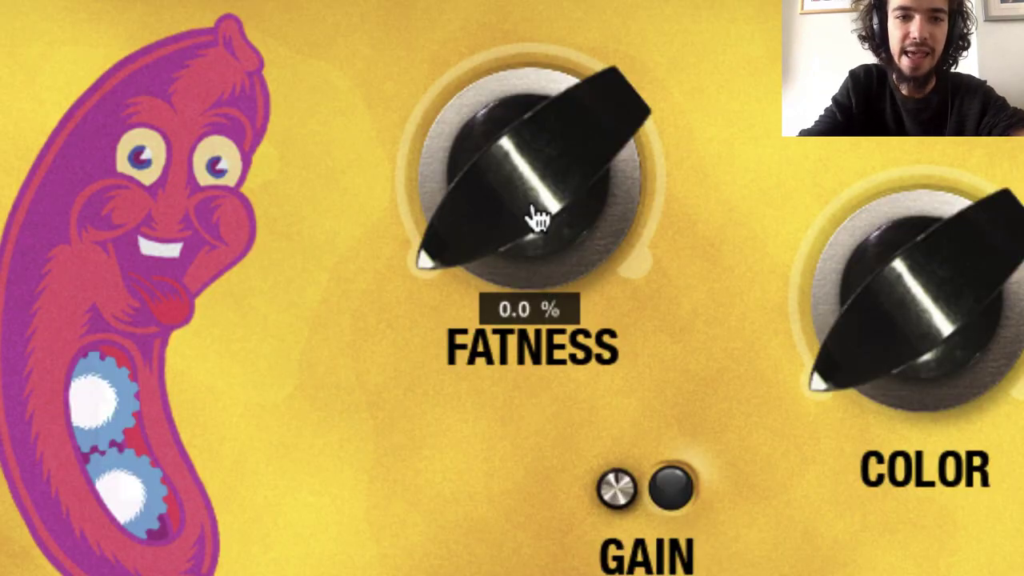
Step: Raise SausageFattener's Fatness to about the middle of its range and set Color to 66.0 %, closing the plug-in window
{"action": "left_click_drag", "start_coordinate": [530, 217], "coordinate": [528, 108]}
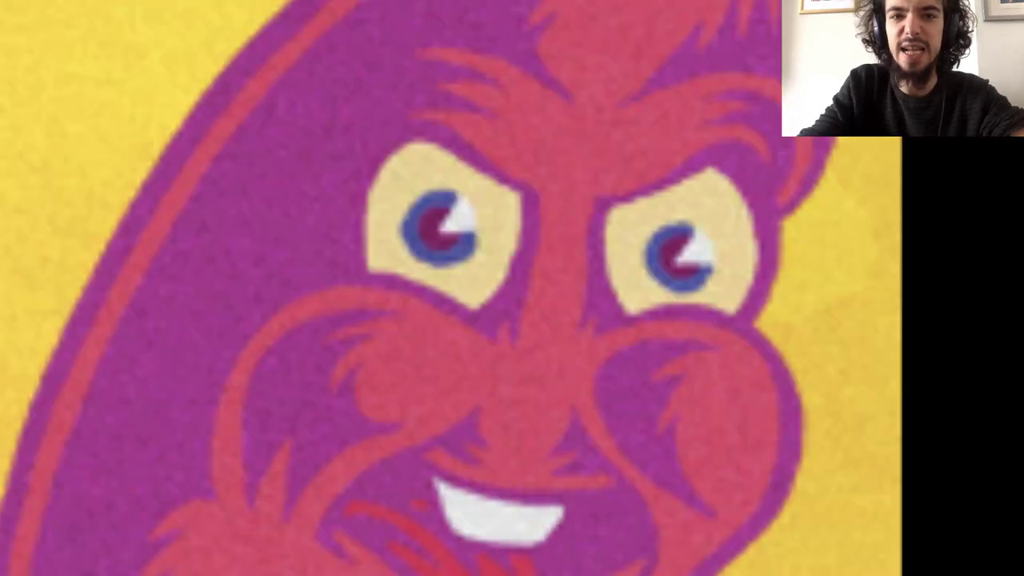
{"action": "left_click_drag", "start_coordinate": [880, 238], "coordinate": [890, 104]}
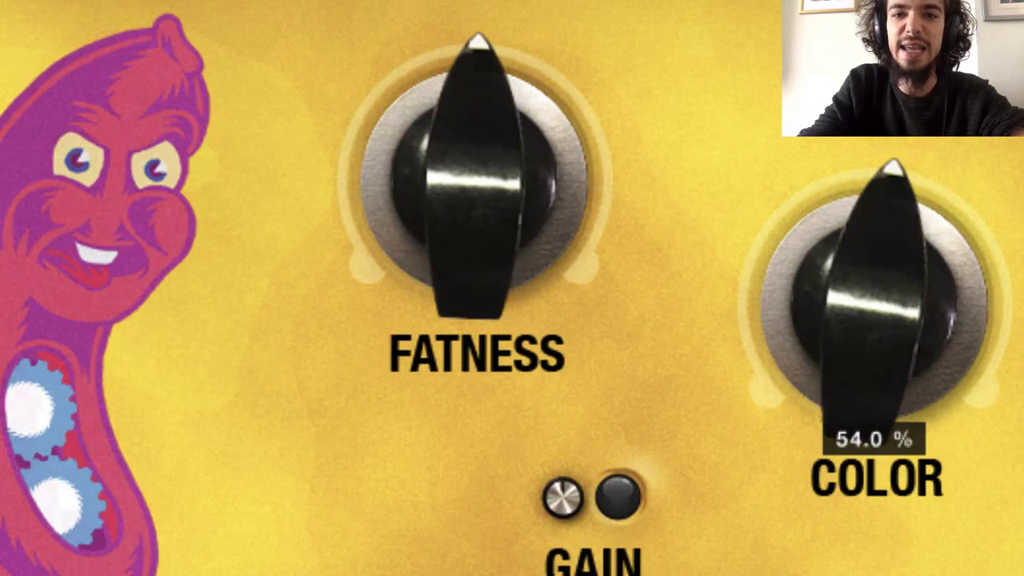
{"action": "left_click_drag", "start_coordinate": [896, 254], "coordinate": [897, 24]}
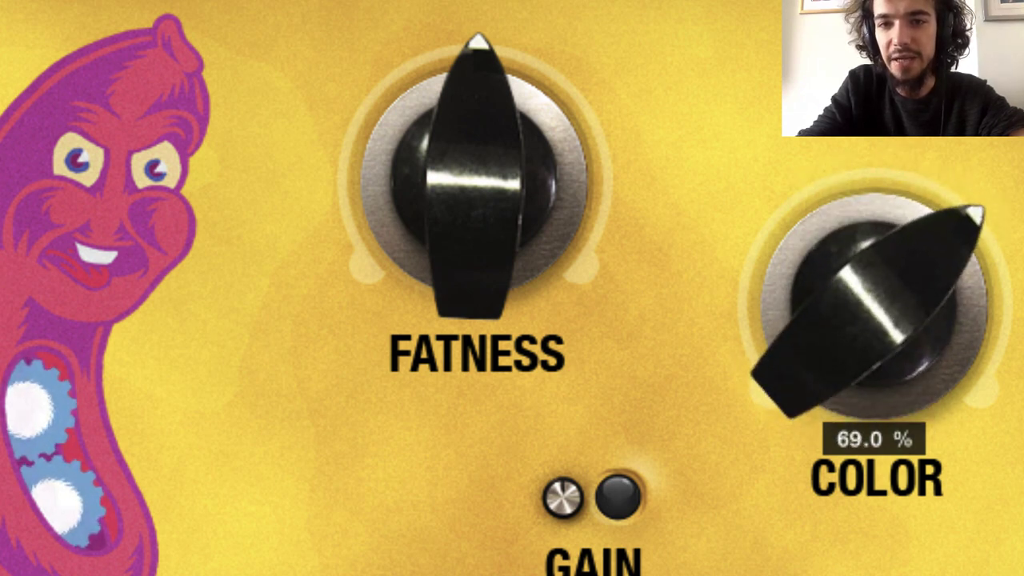
{"action": "left_click_drag", "start_coordinate": [902, 251], "coordinate": [913, 285]}
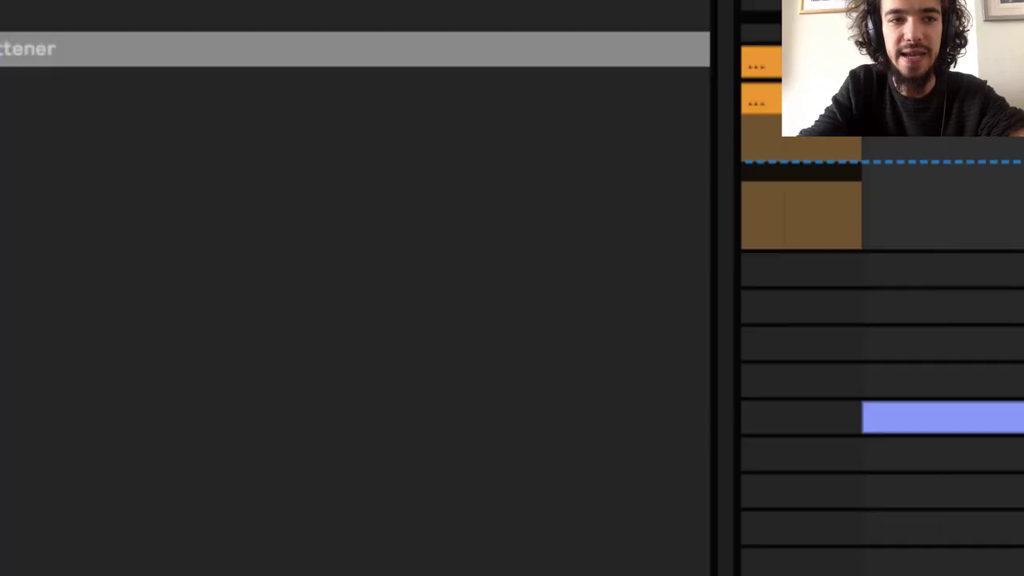
{"action": "scroll", "coordinate": [306, 8], "scroll_direction": "up", "scroll_amount": 10}
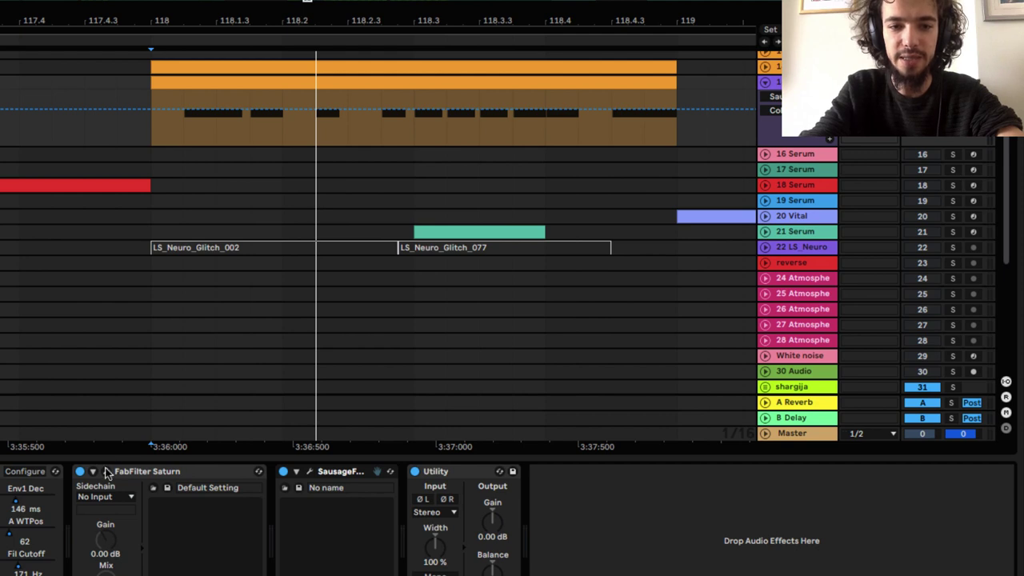
Step: Reopen SausageFattener, lower its Gain to about -15 dB and play the clip
{"action": "left_click", "coordinate": [311, 472]}
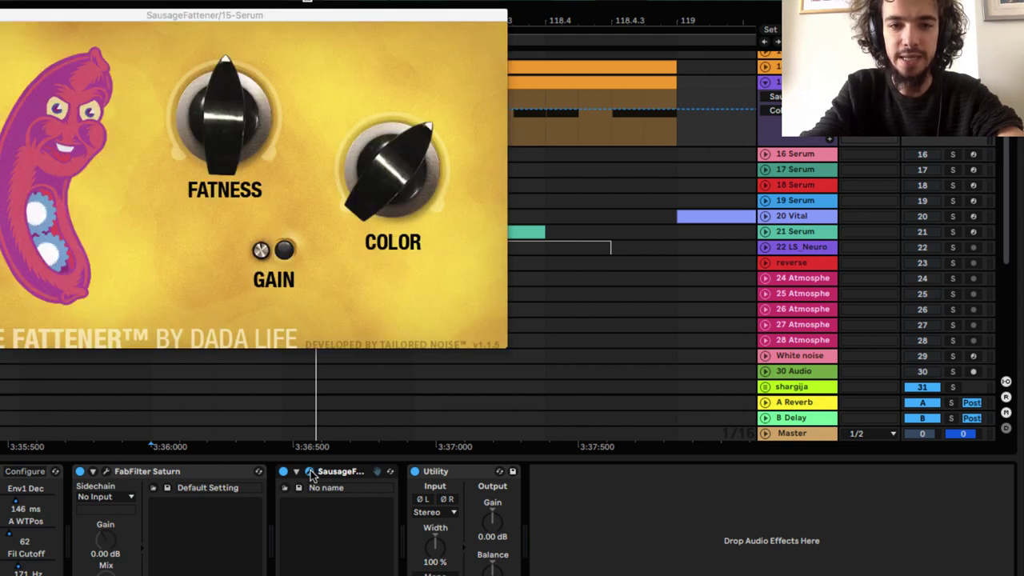
{"action": "mouse_move", "coordinate": [261, 250]}
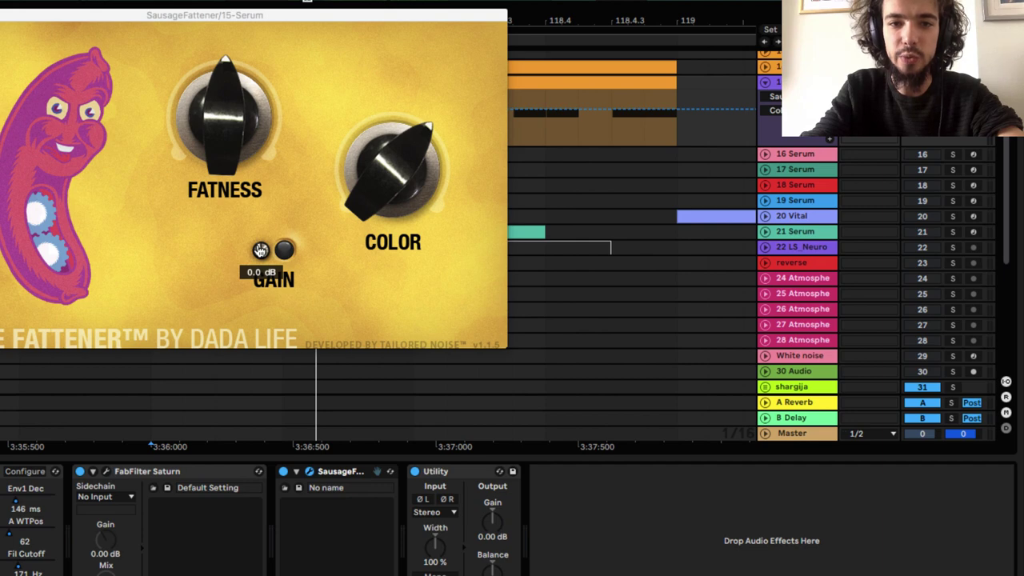
{"action": "left_click_drag", "start_coordinate": [261, 251], "coordinate": [258, 313]}
{"action": "key", "text": "space"}
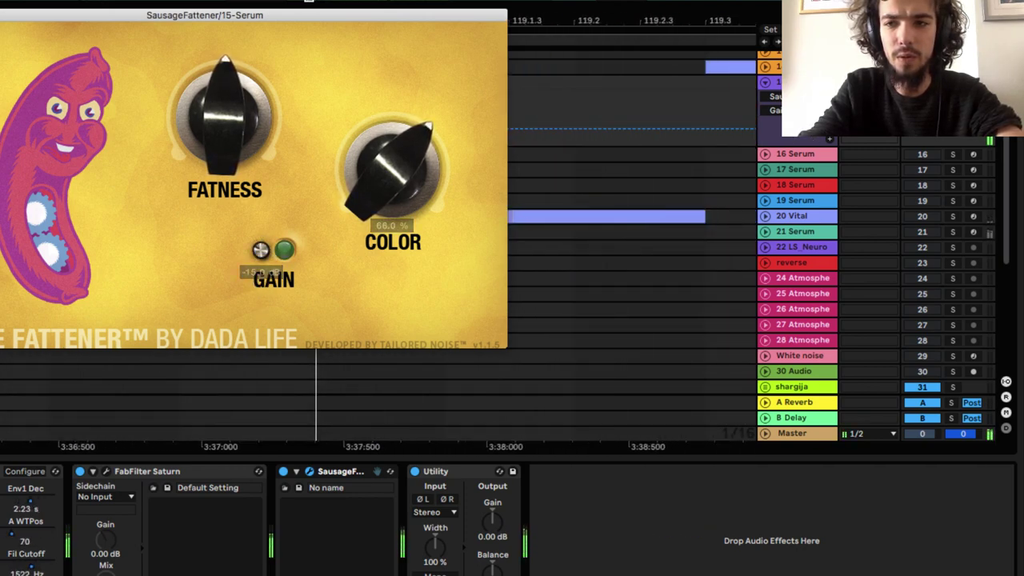
Step: Set track 15's volume to -5.1 dB, audition the clip and close the SausageFattener window
{"action": "left_click", "coordinate": [923, 97]}
{"action": "key", "text": "space"}
{"action": "key", "text": "space"}
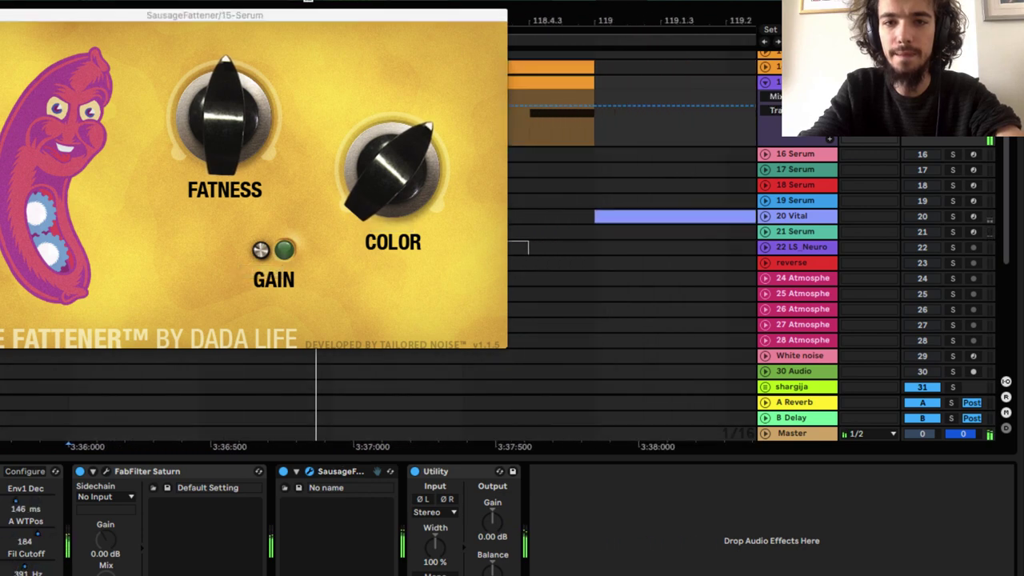
{"action": "key", "text": "space"}
{"action": "left_click", "coordinate": [2, 15]}
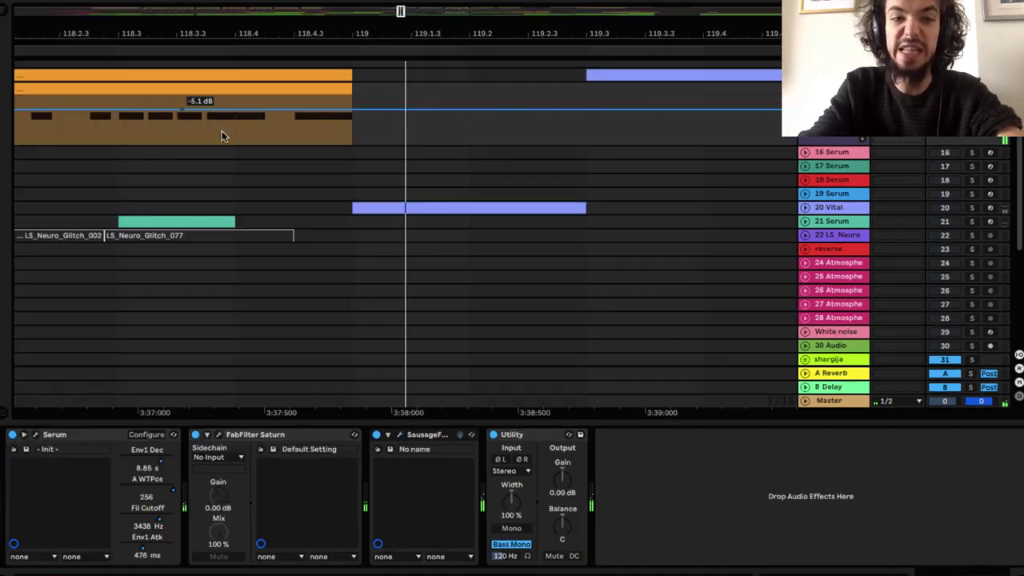
{"action": "scroll", "coordinate": [222, 130], "scroll_direction": "left", "scroll_amount": 8}
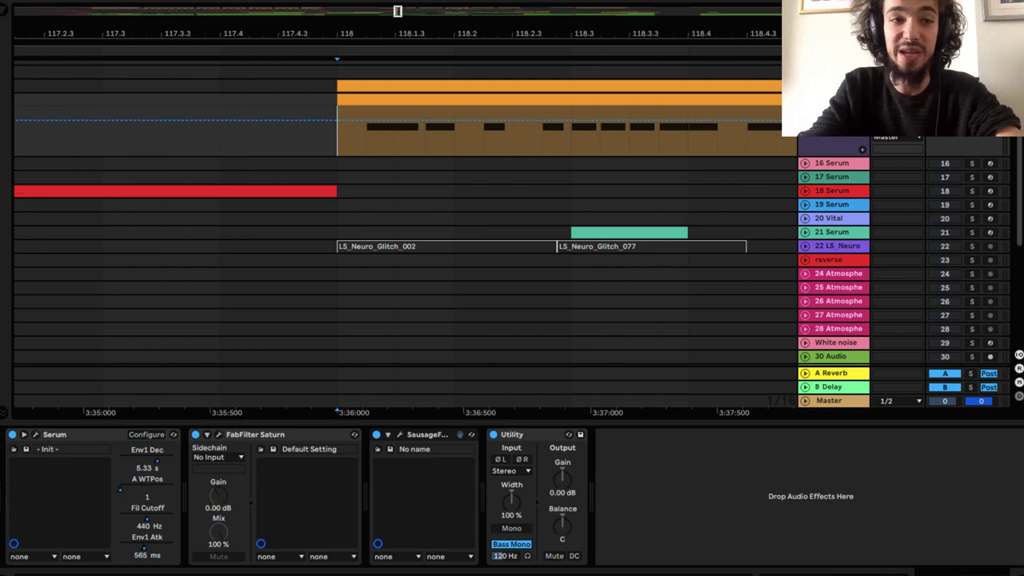
Step: Insert a Compressor from the audio effects between SausageFattener and Utility
{"action": "left_click", "coordinate": [3, 11]}
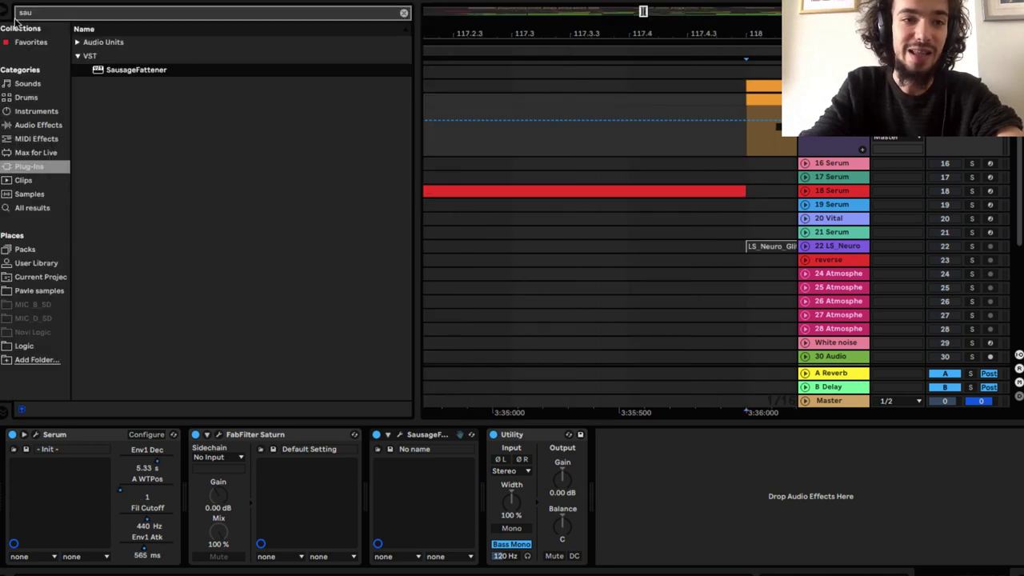
{"action": "left_click", "coordinate": [404, 14]}
{"action": "left_click", "coordinate": [36, 126]}
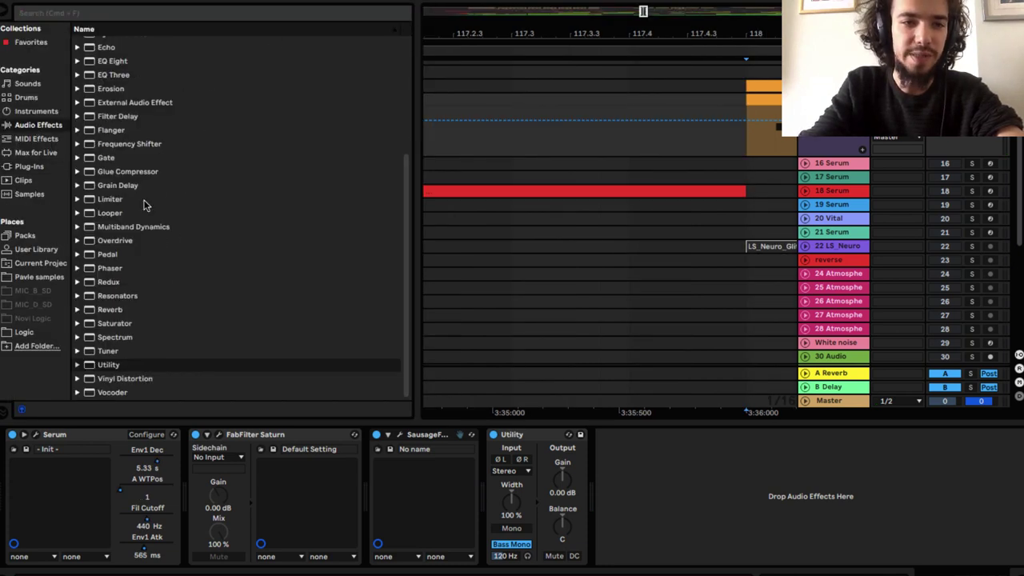
{"action": "scroll", "coordinate": [144, 206], "scroll_direction": "up", "scroll_amount": 5}
{"action": "left_click_drag", "start_coordinate": [122, 153], "coordinate": [514, 480]}
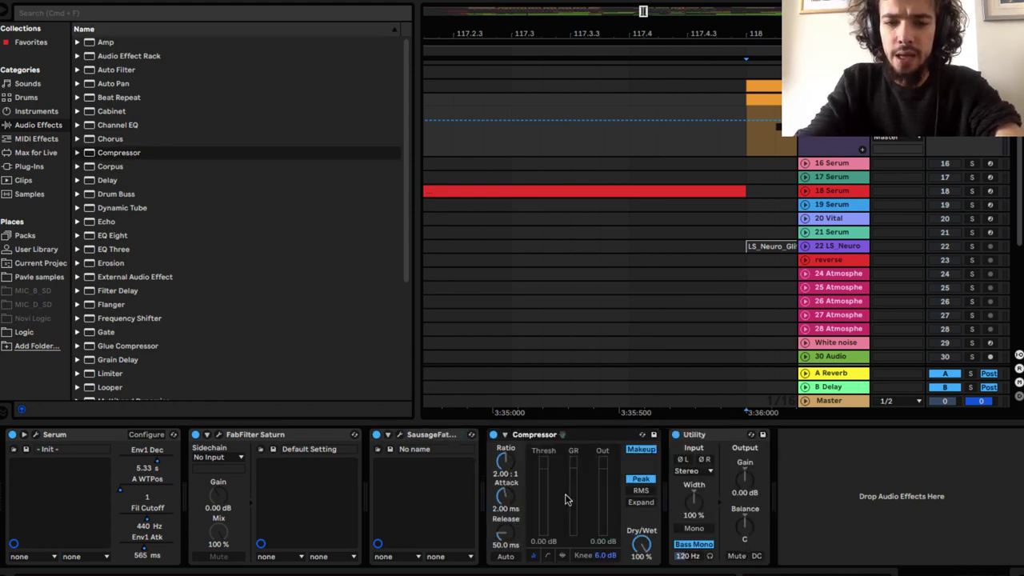
Step: Set the Compressor's Attack to 10.4 ms, Ratio to 2.38:1, Release to 17.5 ms and Threshold to -16.0 dB, and audition the clip
{"action": "left_click_drag", "start_coordinate": [504, 496], "coordinate": [504, 488]}
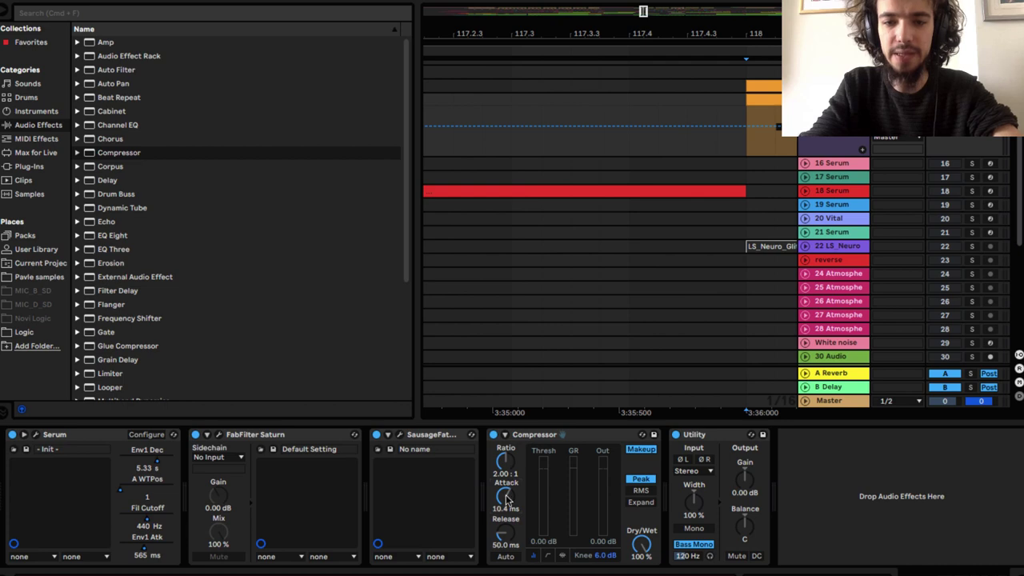
{"action": "left_click", "coordinate": [4, 12]}
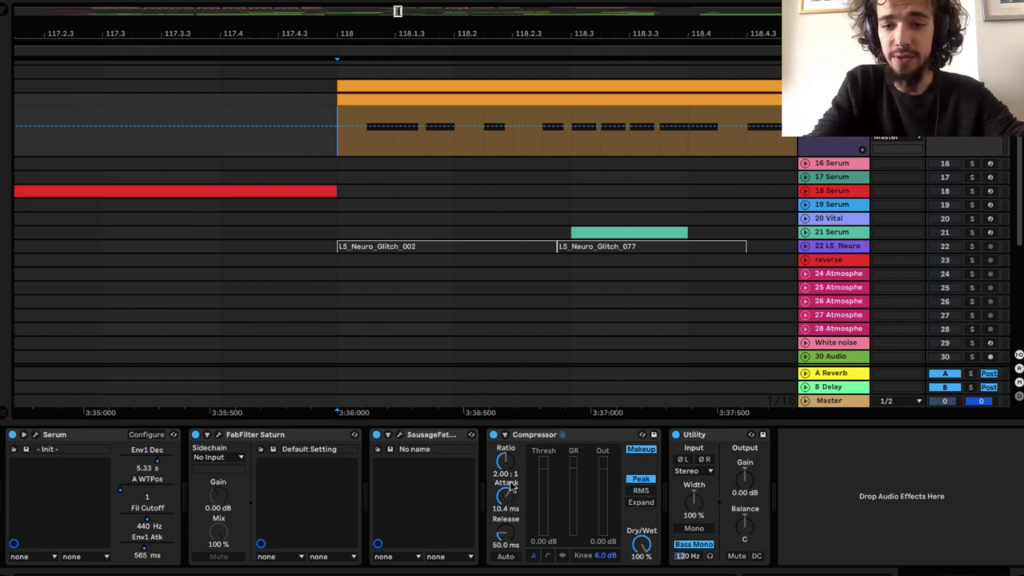
{"action": "key", "text": "space"}
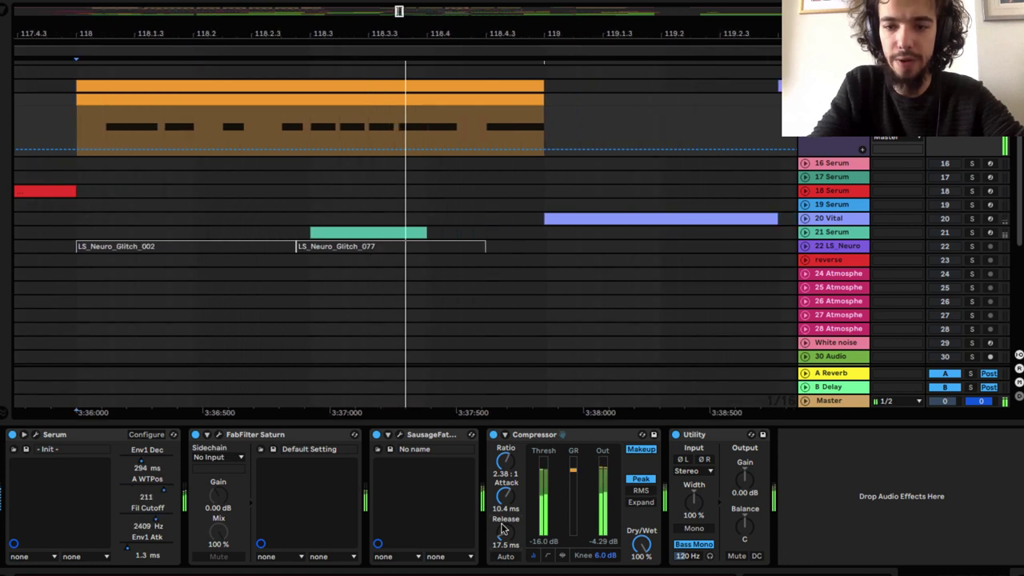
{"action": "key", "text": "space"}
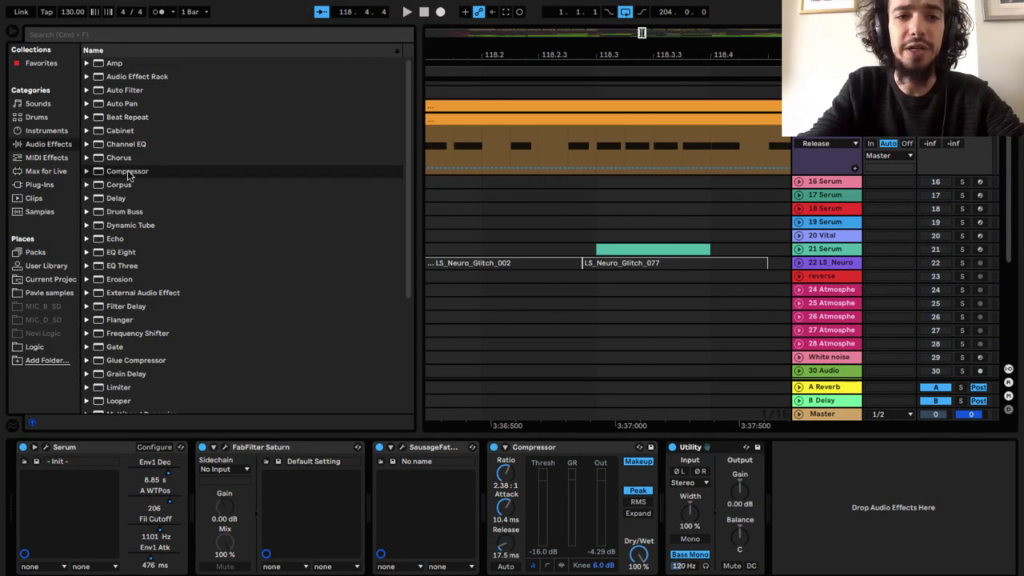
Step: Add a second Compressor after Utility at the end of track 15's device chain and hide the browser
{"action": "left_click", "coordinate": [127, 170]}
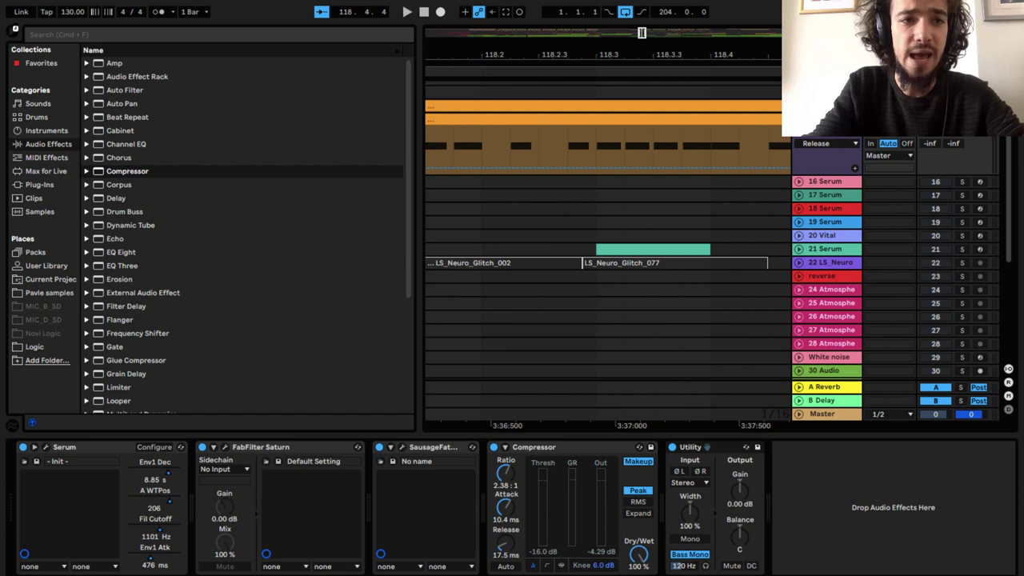
{"action": "left_click", "coordinate": [13, 32]}
{"action": "scroll", "coordinate": [296, 222], "scroll_direction": "left", "scroll_amount": 5}
{"action": "scroll", "coordinate": [296, 221], "scroll_direction": "up", "scroll_amount": 2}
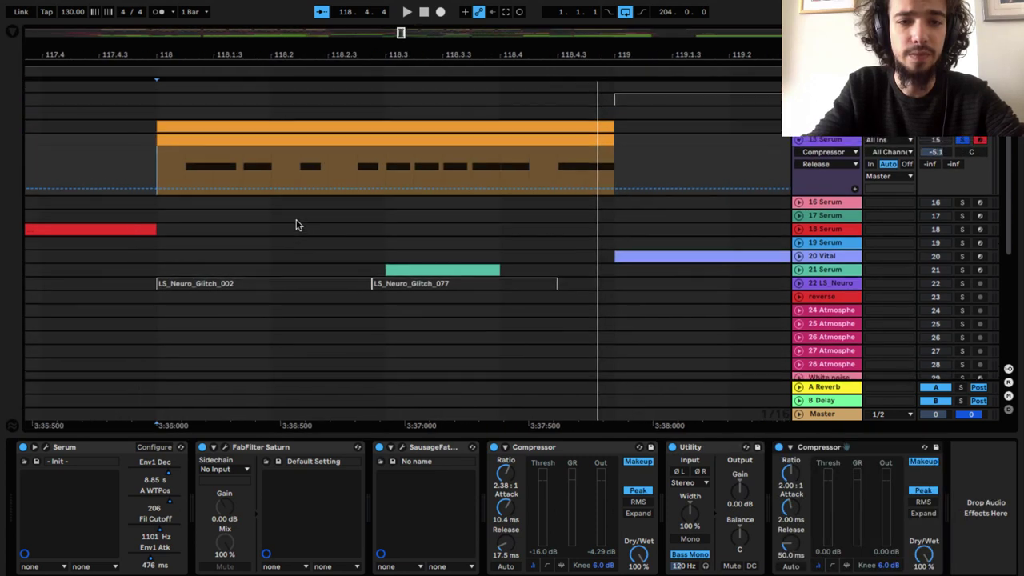
Step: Enable Sidechain on the second Compressor with the 4-Kick track as its audio source
{"action": "left_click", "coordinate": [790, 448]}
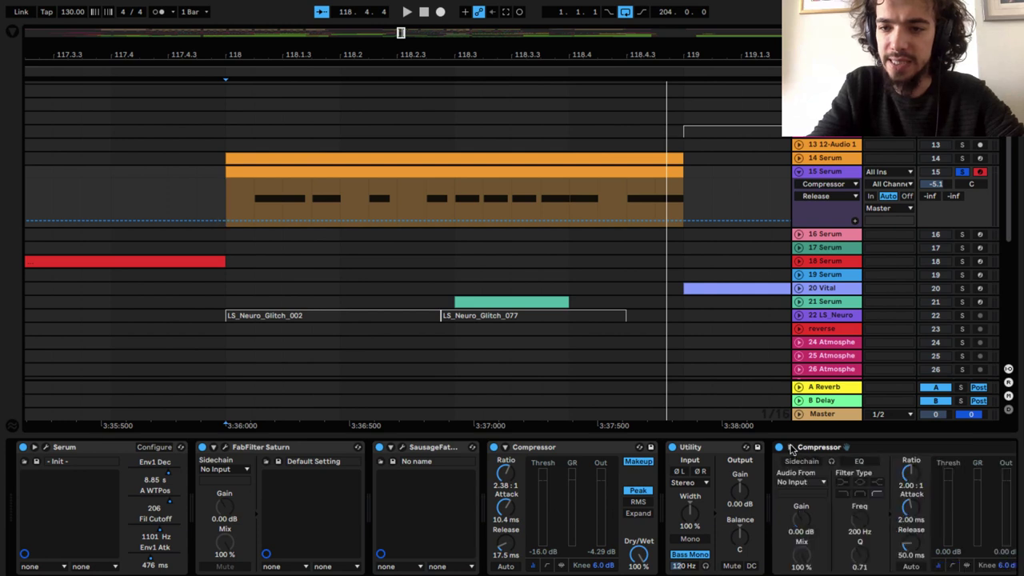
{"action": "left_click", "coordinate": [802, 463]}
{"action": "left_click", "coordinate": [797, 483]}
{"action": "scroll", "coordinate": [825, 240], "scroll_direction": "up", "scroll_amount": 3}
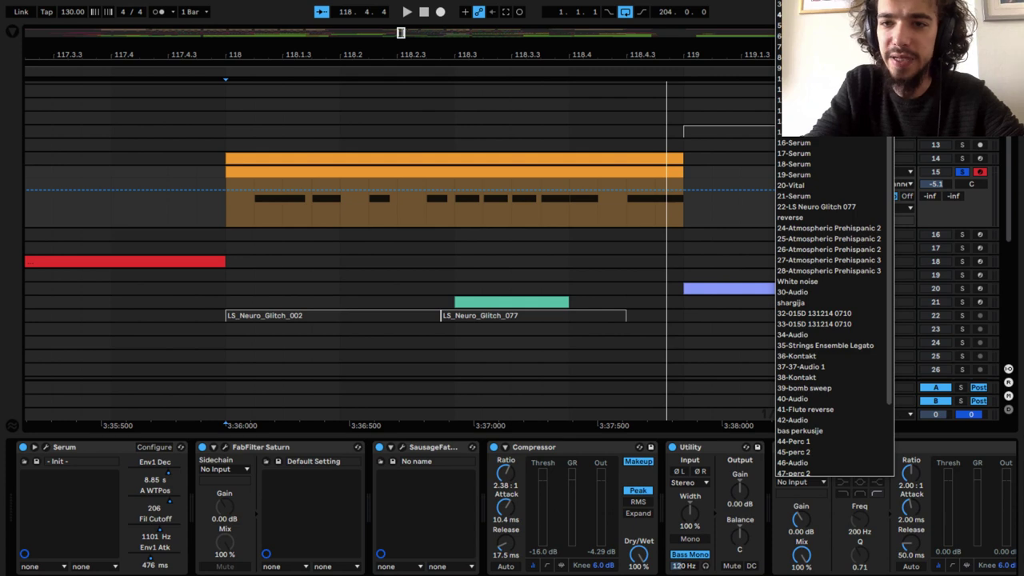
{"action": "left_click", "coordinate": [794, 15]}
{"action": "scroll", "coordinate": [907, 472], "scroll_direction": "right", "scroll_amount": 3}
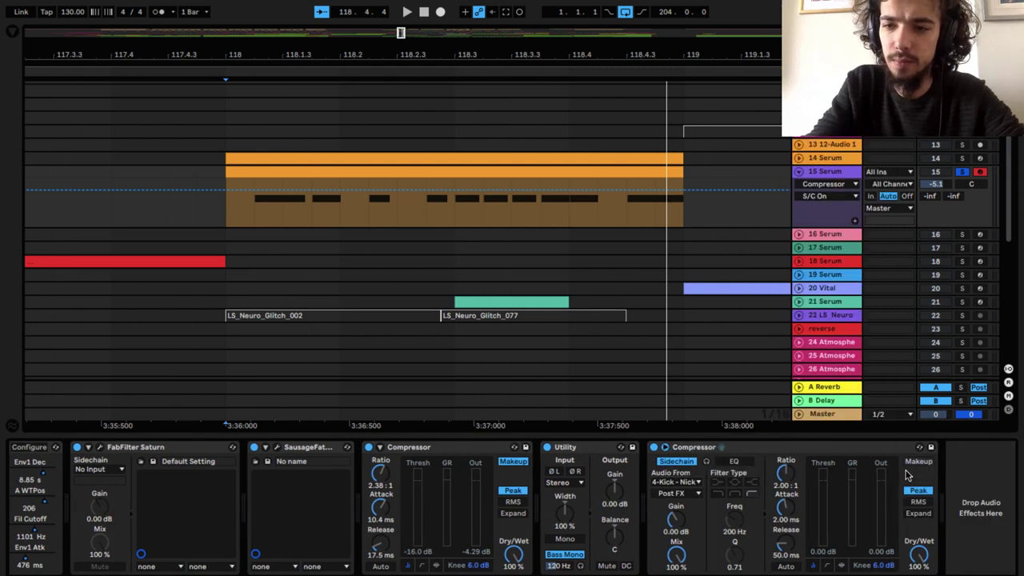
Step: Set the sidechained Compressor's Threshold to -32.0 dB while the clip plays
{"action": "key", "text": "space"}
{"action": "left_click_drag", "start_coordinate": [824, 478], "coordinate": [824, 522]}
{"action": "key", "text": "space"}
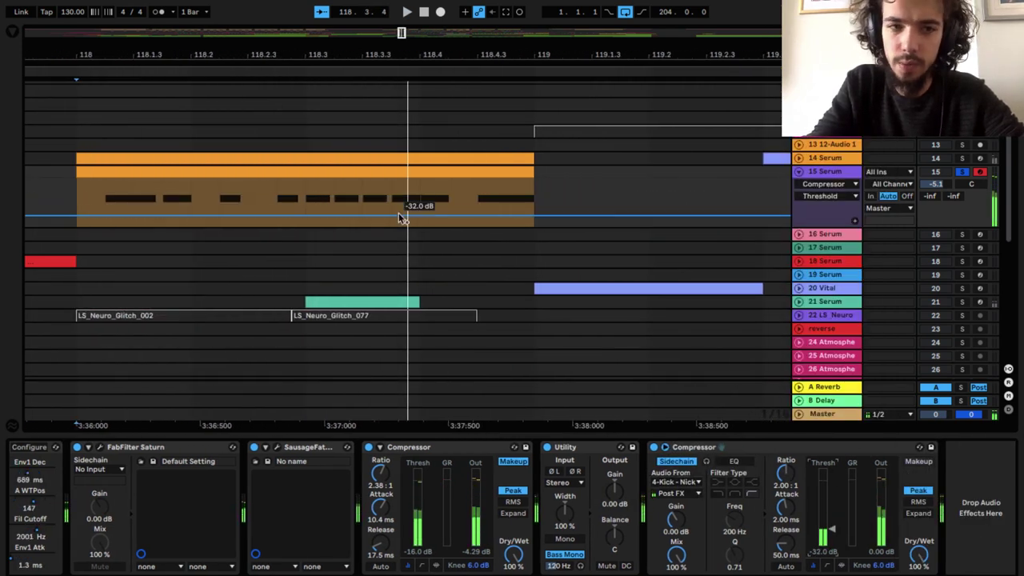
Step: Select the track 15 clip from bar 118 to 119, loop that one-bar range and play it
{"action": "left_click", "coordinate": [75, 196]}
{"action": "left_click_drag", "start_coordinate": [75, 196], "coordinate": [528, 210]}
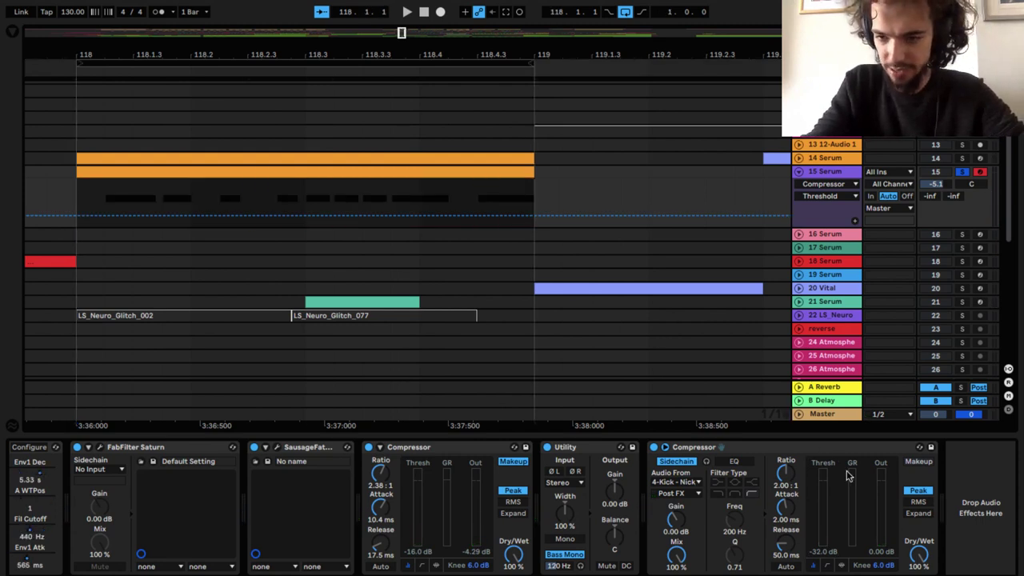
{"action": "key", "text": "space"}
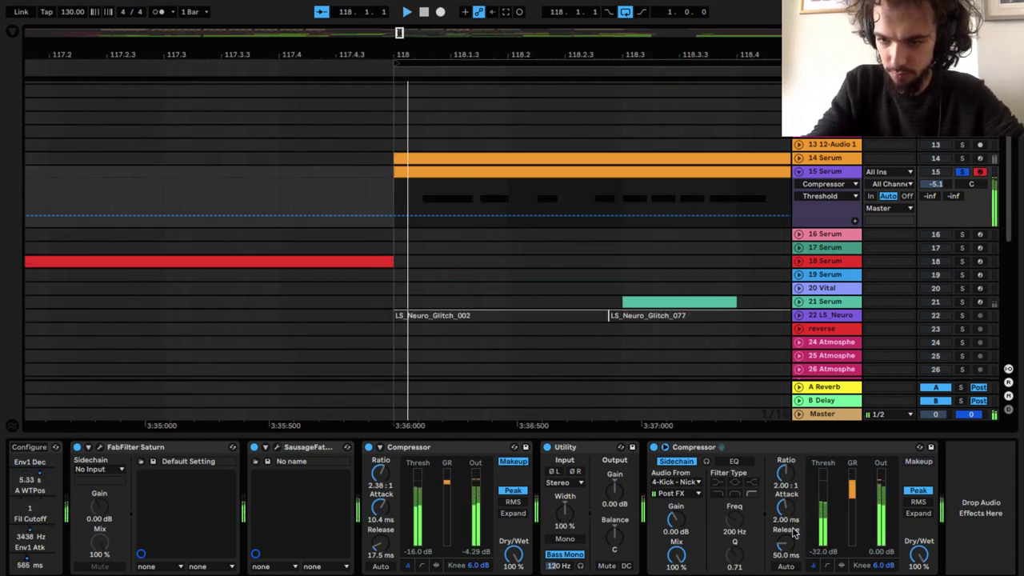
{"action": "key", "text": "space"}
Step: Set the sidechained Compressor's Attack to 0.88 ms and Ratio to 3.82:1, and audition the loop
{"action": "left_click_drag", "start_coordinate": [787, 504], "coordinate": [786, 513]}
{"action": "left_click", "coordinate": [786, 472]}
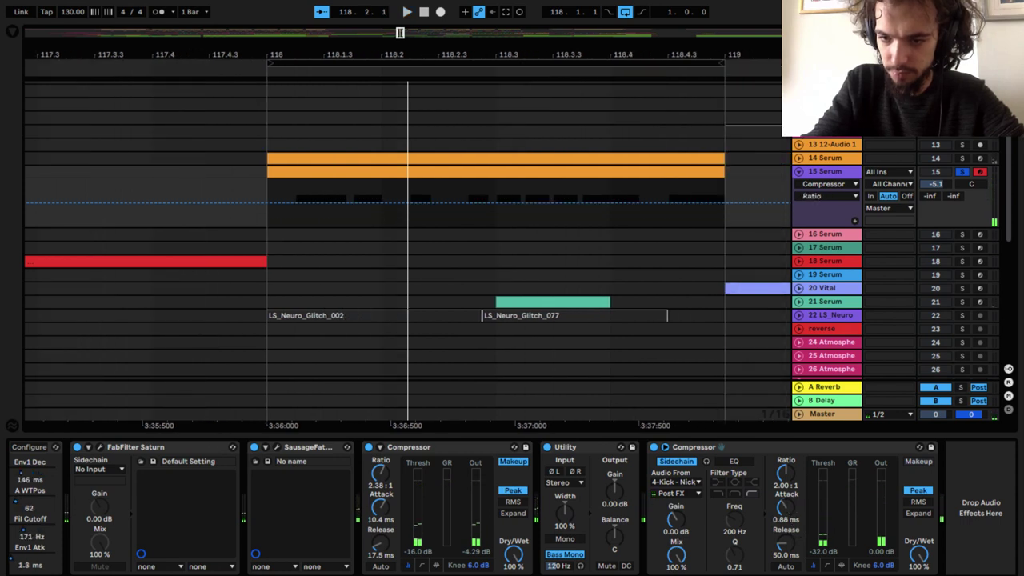
{"action": "left_click_drag", "start_coordinate": [786, 473], "coordinate": [786, 456]}
{"action": "key", "text": "space"}
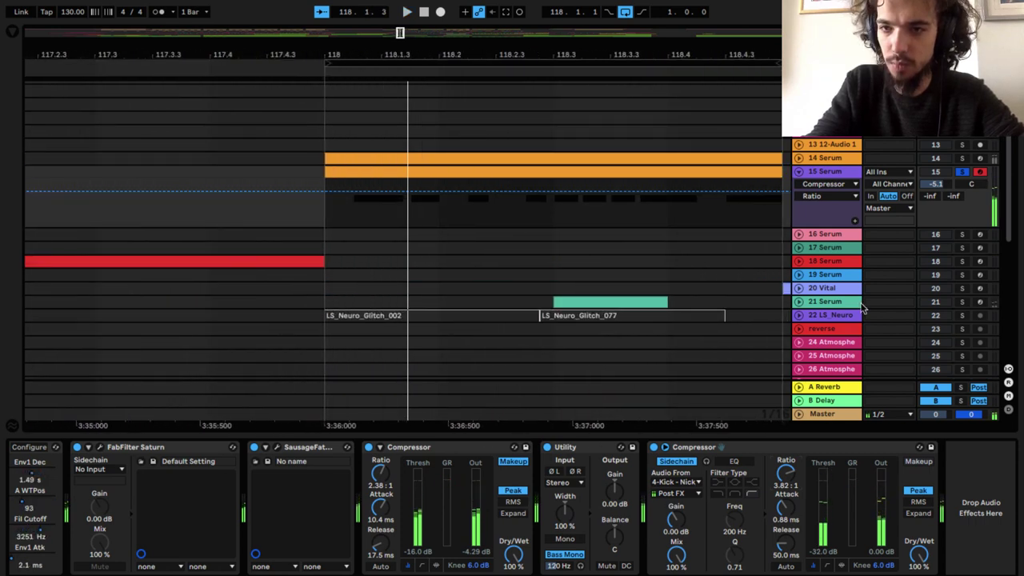
Step: Lower track 15's volume to -7.3 dB
{"action": "scroll", "coordinate": [862, 308], "scroll_direction": "up", "scroll_amount": 3}
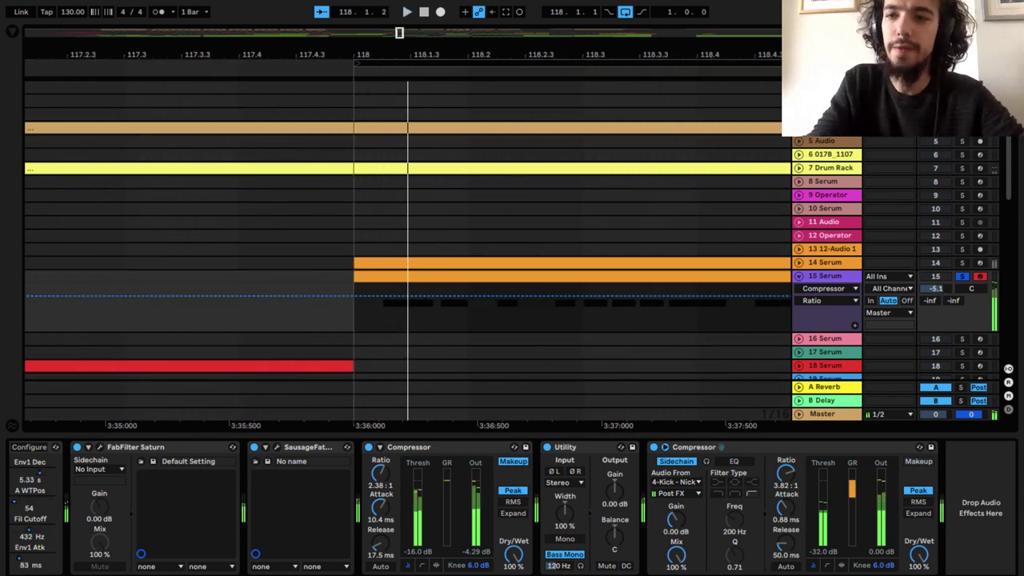
{"action": "key", "text": "ctrl+z"}
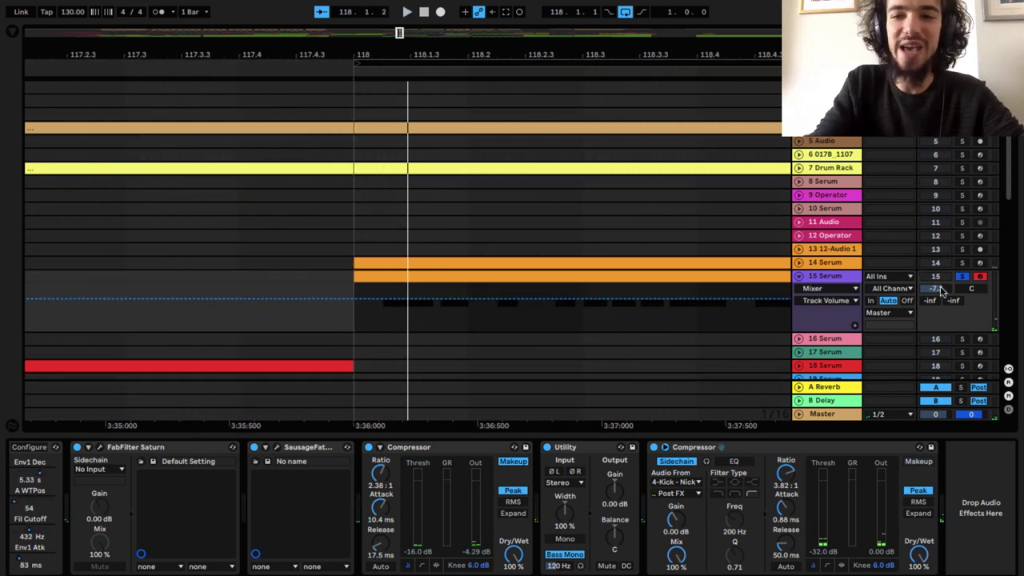
Step: Insert an EQ Eight between SausageFattener and the first Compressor on track 15
{"action": "left_click", "coordinate": [15, 29]}
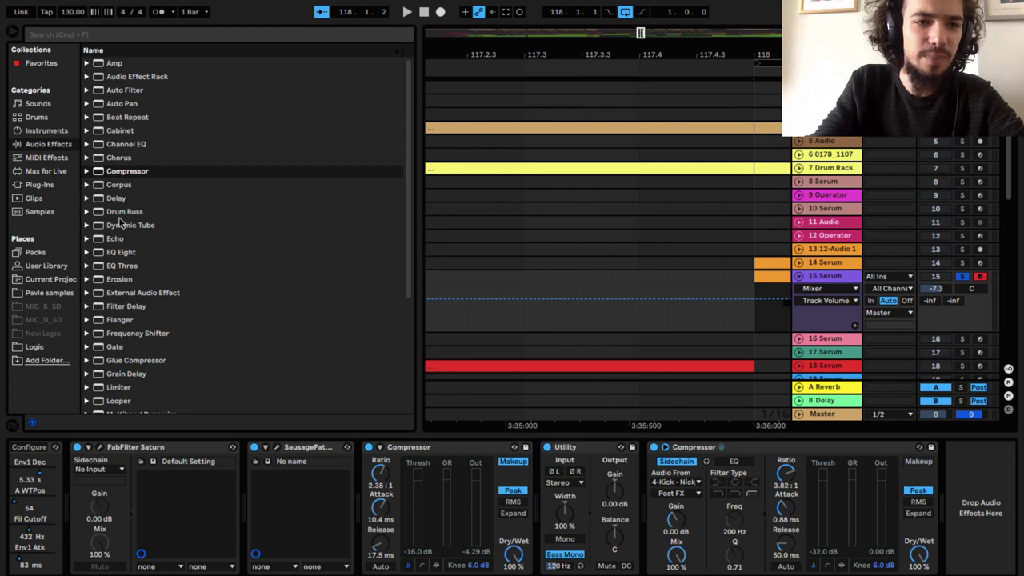
{"action": "left_click_drag", "start_coordinate": [121, 256], "coordinate": [334, 468]}
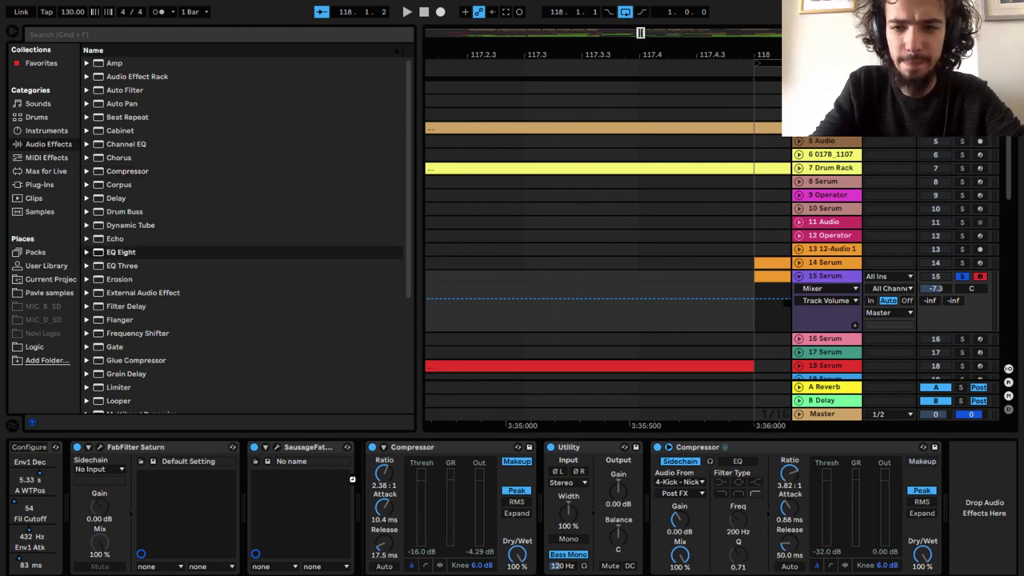
{"action": "left_click_drag", "start_coordinate": [352, 478], "coordinate": [352, 483]}
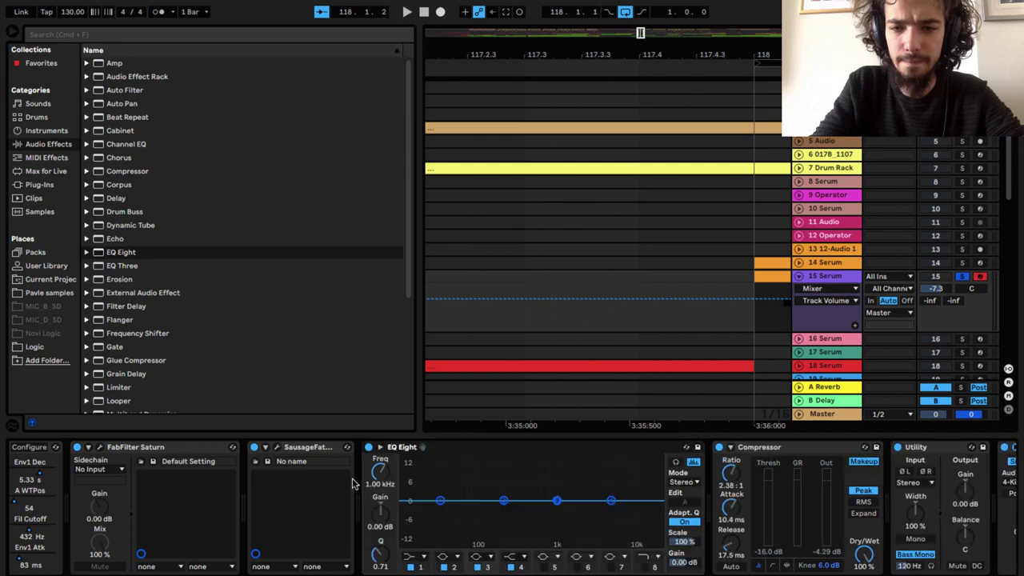
Step: Move the EQ Eight on track 15 to sit between the first Compressor and Utility, and hide the browser
{"action": "scroll", "coordinate": [354, 483], "scroll_direction": "right", "scroll_amount": 4}
{"action": "left_click_drag", "start_coordinate": [389, 448], "coordinate": [707, 486]}
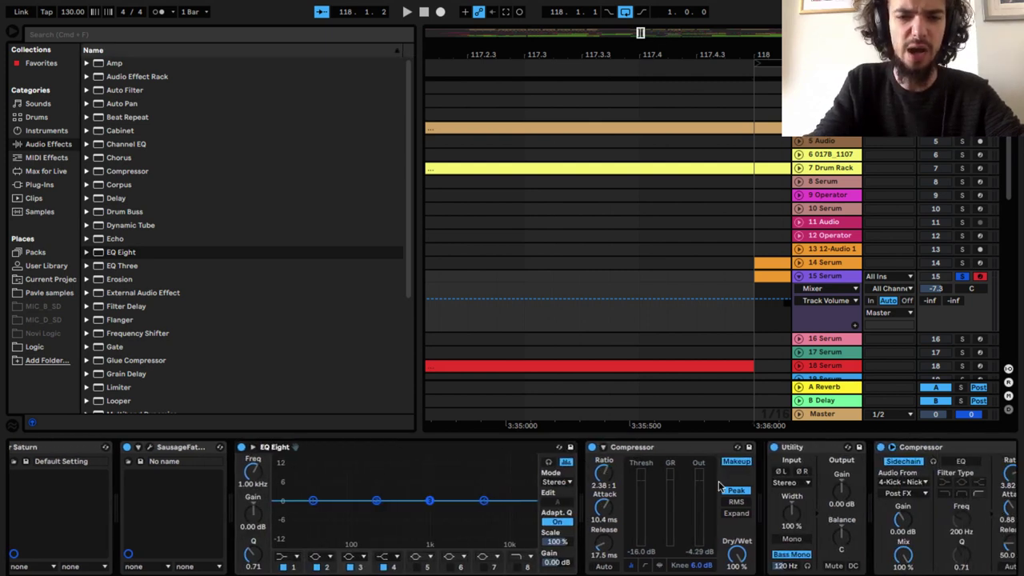
{"action": "left_click_drag", "start_coordinate": [718, 487], "coordinate": [720, 486]}
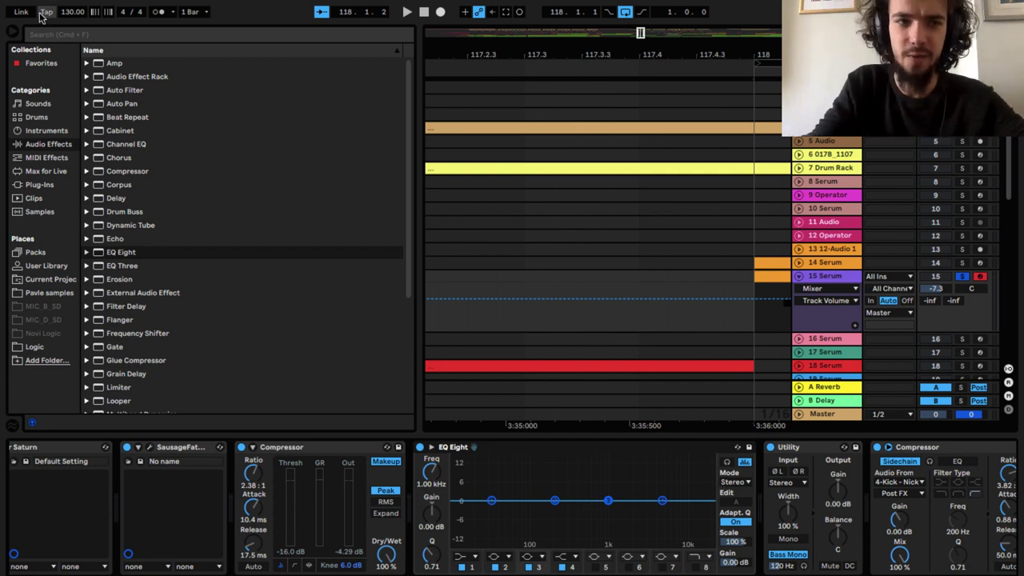
{"action": "left_click", "coordinate": [12, 31]}
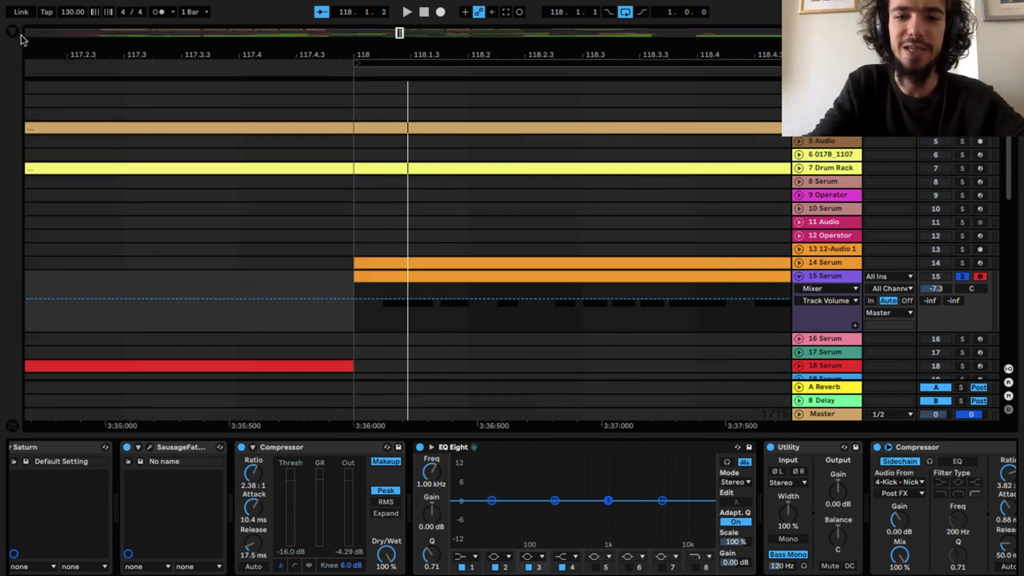
Step: Change EQ Eight's band 1 to a low-cut filter and set its frequency to 33.0 Hz
{"action": "left_click", "coordinate": [474, 558]}
{"action": "left_click", "coordinate": [461, 478]}
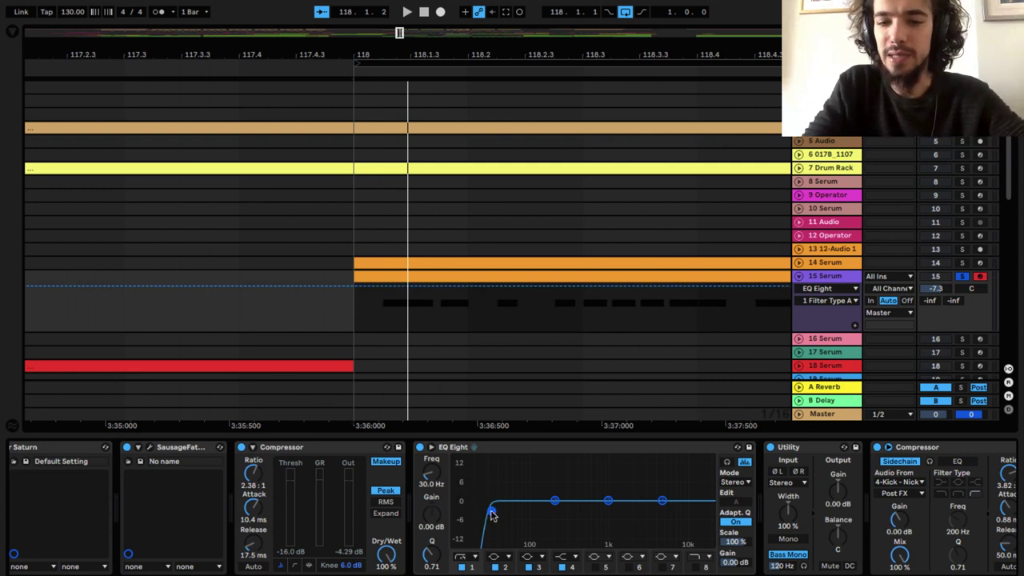
{"action": "left_click_drag", "start_coordinate": [492, 516], "coordinate": [497, 510]}
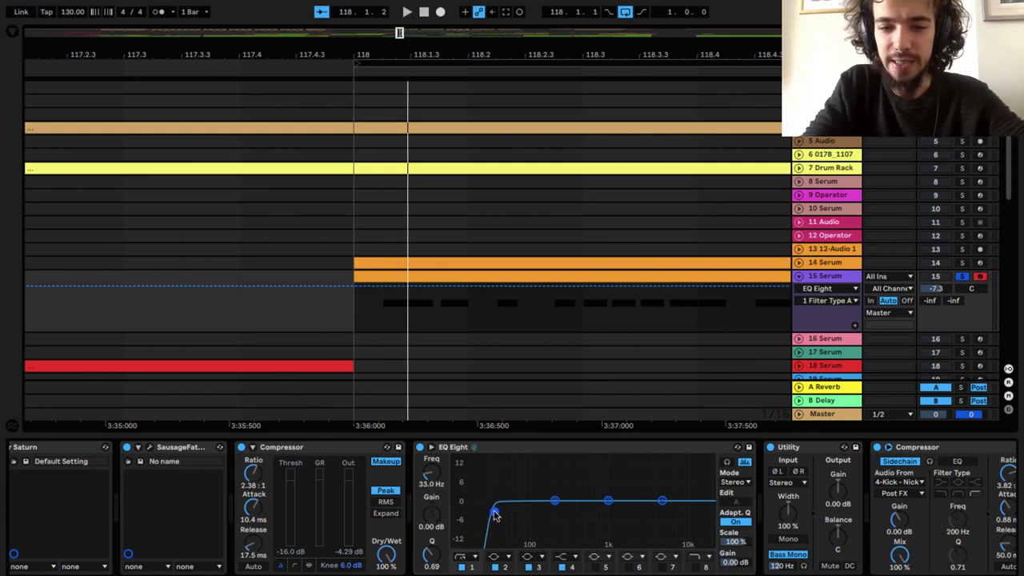
{"action": "left_click", "coordinate": [430, 479]}
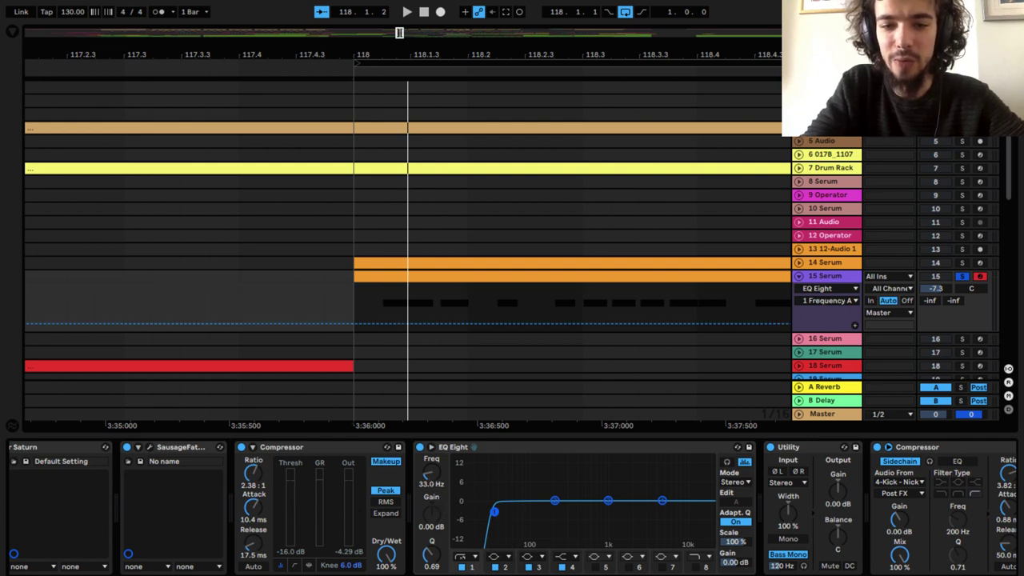
Step: Play the loop while boosting EQ Eight's band 2 by 4.59 dB at 88 Hz and cutting band 3 by 6.07 dB at 5.74 kHz
{"action": "key", "text": "space"}
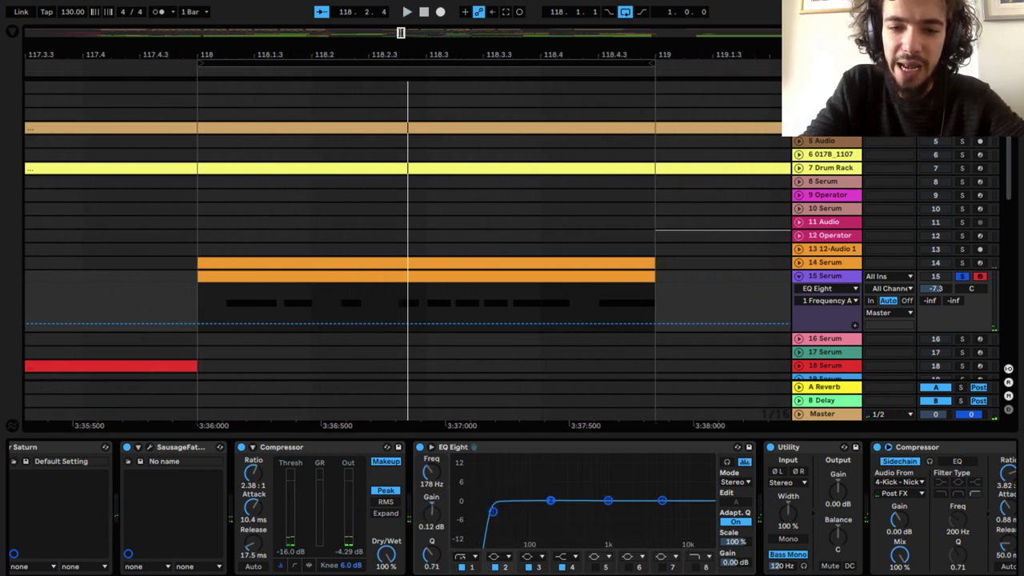
{"action": "left_click_drag", "start_coordinate": [554, 501], "coordinate": [524, 487]}
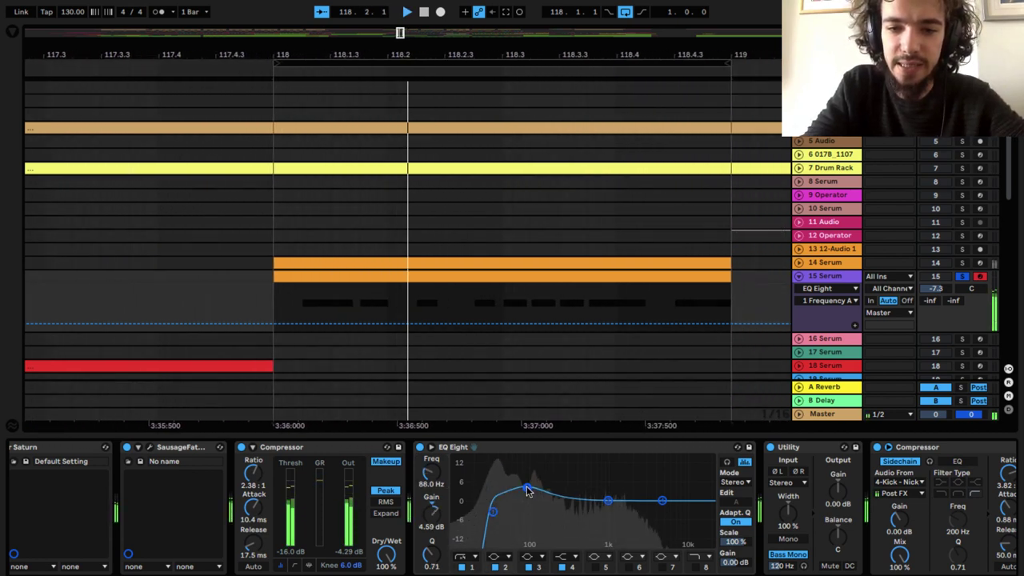
{"action": "left_click_drag", "start_coordinate": [608, 500], "coordinate": [667, 516]}
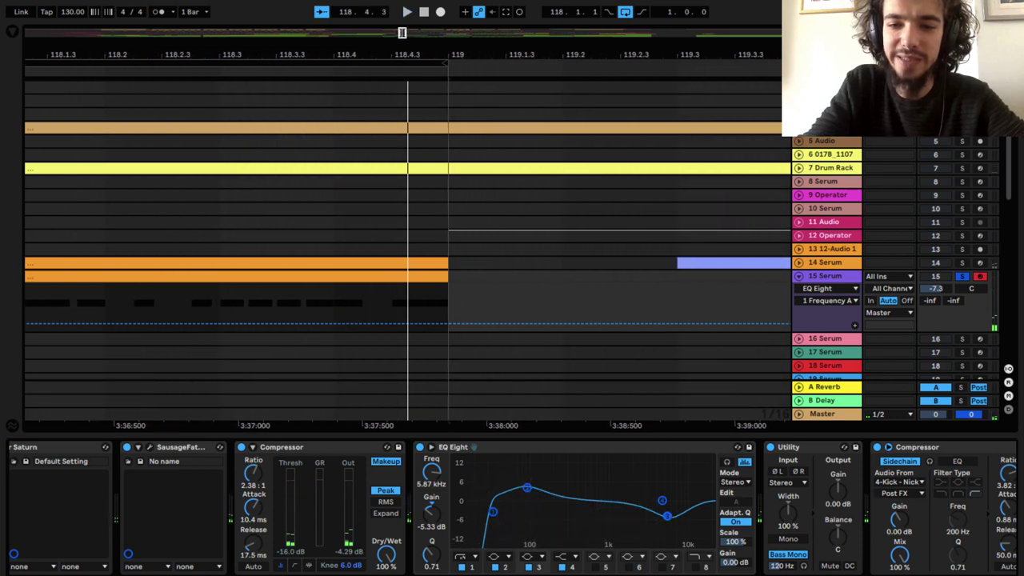
{"action": "left_click_drag", "start_coordinate": [668, 516], "coordinate": [667, 517]}
Step: Insert a Reverb between EQ Eight and Utility on track 15
{"action": "scroll", "coordinate": [667, 521], "scroll_direction": "right", "scroll_amount": 5}
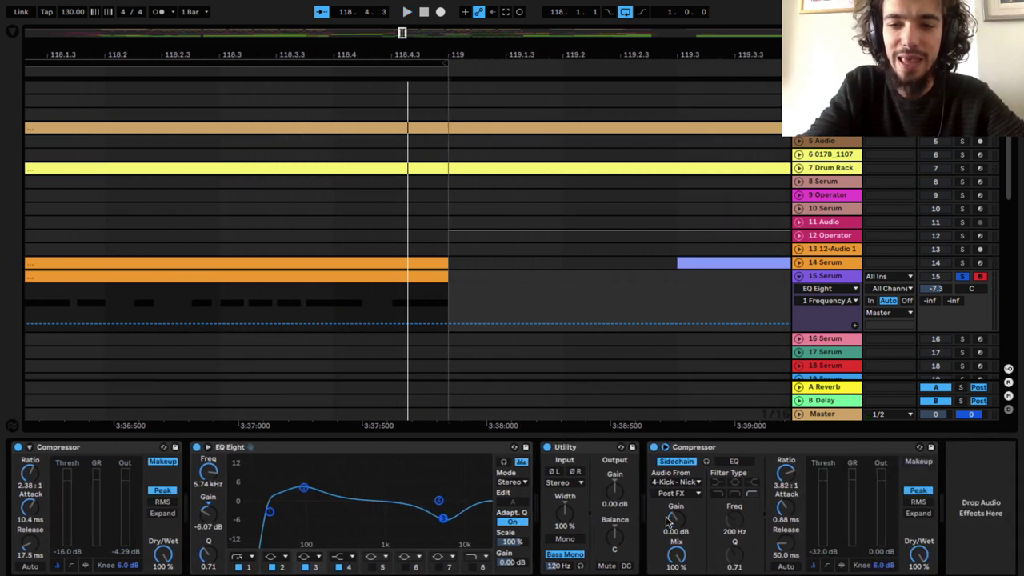
{"action": "left_click", "coordinate": [12, 33]}
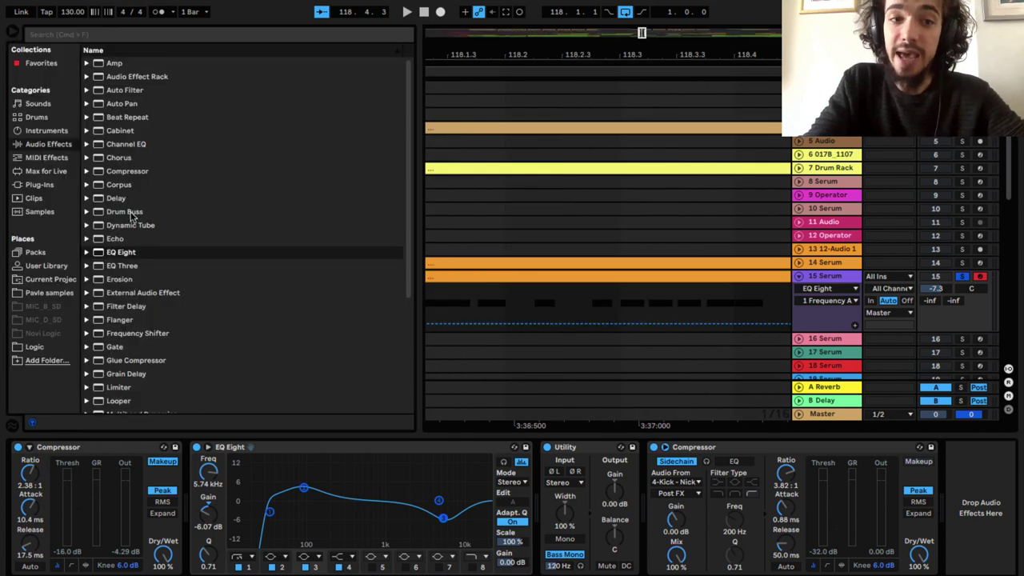
{"action": "scroll", "coordinate": [138, 293], "scroll_direction": "down", "scroll_amount": 8}
Step: Enable the Reverb's Lo Cut, set the input filter frequency to 4.32 kHz, and hide the browser
{"action": "left_click", "coordinate": [560, 451]}
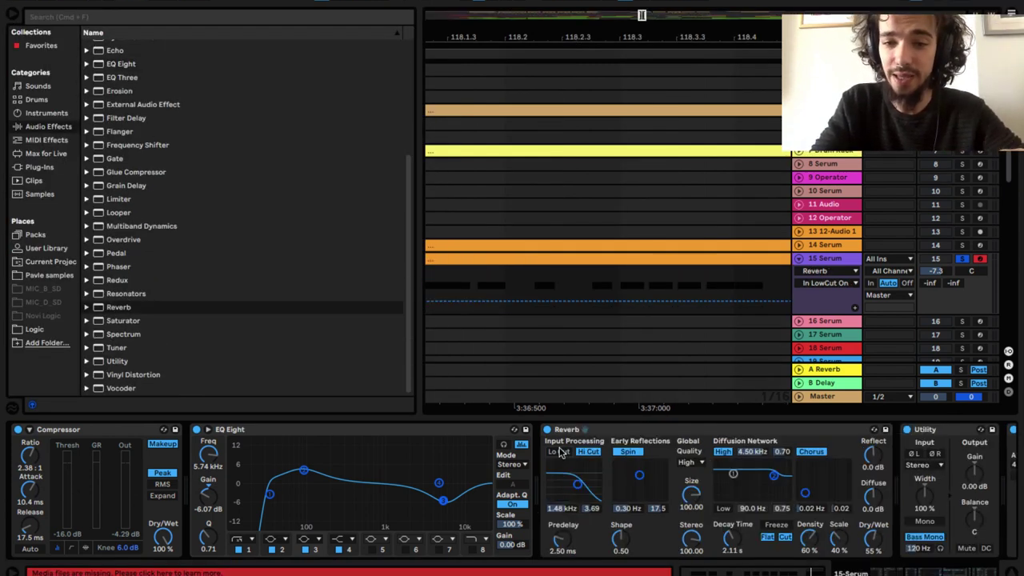
{"action": "left_click", "coordinate": [561, 452]}
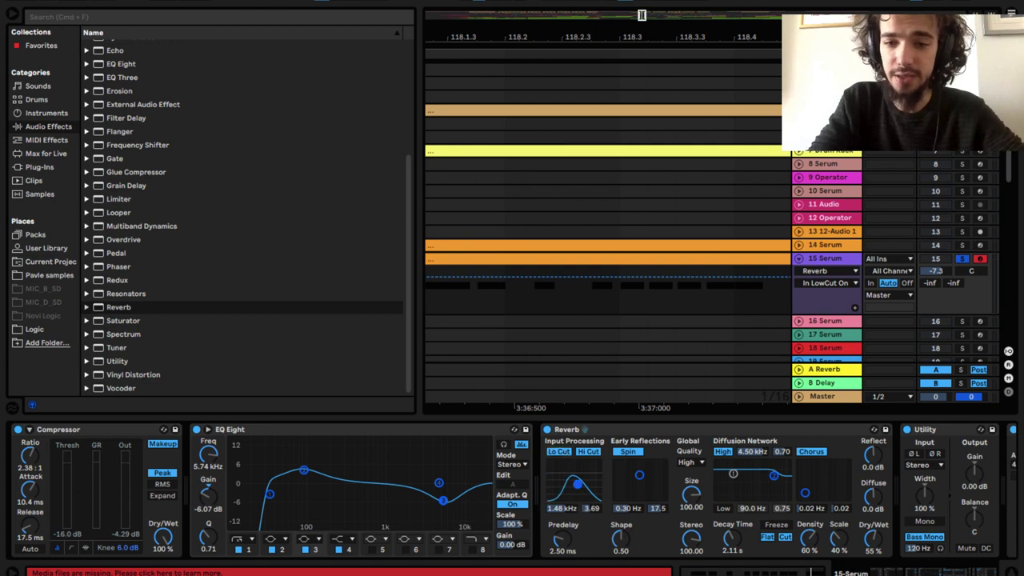
{"action": "left_click_drag", "start_coordinate": [578, 484], "coordinate": [587, 484]}
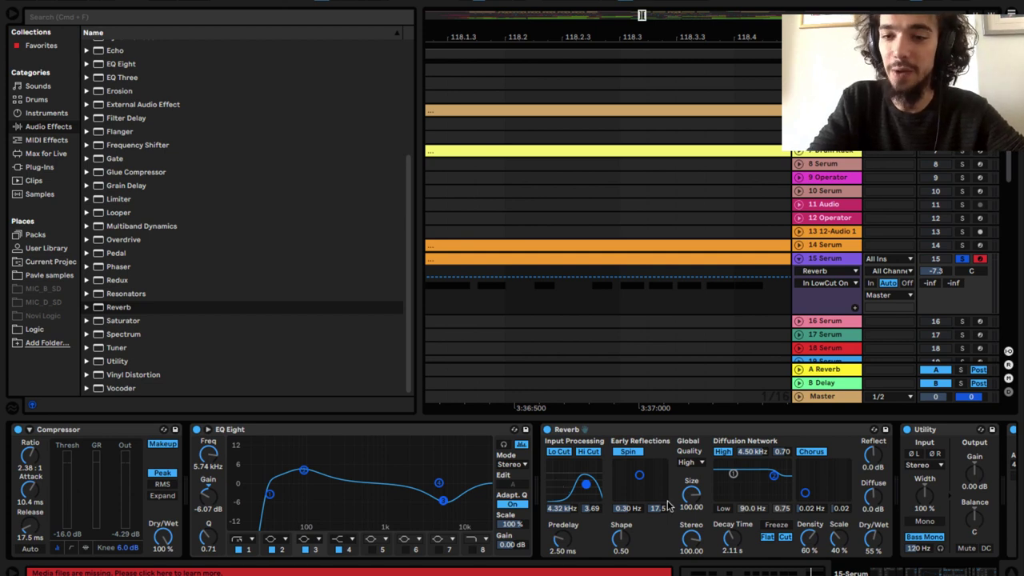
{"action": "left_click", "coordinate": [13, 17]}
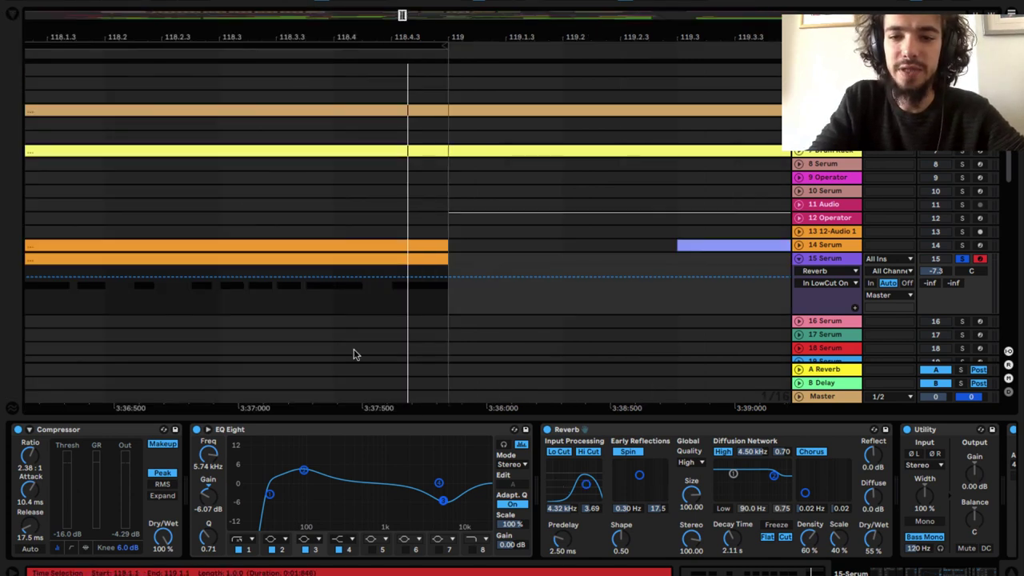
Step: Set the Reverb's Size to 2.74, Decay Time to 1.68 s, Dry/Wet to 42% and Diffuse to -3.9 dB, and play the loop
{"action": "left_click_drag", "start_coordinate": [691, 496], "coordinate": [690, 501]}
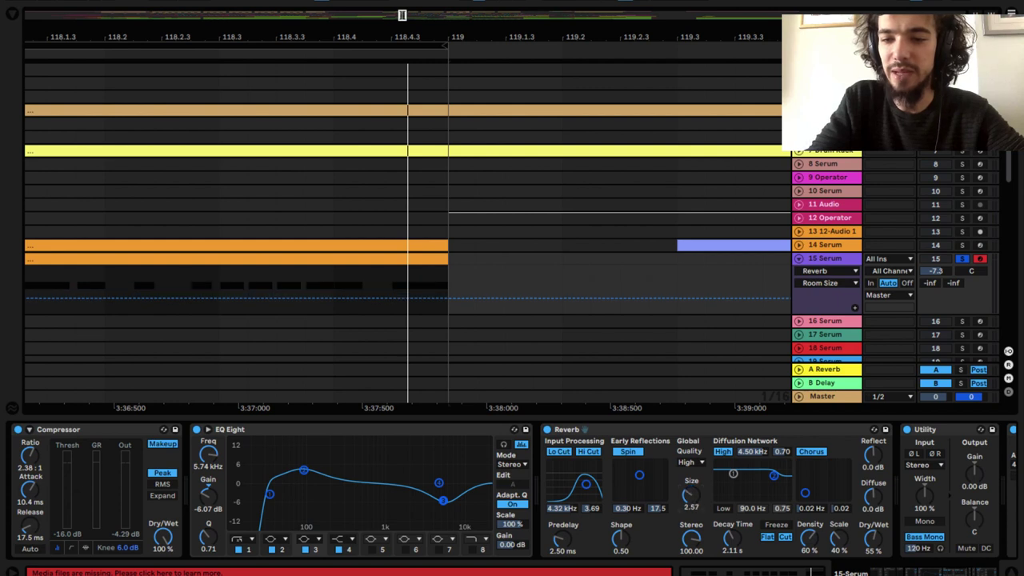
{"action": "left_click_drag", "start_coordinate": [737, 542], "coordinate": [737, 552]}
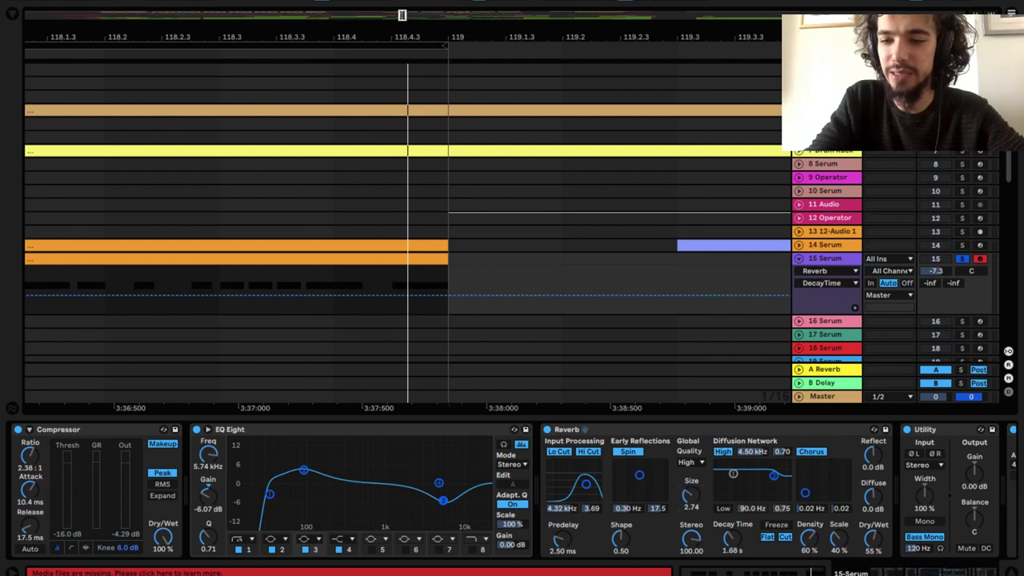
{"action": "left_click_drag", "start_coordinate": [873, 539], "coordinate": [873, 548]}
{"action": "key", "text": "space"}
{"action": "left_click_drag", "start_coordinate": [873, 498], "coordinate": [873, 504]}
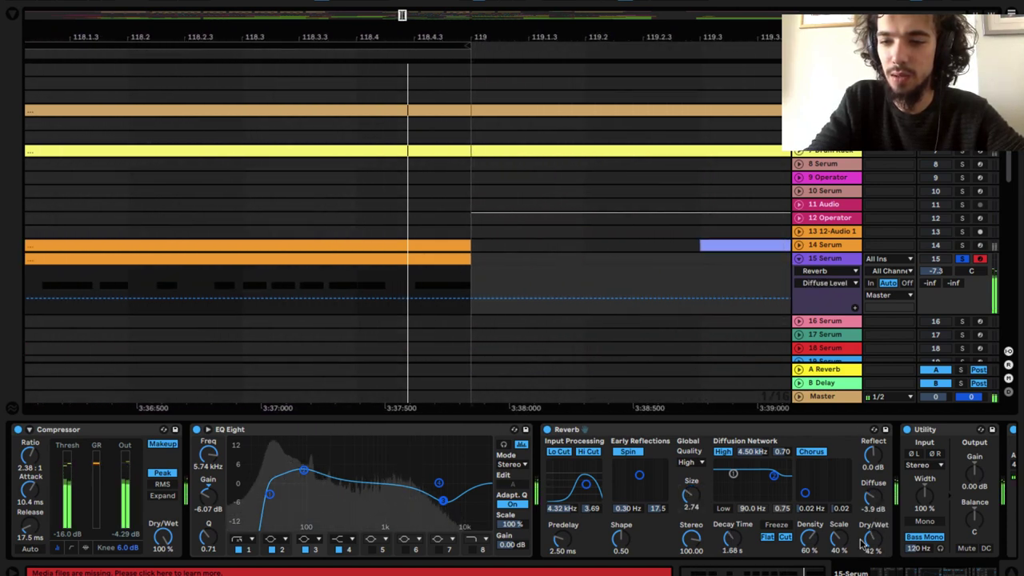
Step: Refine the Reverb with Decay Time 1.60 s, Dry/Wet 25%, Diffuse -5.0 dB, and the input filter at 1.13 kHz with a width of 1.56
{"action": "left_click_drag", "start_coordinate": [733, 540], "coordinate": [732, 543]}
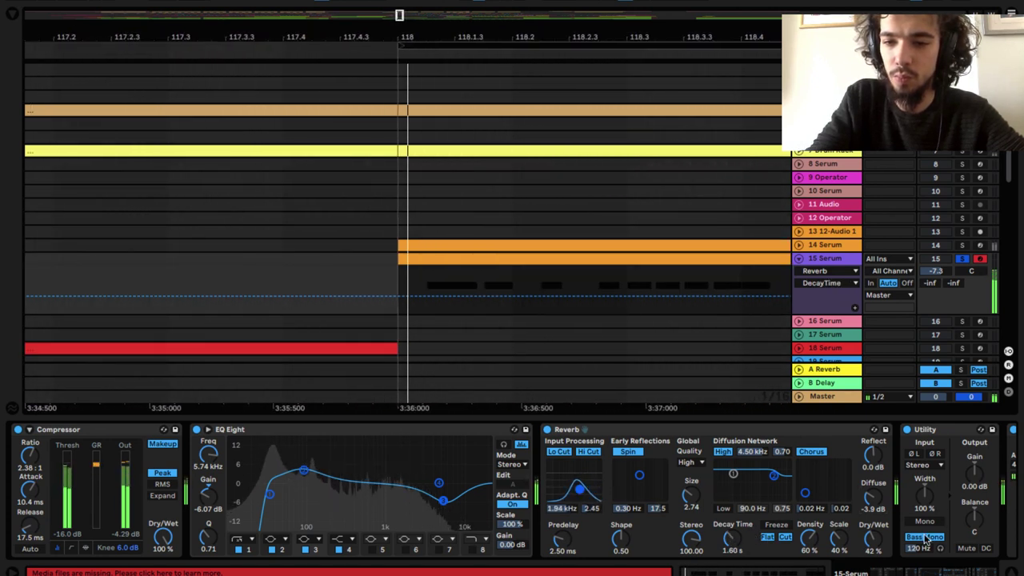
{"action": "left_click_drag", "start_coordinate": [873, 539], "coordinate": [873, 545]}
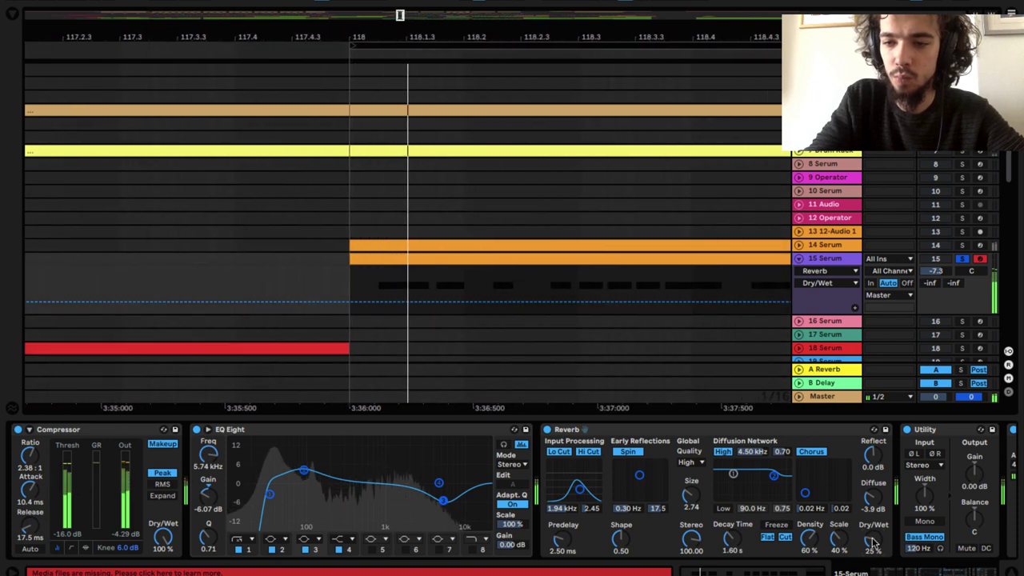
{"action": "left_click_drag", "start_coordinate": [873, 497], "coordinate": [873, 502]}
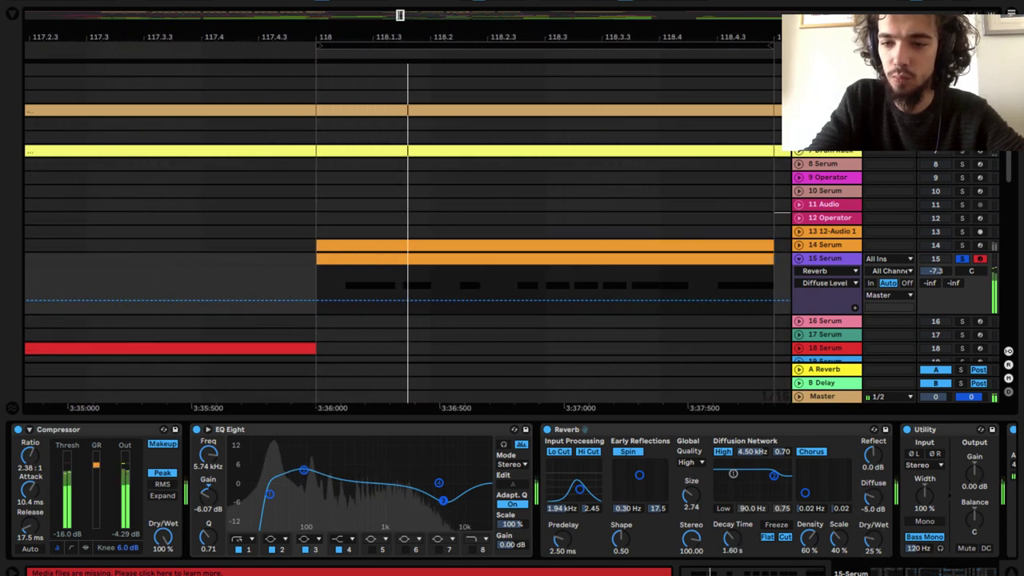
{"action": "left_click", "coordinate": [732, 539]}
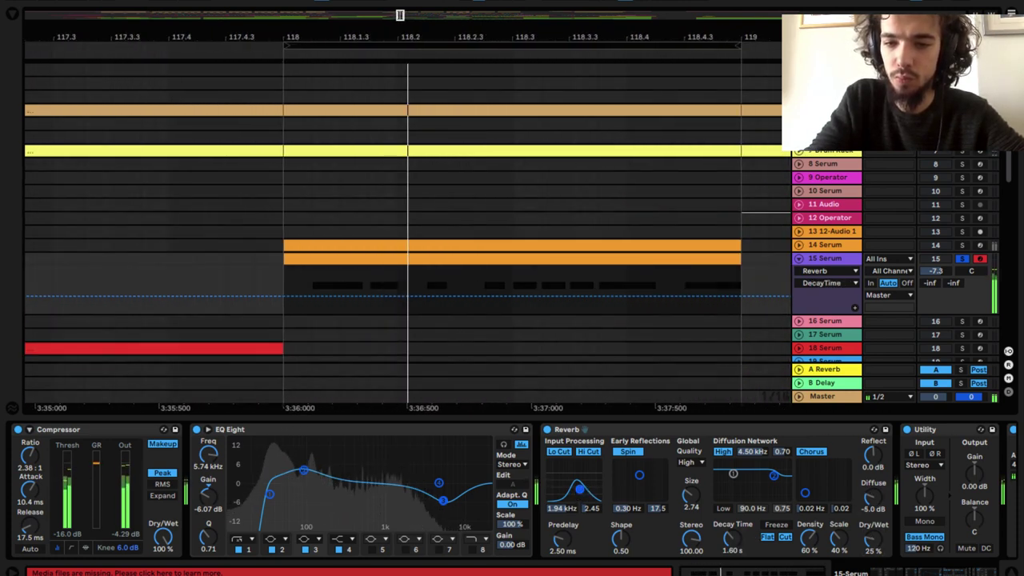
{"action": "left_click_drag", "start_coordinate": [579, 488], "coordinate": [576, 496]}
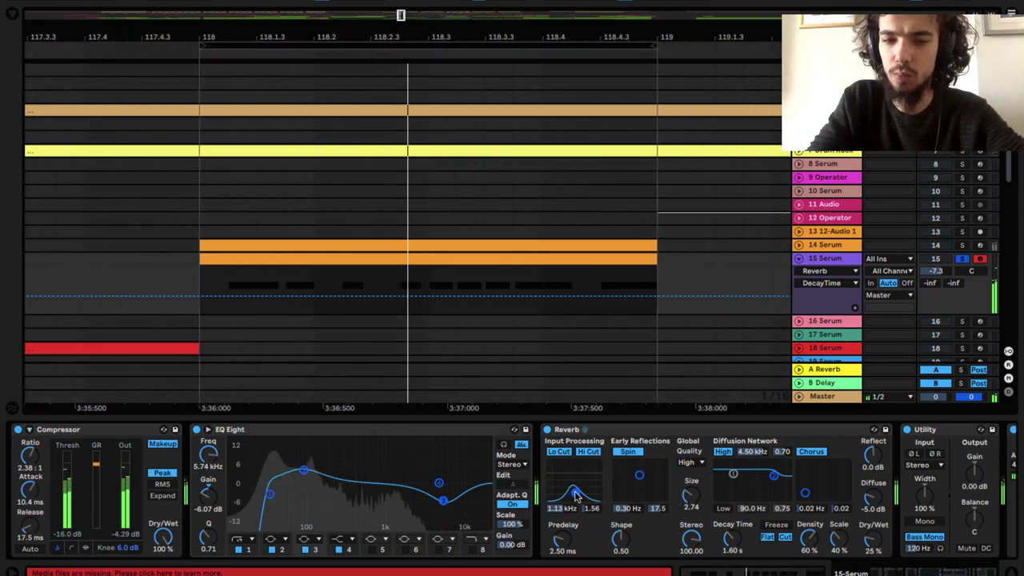
Step: Enable EQ Eight's band 5 and cut 4.83 dB at 1.24 kHz
{"action": "scroll", "coordinate": [576, 496], "scroll_direction": "right", "scroll_amount": 1}
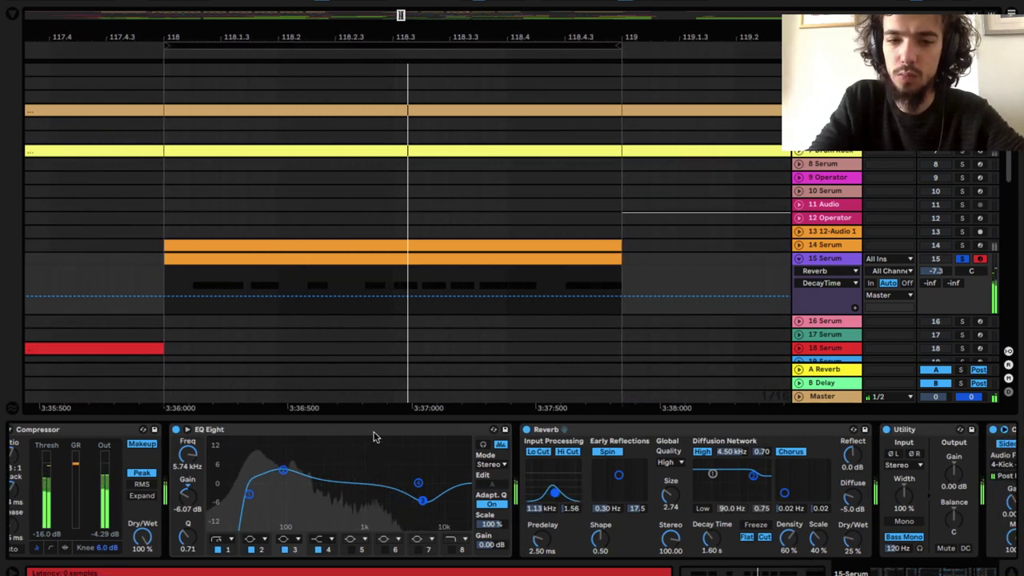
{"action": "left_click", "coordinate": [349, 551]}
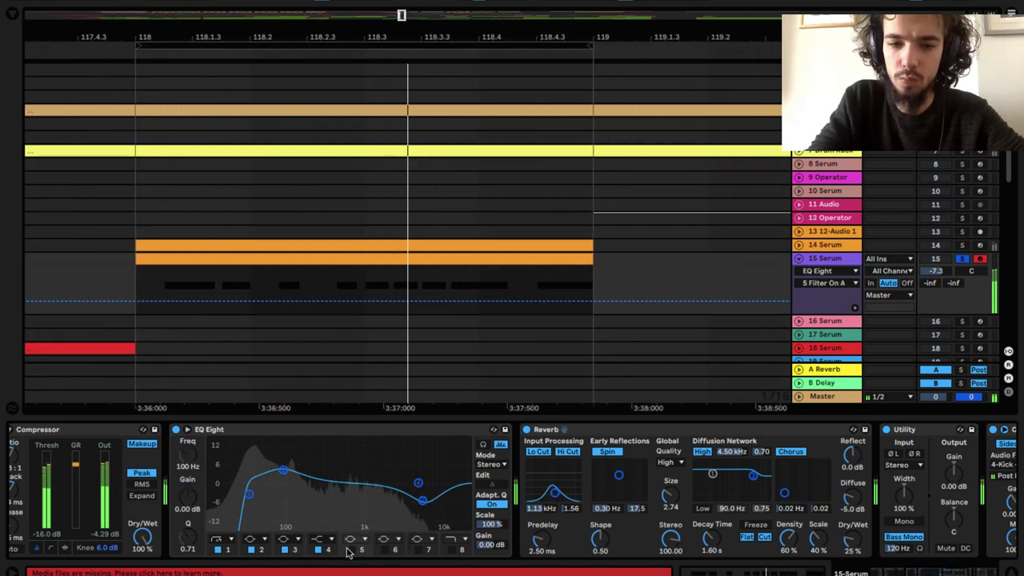
{"action": "left_click_drag", "start_coordinate": [287, 484], "coordinate": [369, 500]}
{"action": "left_click_drag", "start_coordinate": [370, 499], "coordinate": [371, 497]}
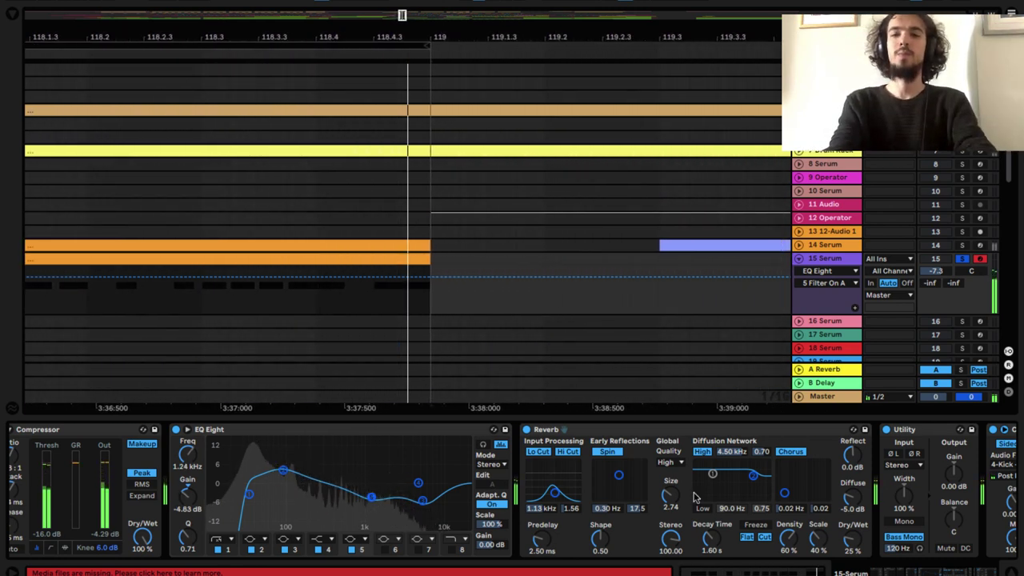
Step: Unsolo track 15 and mute track 14 to audition the new bass in the full mix
{"action": "left_click", "coordinate": [963, 260]}
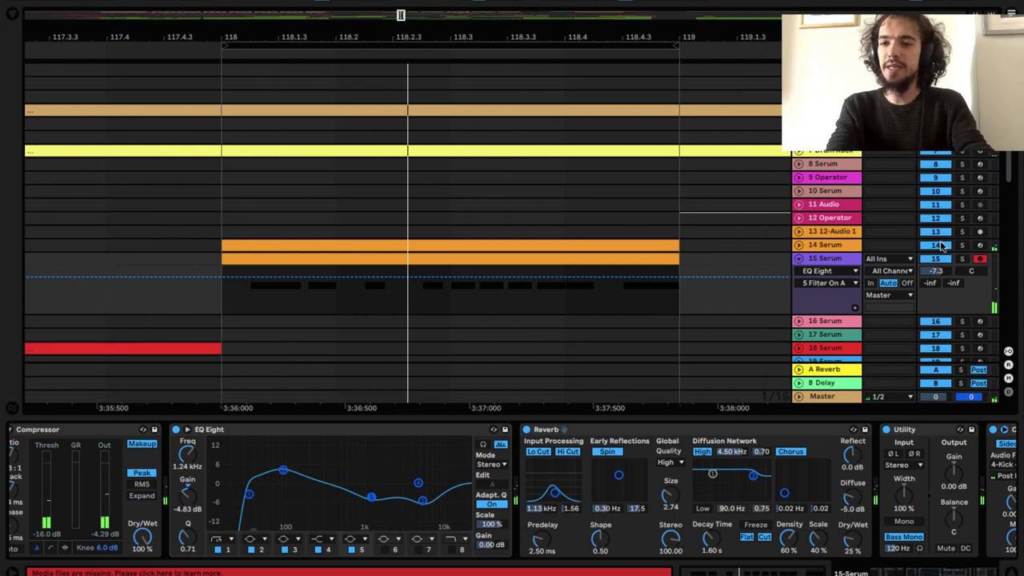
{"action": "left_click", "coordinate": [935, 245]}
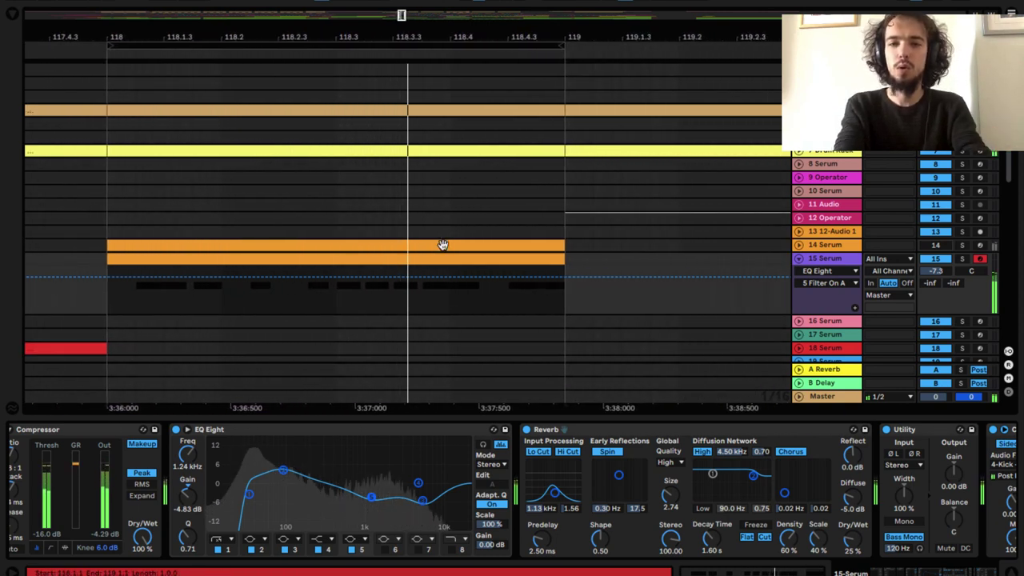
Step: Show Serum's automation envelope on the track 15 clip
{"action": "scroll", "coordinate": [444, 249], "scroll_direction": "down", "scroll_amount": 5}
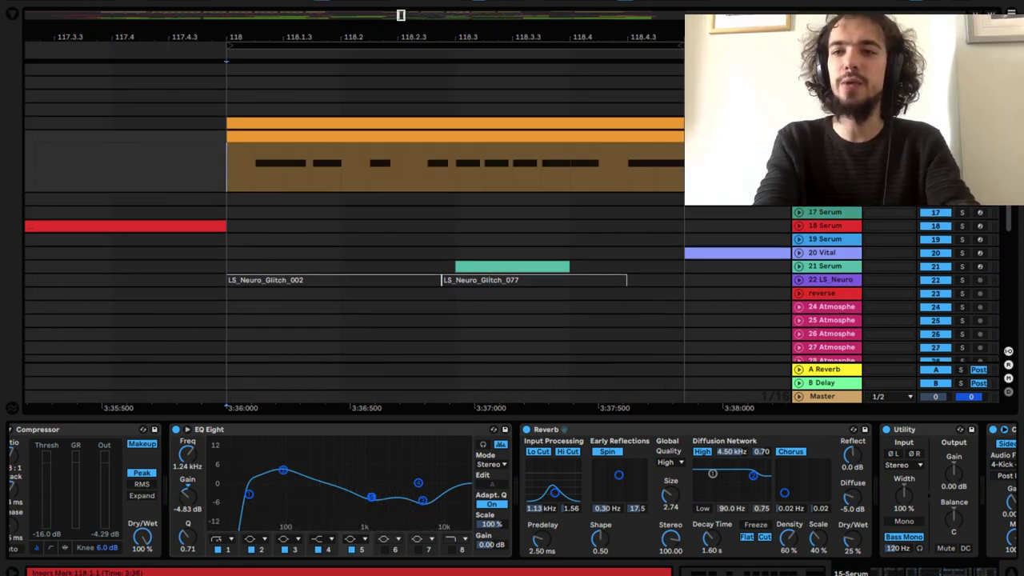
{"action": "left_click", "coordinate": [827, 151]}
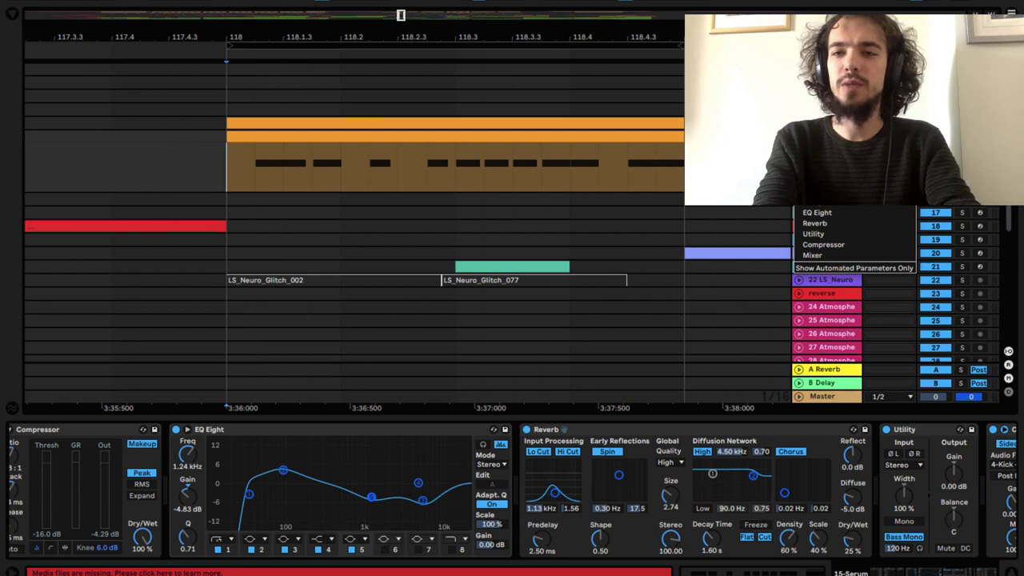
{"action": "left_click", "coordinate": [815, 170]}
Step: Review track 15's device chain from Serum and Saturn through the Compressor, EQ Eight and Reverb settings
{"action": "scroll", "coordinate": [490, 505], "scroll_direction": "left", "scroll_amount": 6}
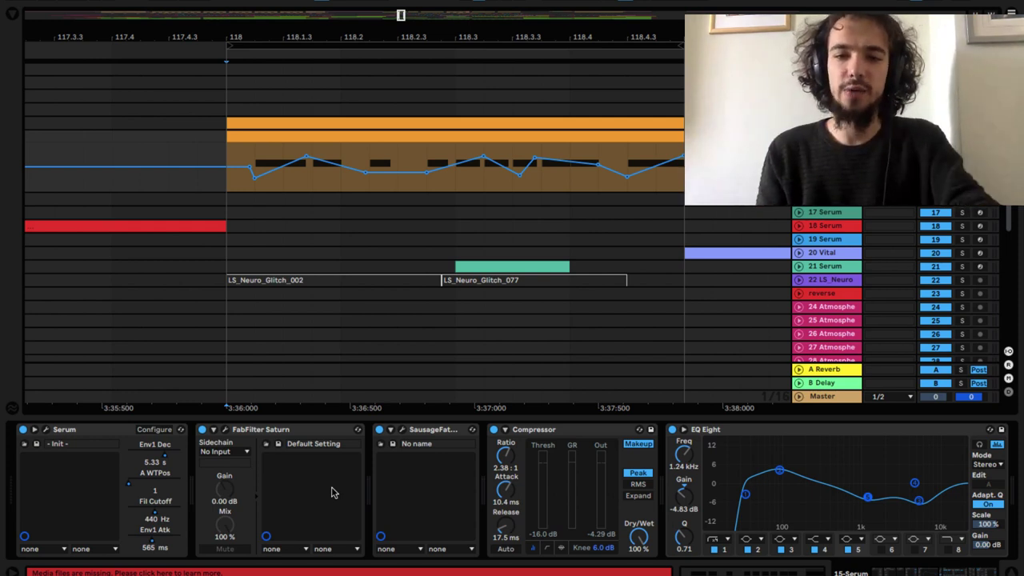
{"action": "scroll", "coordinate": [366, 485], "scroll_direction": "right", "scroll_amount": 2}
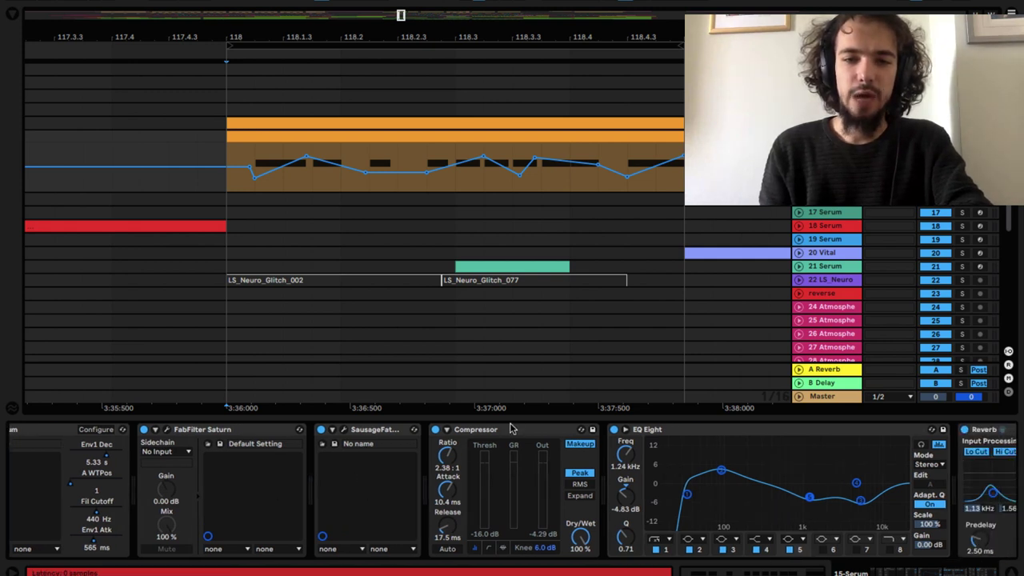
{"action": "left_click", "coordinate": [512, 429]}
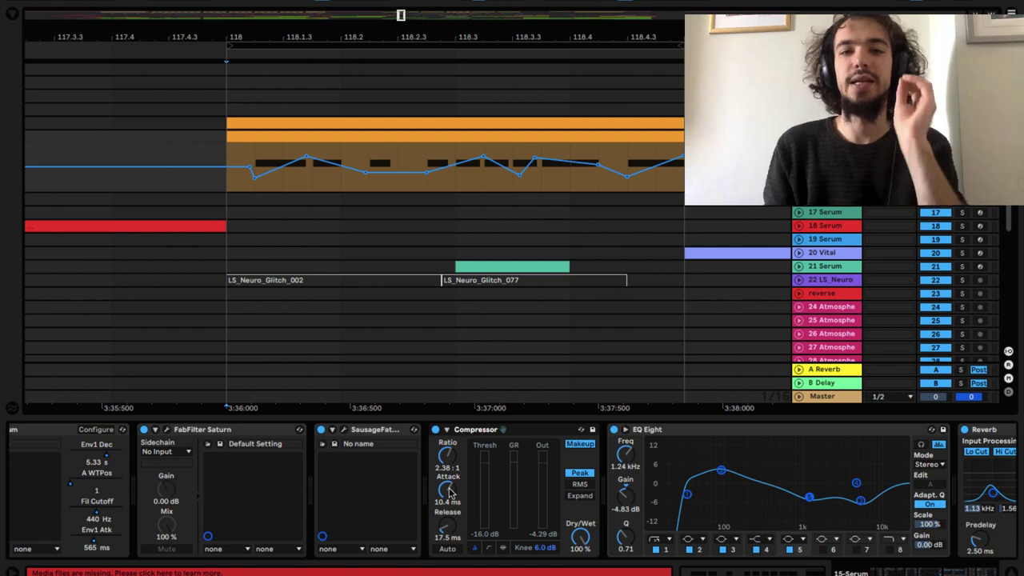
{"action": "scroll", "coordinate": [448, 491], "scroll_direction": "right", "scroll_amount": 6}
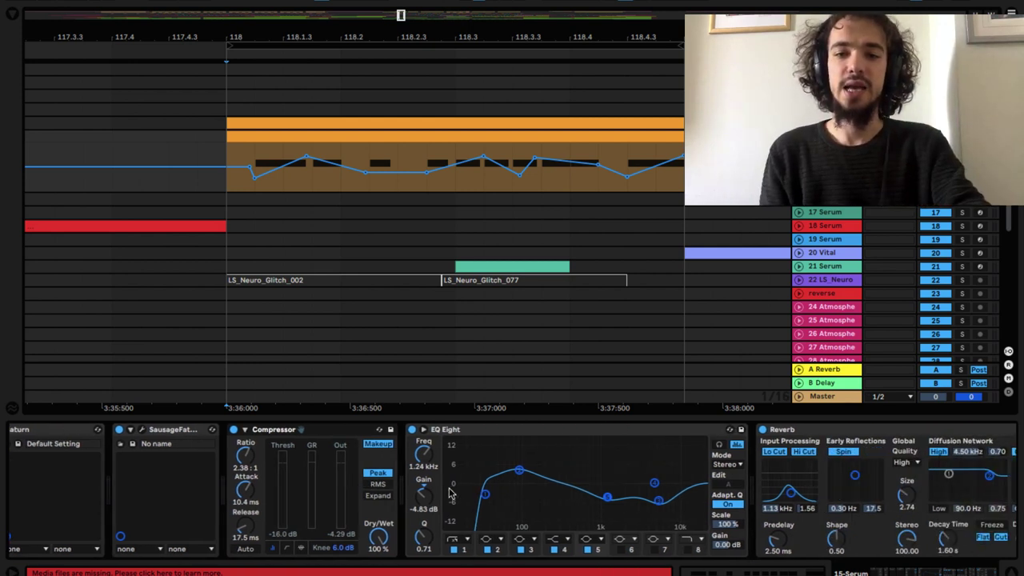
{"action": "scroll", "coordinate": [494, 504], "scroll_direction": "right", "scroll_amount": 6}
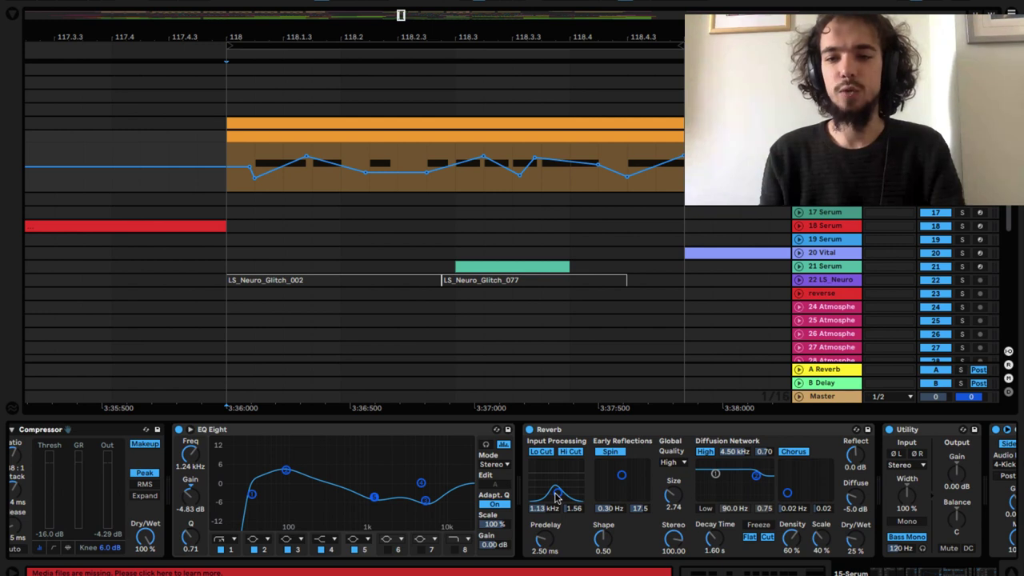
Step: Review the Reverb, Utility and kick-sidechained Compressor at the end of track 15's device chain
{"action": "scroll", "coordinate": [556, 498], "scroll_direction": "right", "scroll_amount": 6}
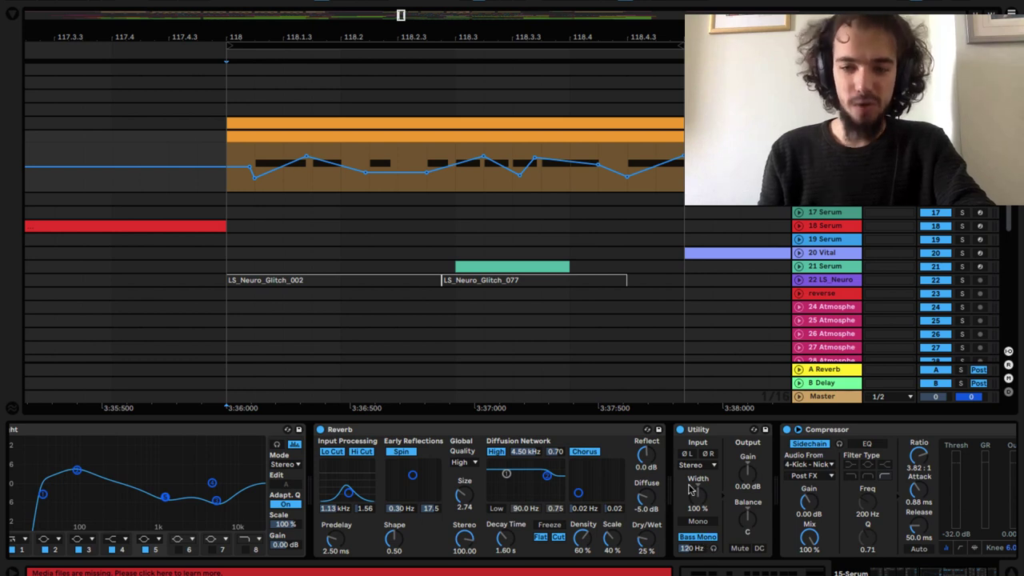
{"action": "scroll", "coordinate": [700, 512], "scroll_direction": "right", "scroll_amount": 3}
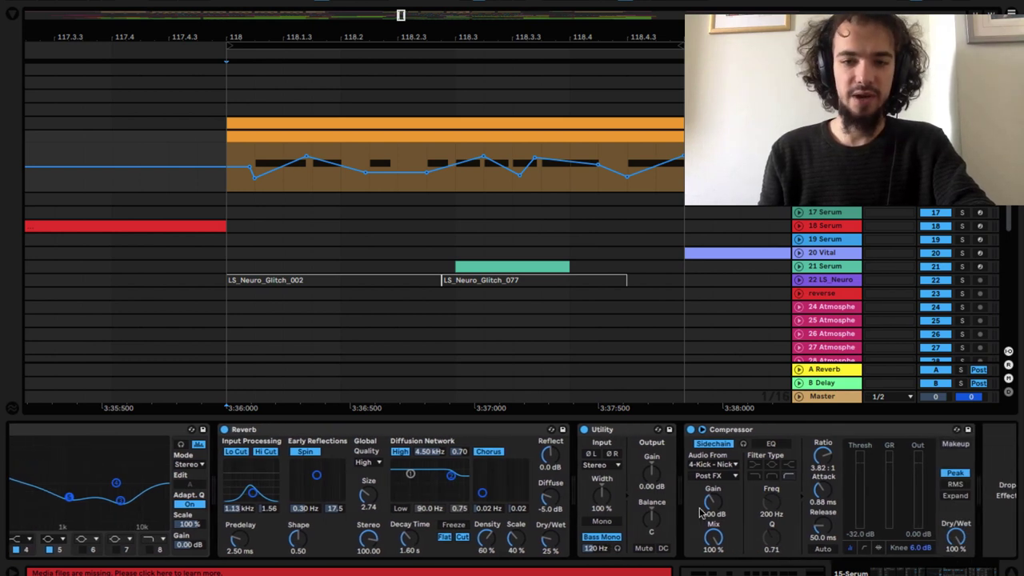
{"action": "left_click", "coordinate": [778, 433]}
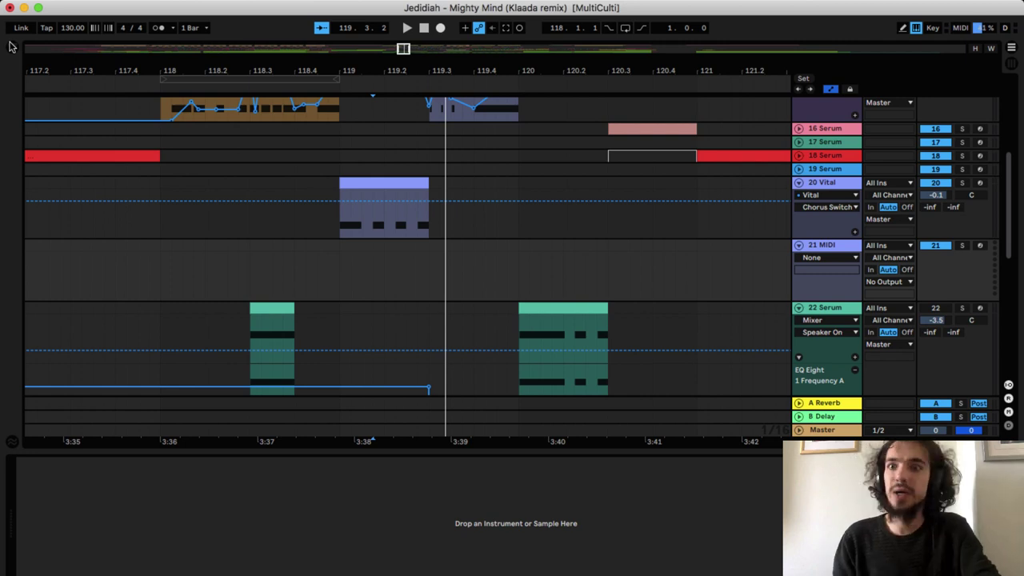
Step: Load the Vital plug-in onto the empty MIDI track 21 and reposition its window to view the whole interface
{"action": "left_click", "coordinate": [10, 46]}
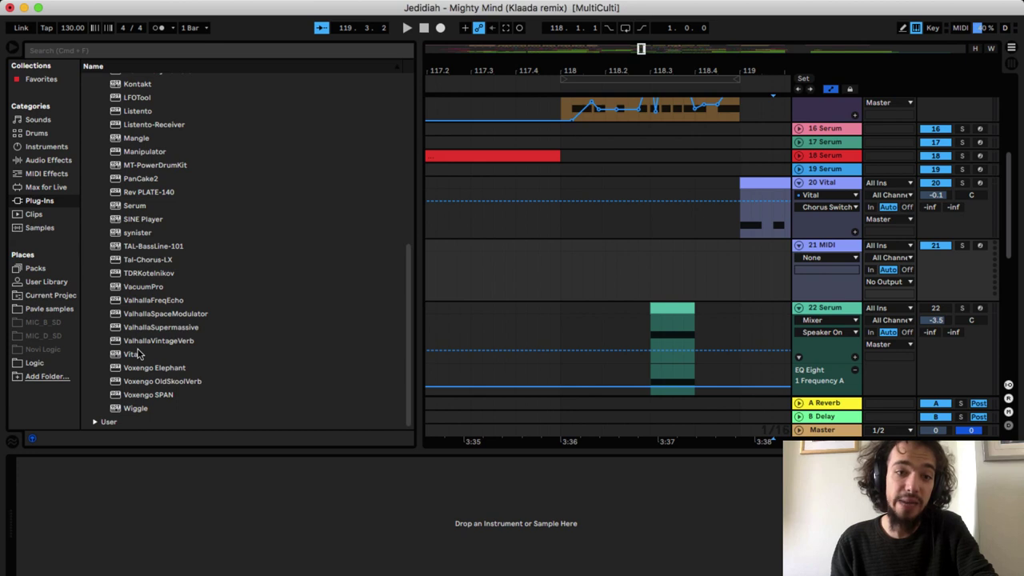
{"action": "left_click", "coordinate": [137, 353]}
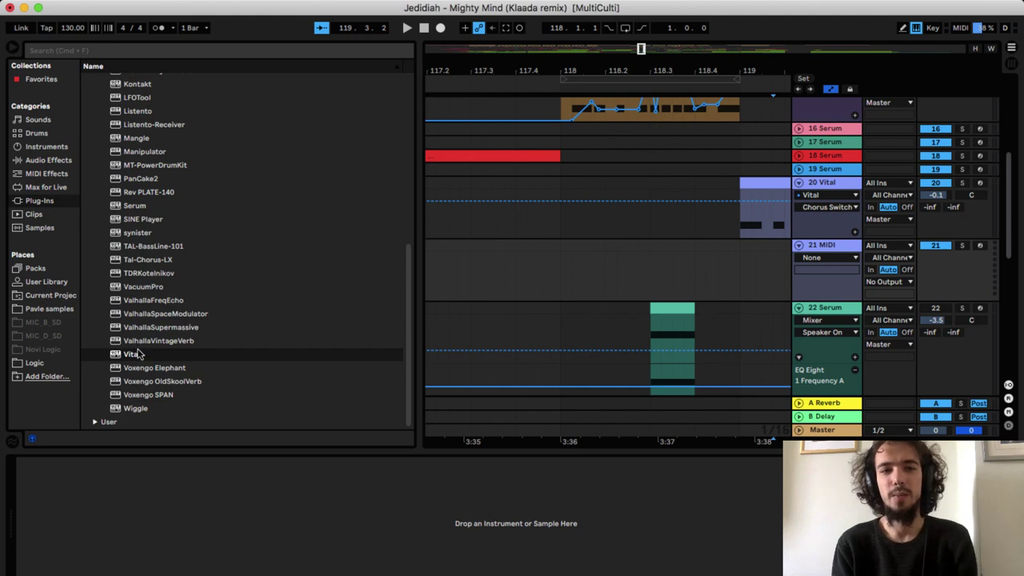
{"action": "double_click", "coordinate": [135, 353]}
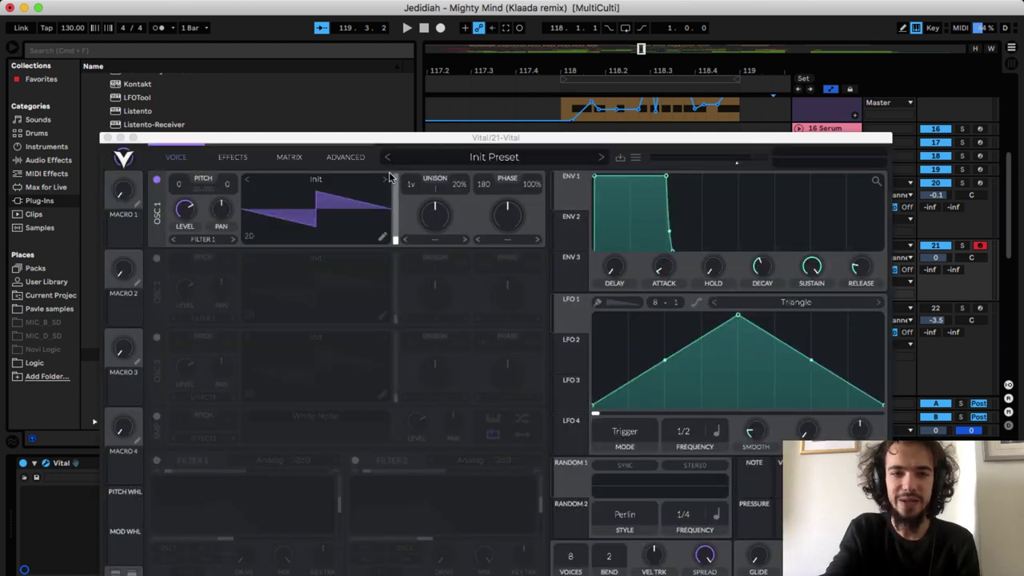
{"action": "left_click_drag", "start_coordinate": [350, 138], "coordinate": [352, 54]}
{"action": "left_click", "coordinate": [12, 48]}
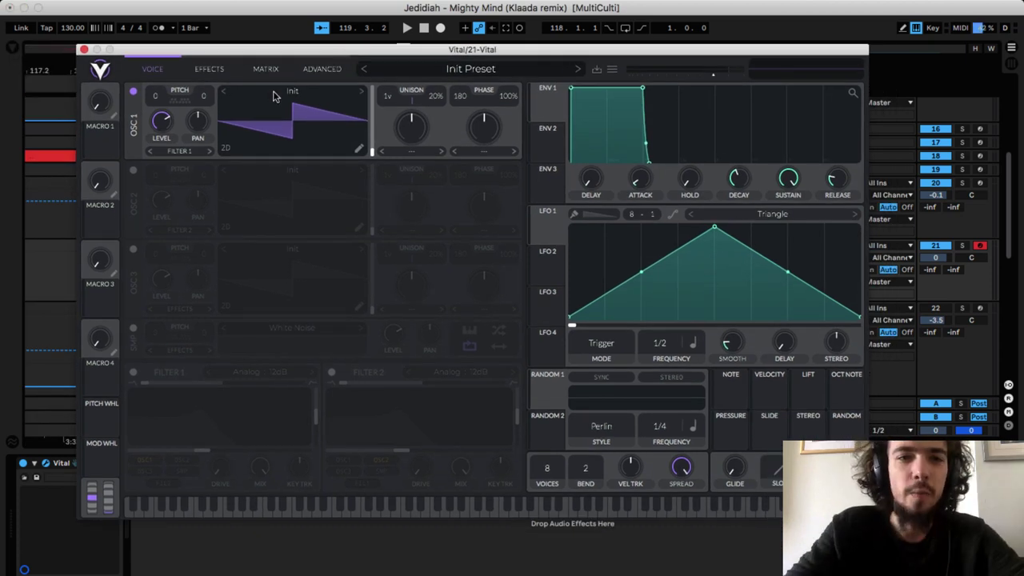
Step: Load the Hollow Distorted FM wavetable into Vital's oscillator 1 and show it in 3D
{"action": "left_click", "coordinate": [290, 94]}
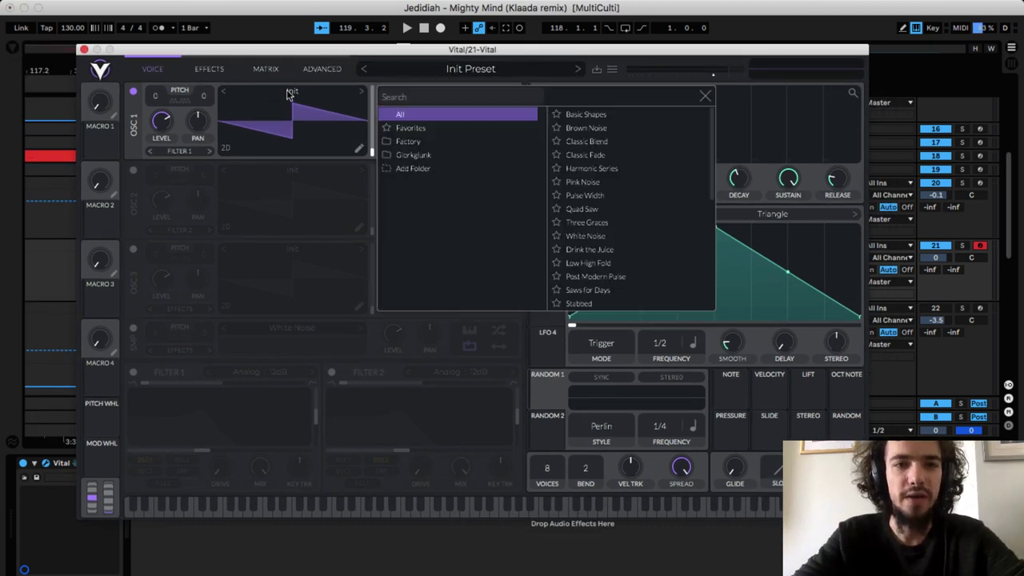
{"action": "scroll", "coordinate": [582, 224], "scroll_direction": "down", "scroll_amount": 4}
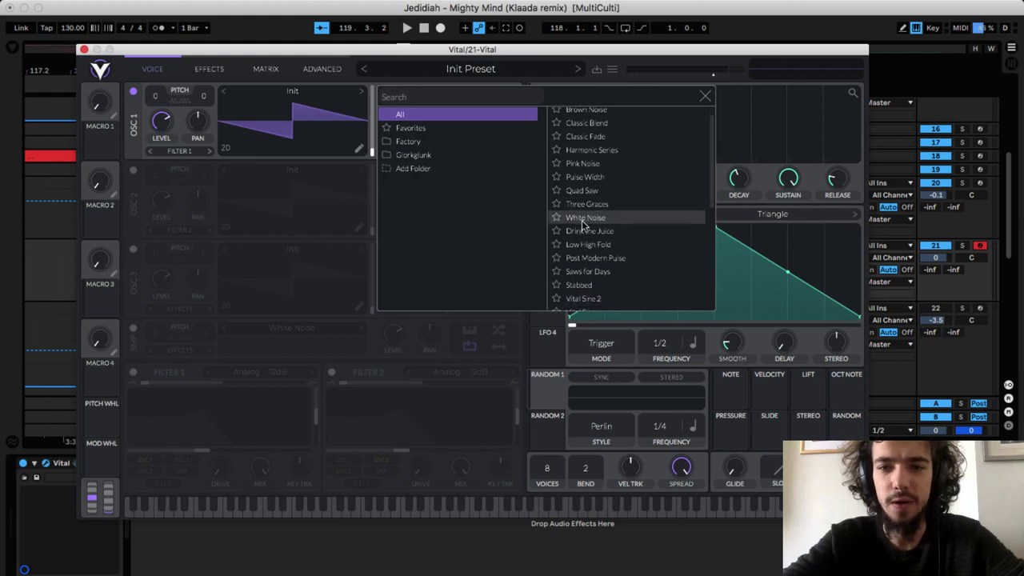
{"action": "scroll", "coordinate": [583, 225], "scroll_direction": "down", "scroll_amount": 8}
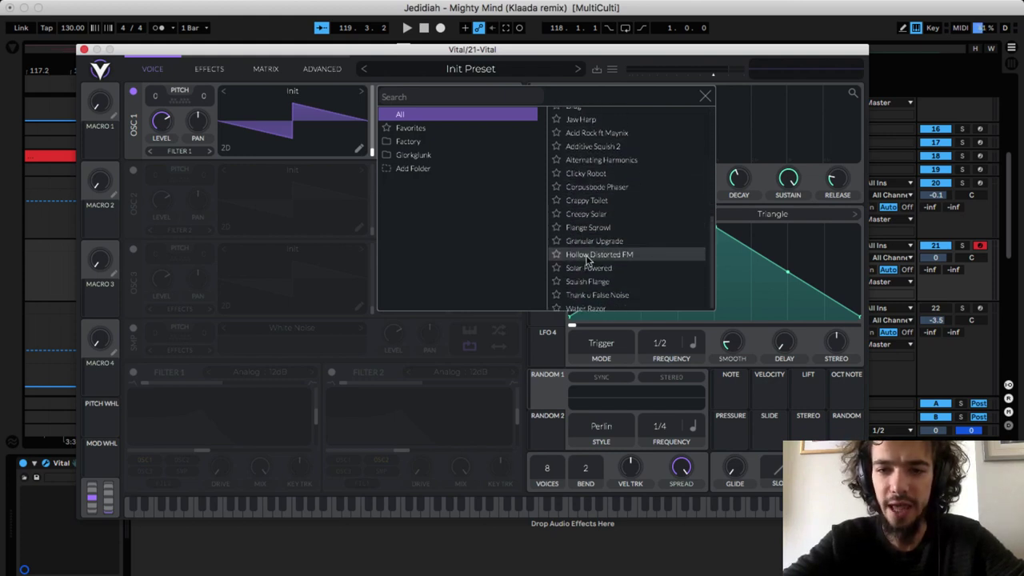
{"action": "left_click", "coordinate": [588, 256]}
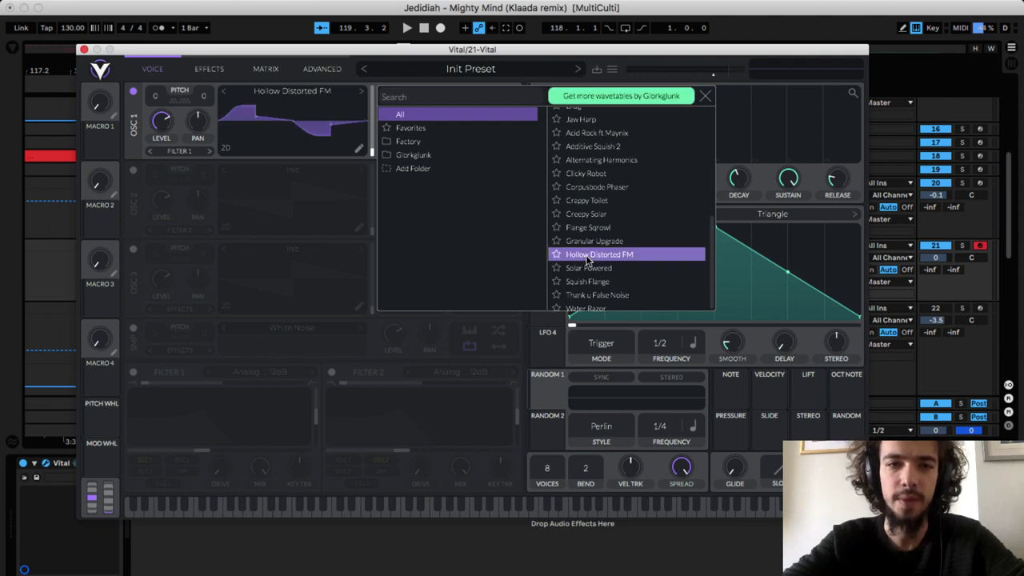
{"action": "left_click", "coordinate": [226, 150]}
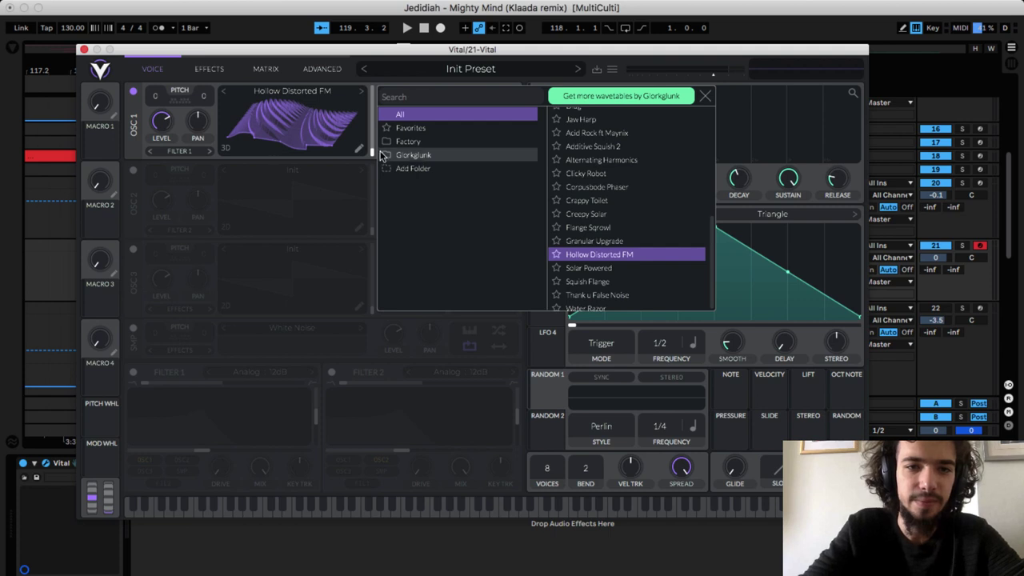
Step: Adjust oscillator 1's wavetable frame position while auditioning notes, with the wavetable browser closed
{"action": "left_click_drag", "start_coordinate": [371, 150], "coordinate": [370, 141]}
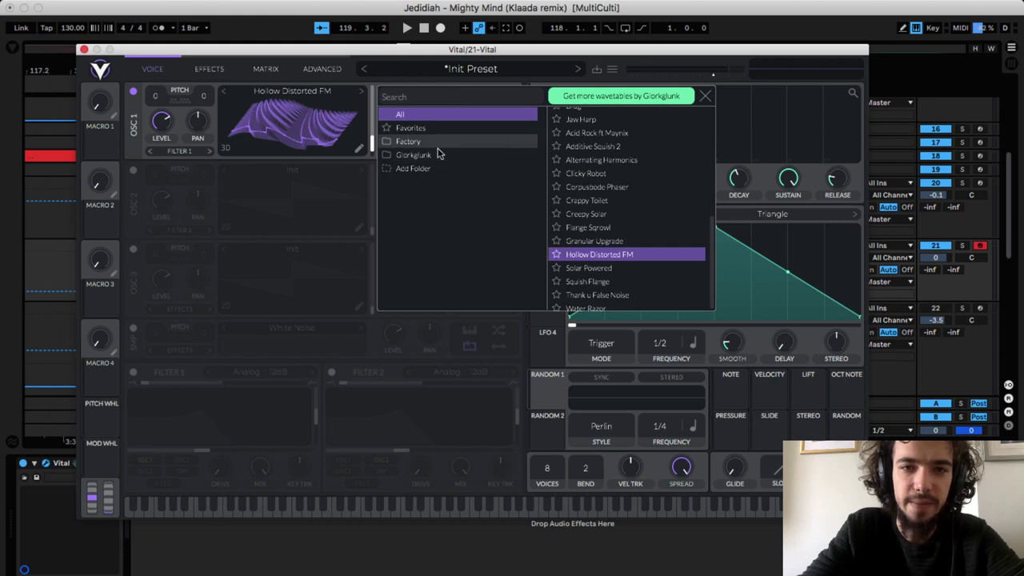
{"action": "left_click", "coordinate": [706, 97]}
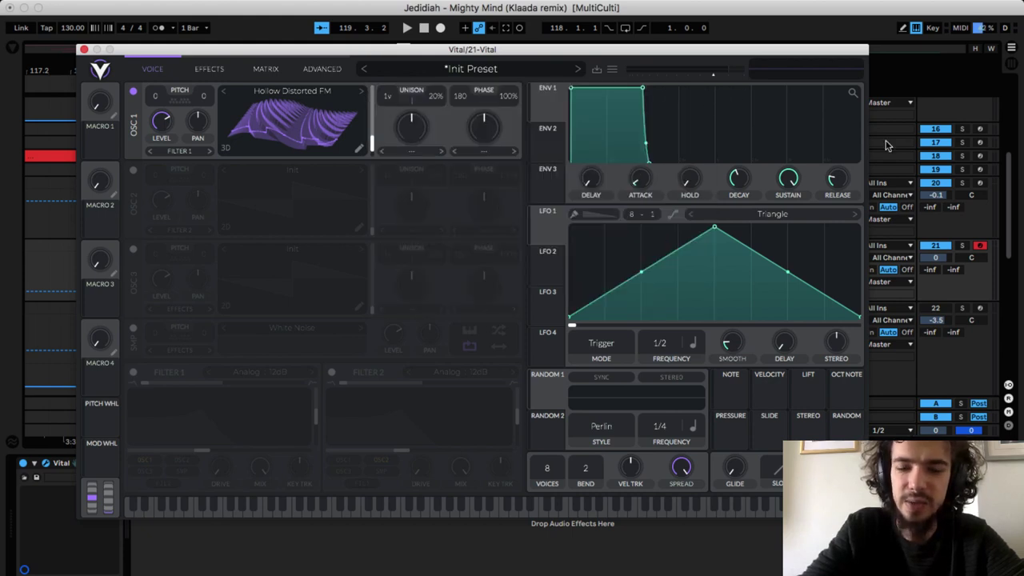
{"action": "key", "text": "f"}
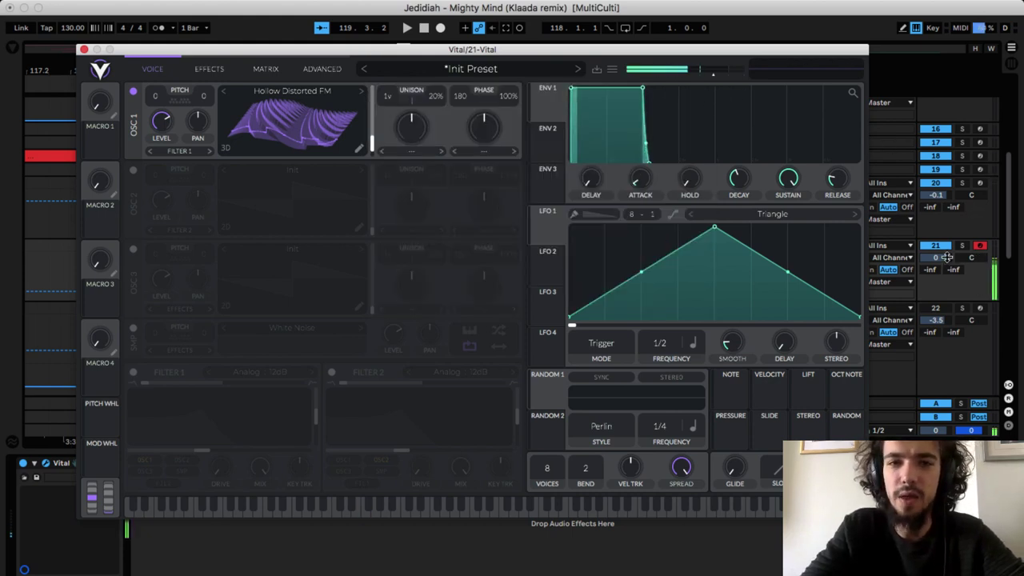
{"action": "key", "text": "f"}
{"action": "mouse_move", "coordinate": [372, 154]}
{"action": "left_mouse_down"}
{"action": "mouse_move", "coordinate": [367, 96]}
{"action": "mouse_move", "coordinate": [374, 142]}
{"action": "left_mouse_up"}
{"action": "key", "text": "f"}
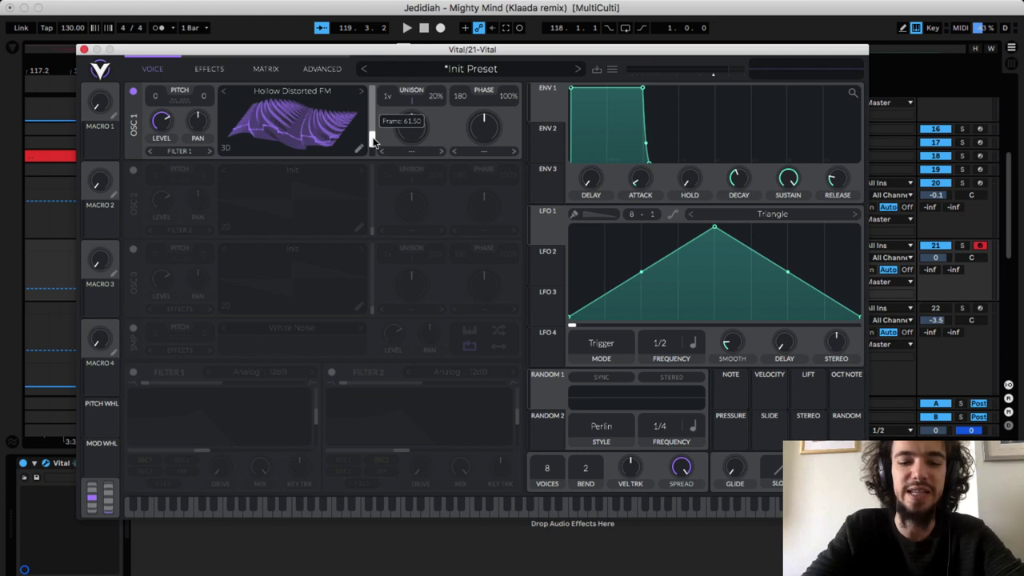
{"action": "mouse_move", "coordinate": [374, 142]}
{"action": "left_mouse_down"}
{"action": "mouse_move", "coordinate": [369, 101]}
{"action": "mouse_move", "coordinate": [372, 149]}
{"action": "left_mouse_up"}
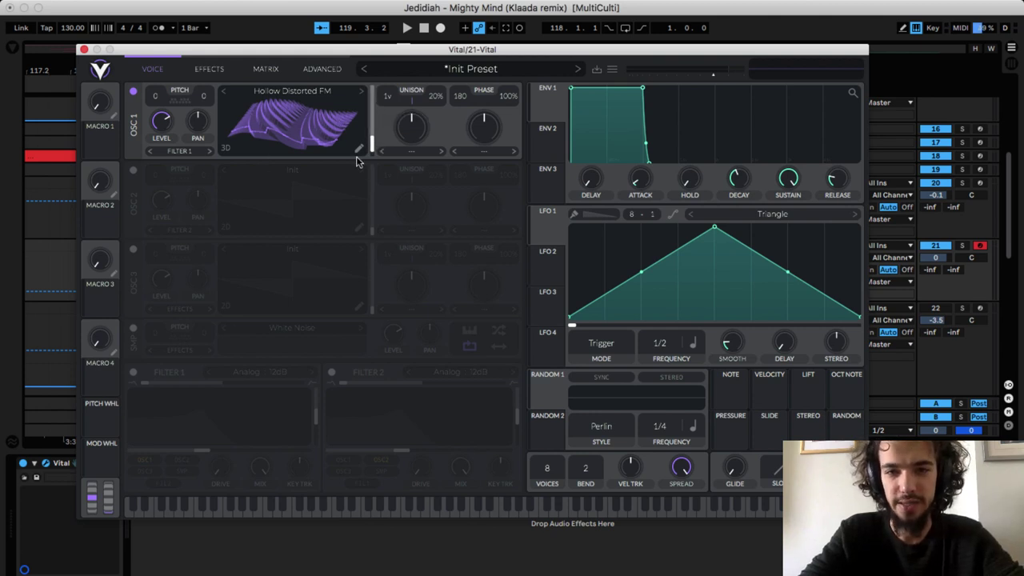
Step: Enable the Chorus in Vital's effects
{"action": "left_click", "coordinate": [209, 70]}
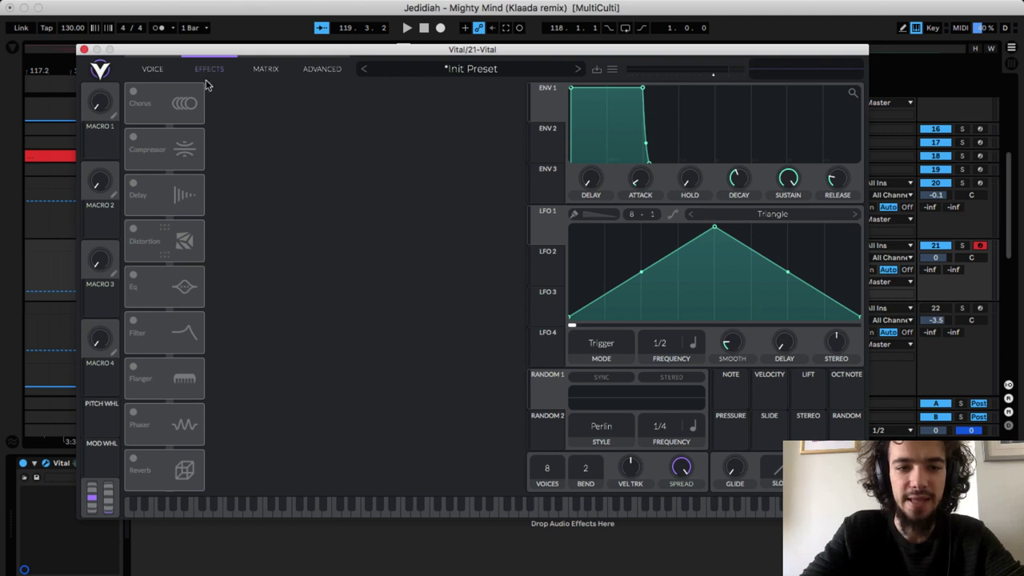
{"action": "left_click", "coordinate": [134, 412]}
{"action": "left_click", "coordinate": [133, 413]}
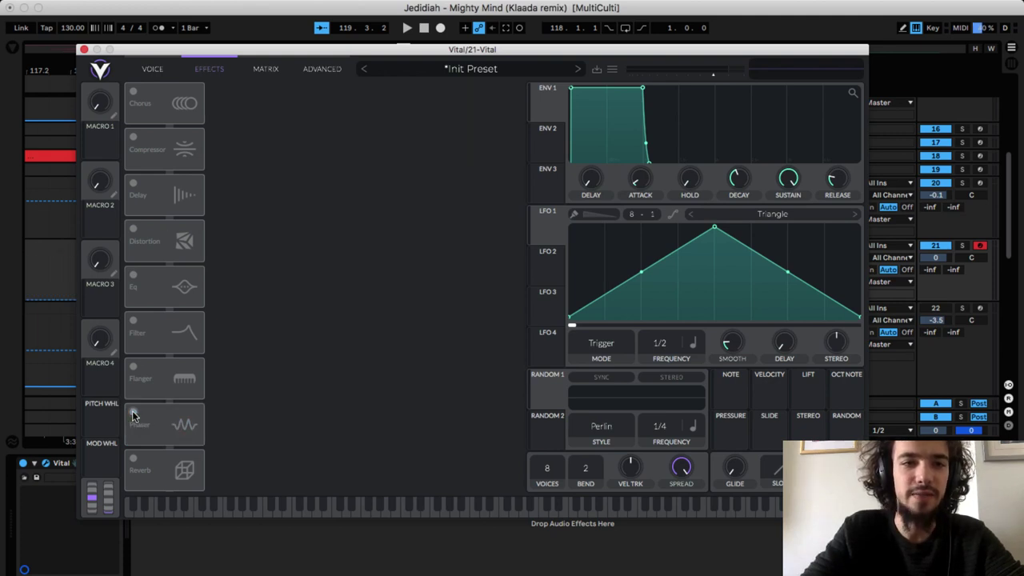
{"action": "left_click", "coordinate": [134, 93]}
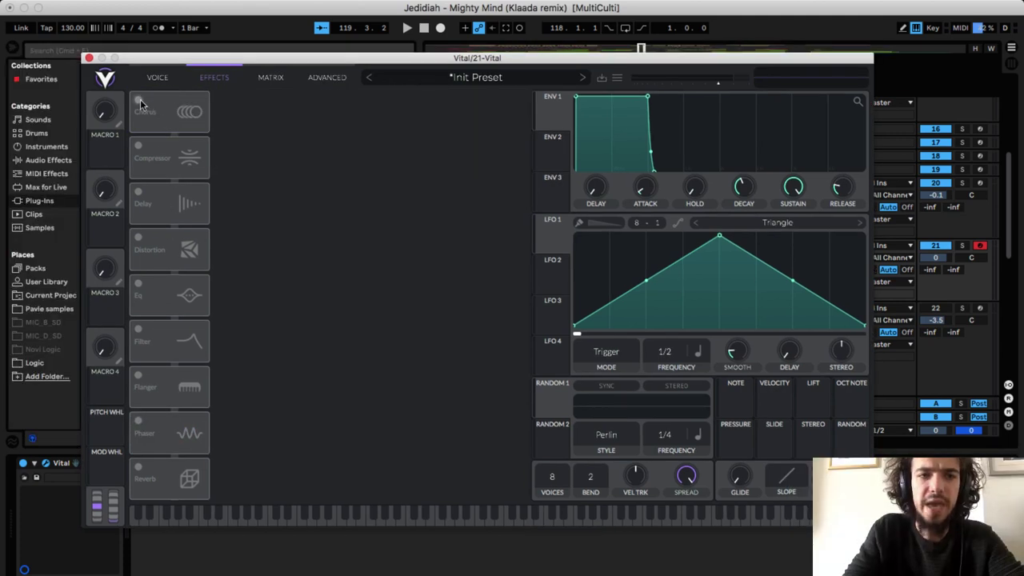
{"action": "left_click", "coordinate": [139, 101]}
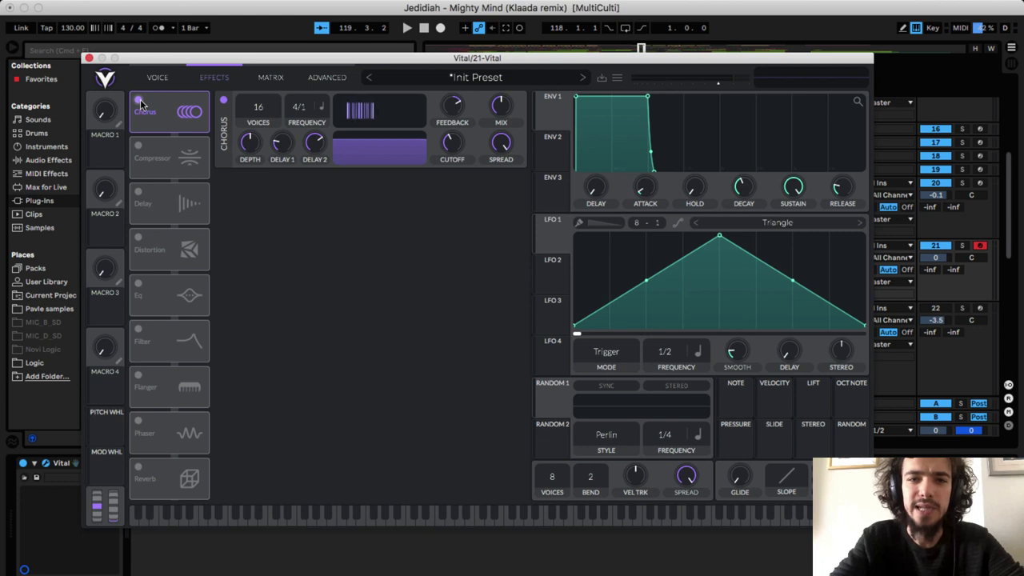
Step: Set the Chorus depth to 23.16% and Delay 2 to 10.10 ms, and raise the Chorus cutoff slightly
{"action": "left_click_drag", "start_coordinate": [248, 141], "coordinate": [250, 172]}
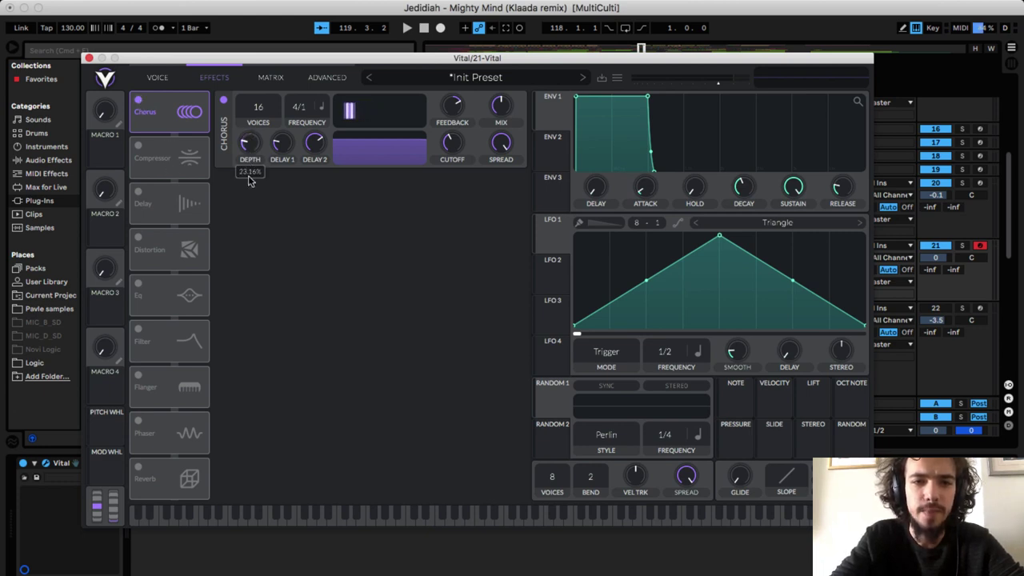
{"action": "left_click_drag", "start_coordinate": [281, 140], "coordinate": [320, 134]}
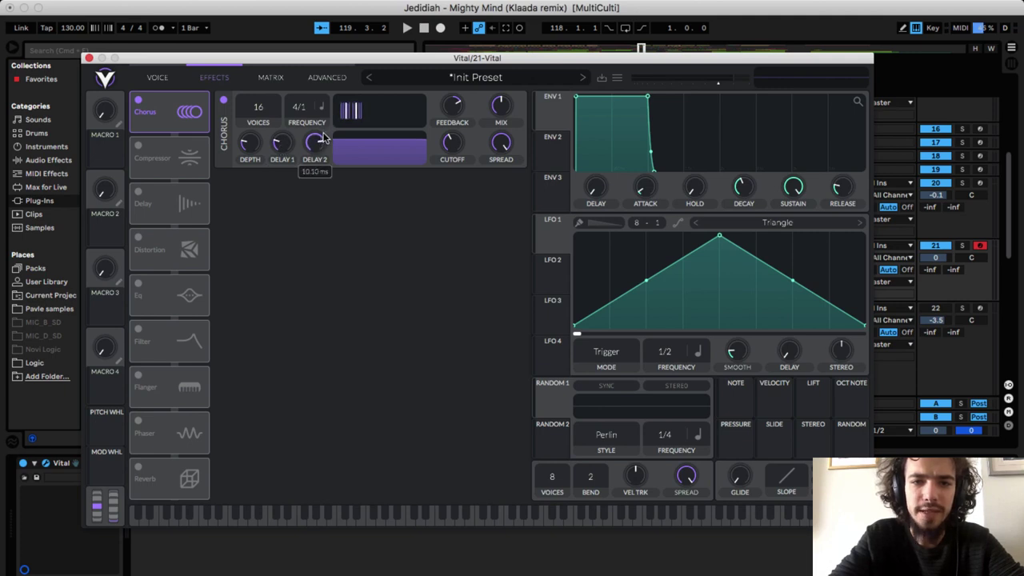
{"action": "mouse_move", "coordinate": [452, 144]}
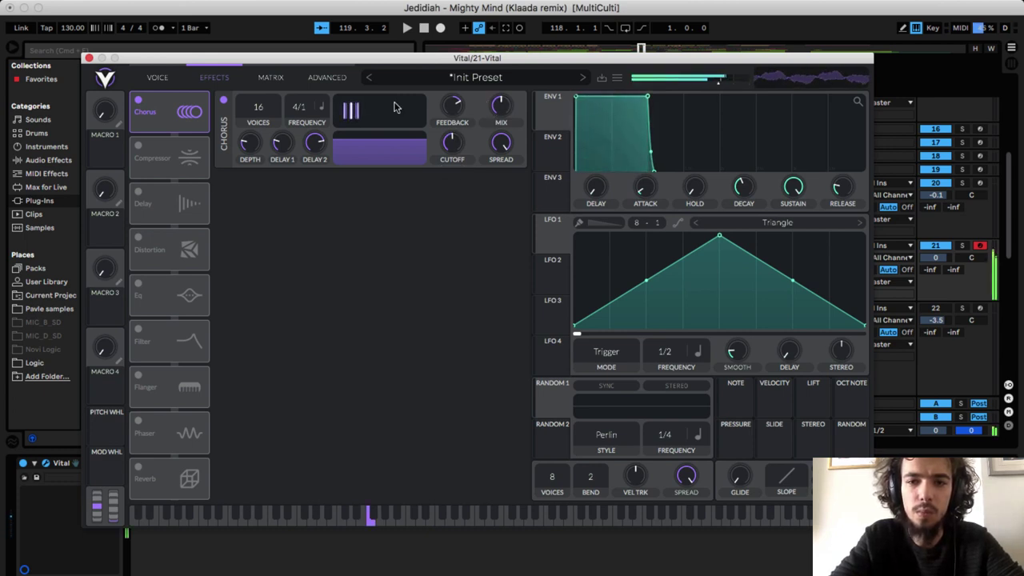
Step: Compare the Vital sound with the Chorus bypassed and enabled, leaving it enabled
{"action": "left_click", "coordinate": [138, 101]}
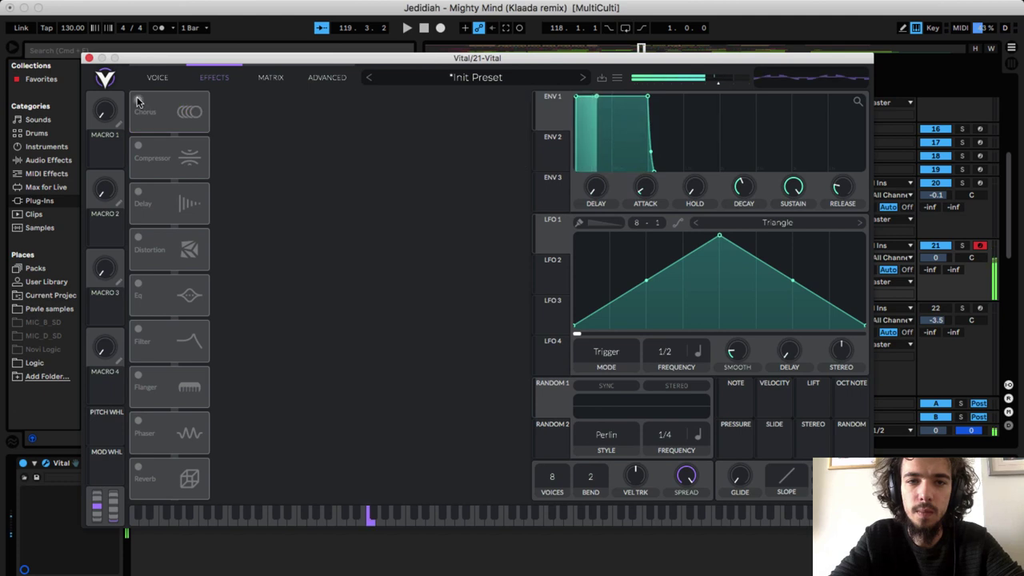
{"action": "left_click", "coordinate": [138, 101]}
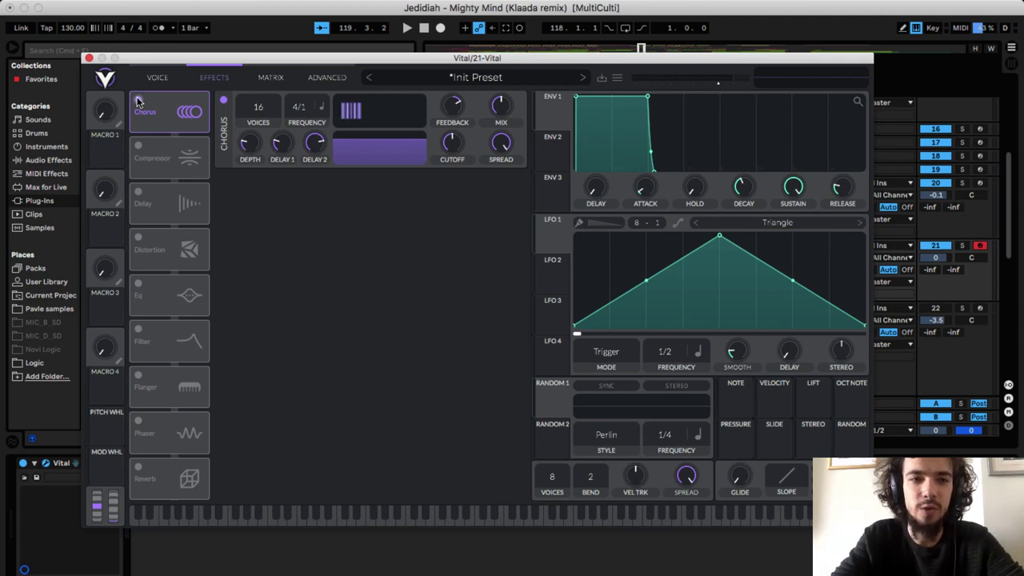
{"action": "left_click", "coordinate": [139, 101]}
{"action": "left_click", "coordinate": [138, 101]}
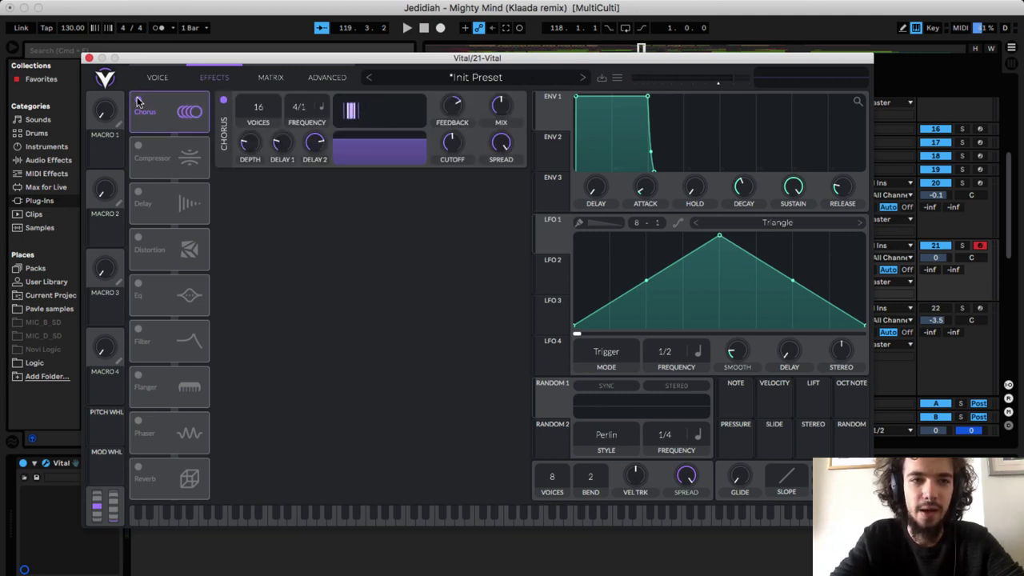
{"action": "left_click", "coordinate": [139, 100]}
{"action": "left_click", "coordinate": [138, 100]}
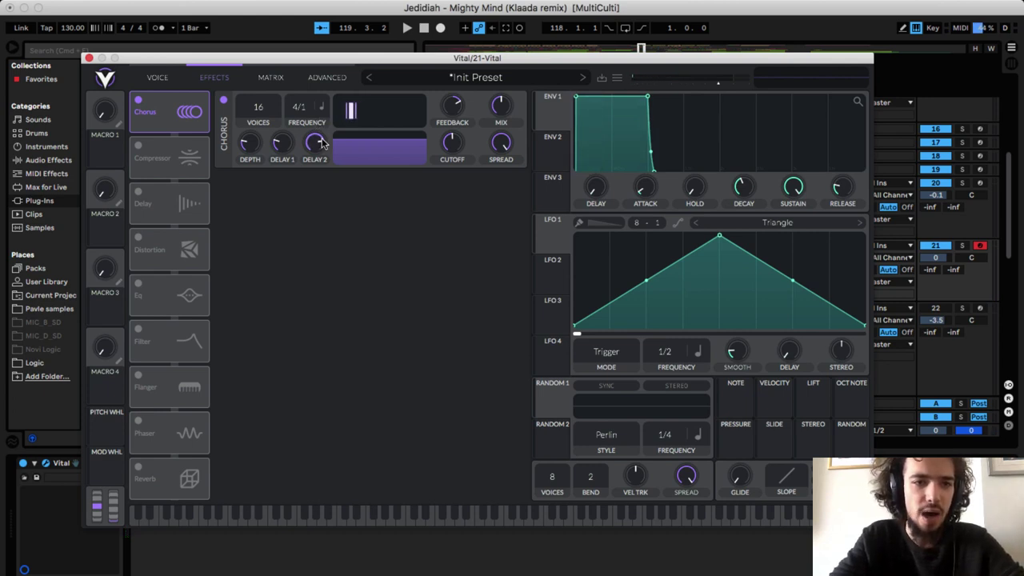
Step: Enable Vital's Filter effect in Analog 12dB mode and raise its cutoff
{"action": "left_click", "coordinate": [138, 330]}
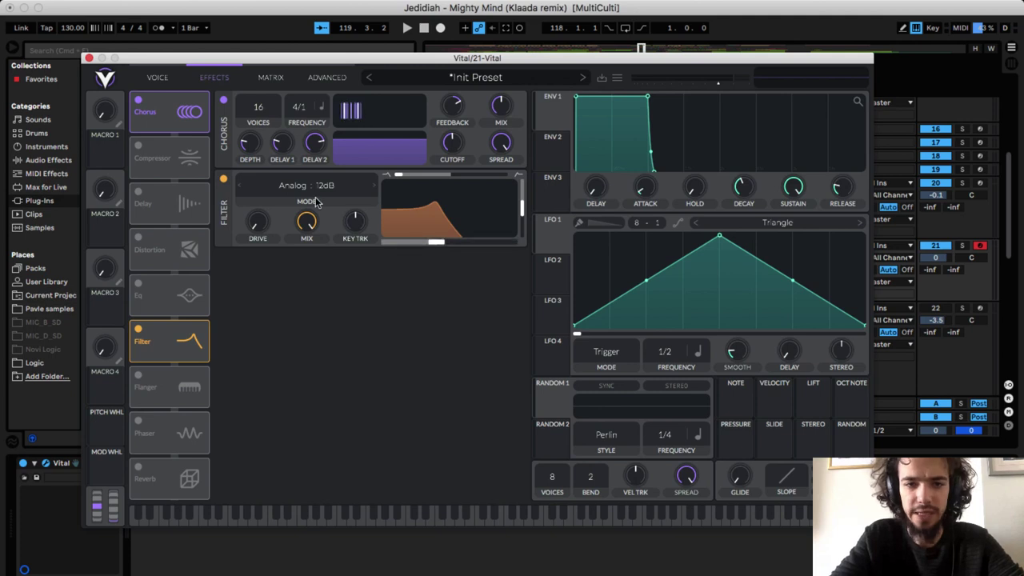
{"action": "left_click_drag", "start_coordinate": [437, 242], "coordinate": [470, 254]}
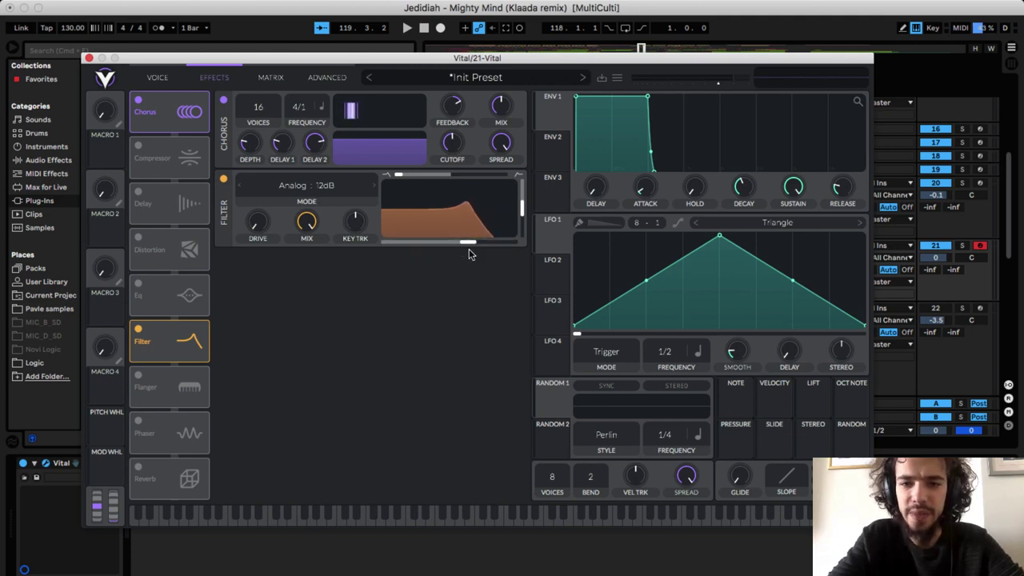
Step: Reshape LFO 1 by adding a point at full height before the peak and curving the initial rise
{"action": "double_click", "coordinate": [637, 284]}
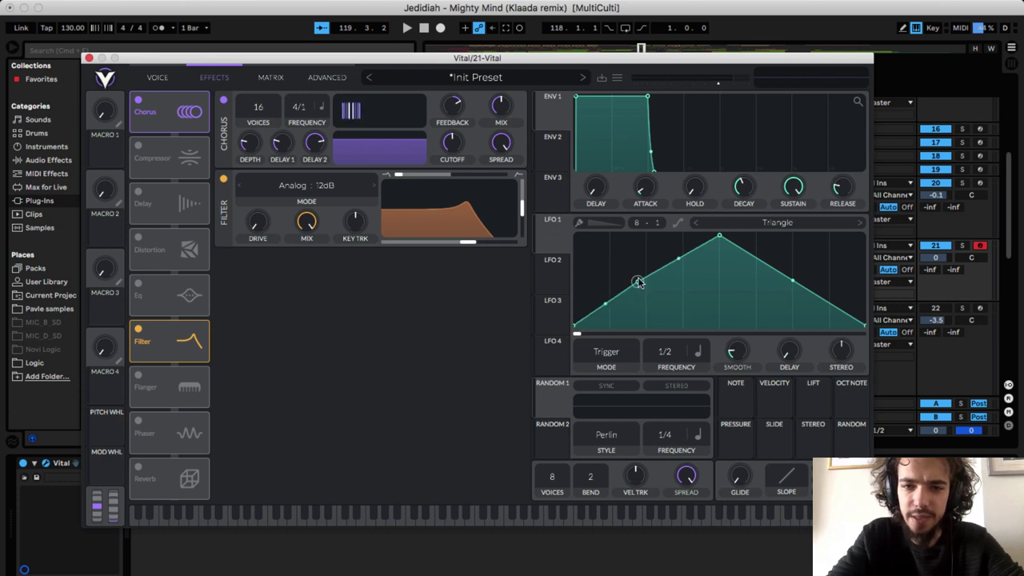
{"action": "left_click_drag", "start_coordinate": [638, 283], "coordinate": [647, 235]}
{"action": "left_click_drag", "start_coordinate": [609, 280], "coordinate": [618, 301]}
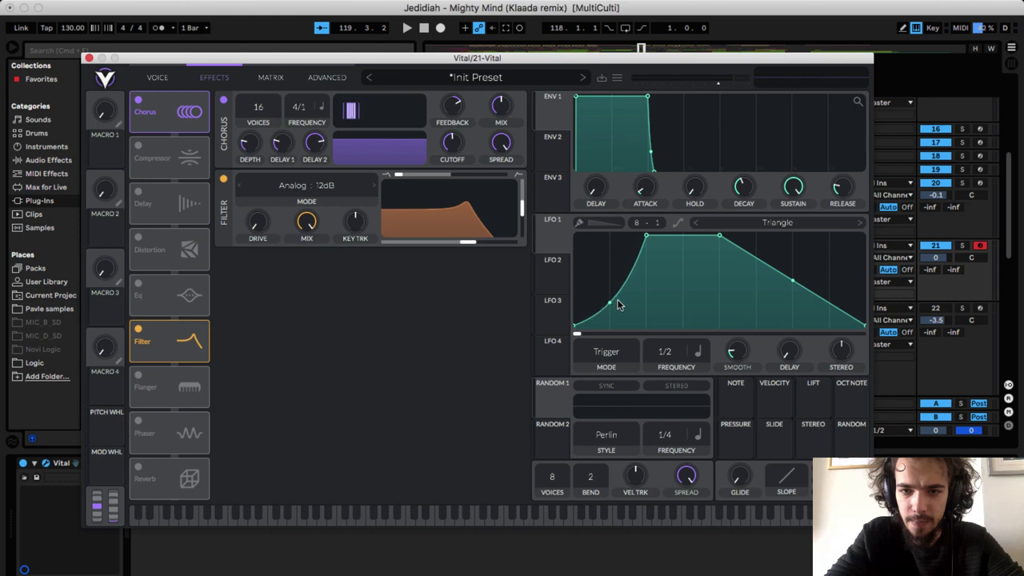
Step: Assign LFO 1 to the Filter effect's cutoff and adjust the modulation amount while auditioning notes
{"action": "left_click_drag", "start_coordinate": [557, 237], "coordinate": [449, 221]}
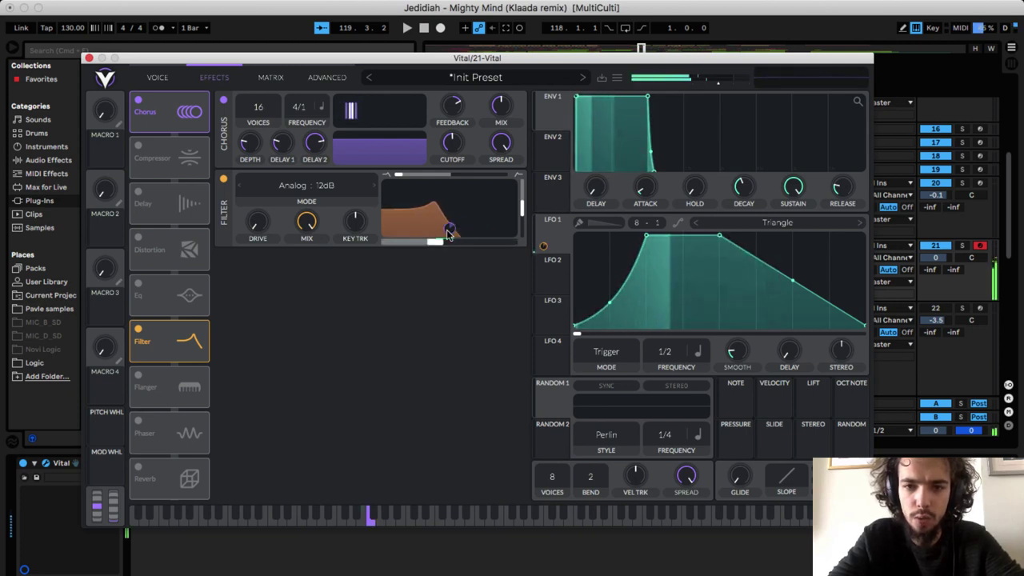
{"action": "left_click_drag", "start_coordinate": [449, 231], "coordinate": [450, 212]}
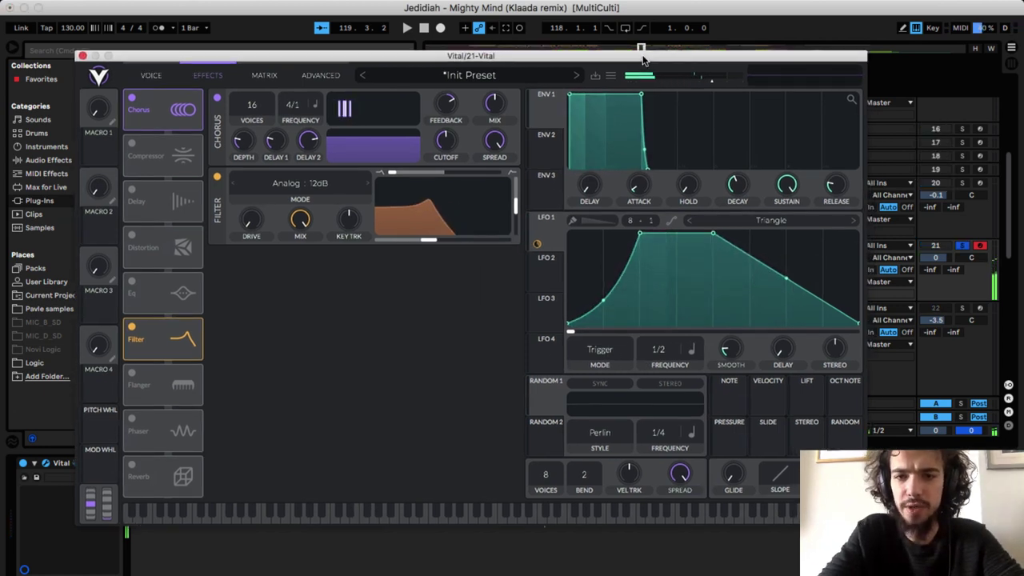
{"action": "left_click", "coordinate": [548, 226]}
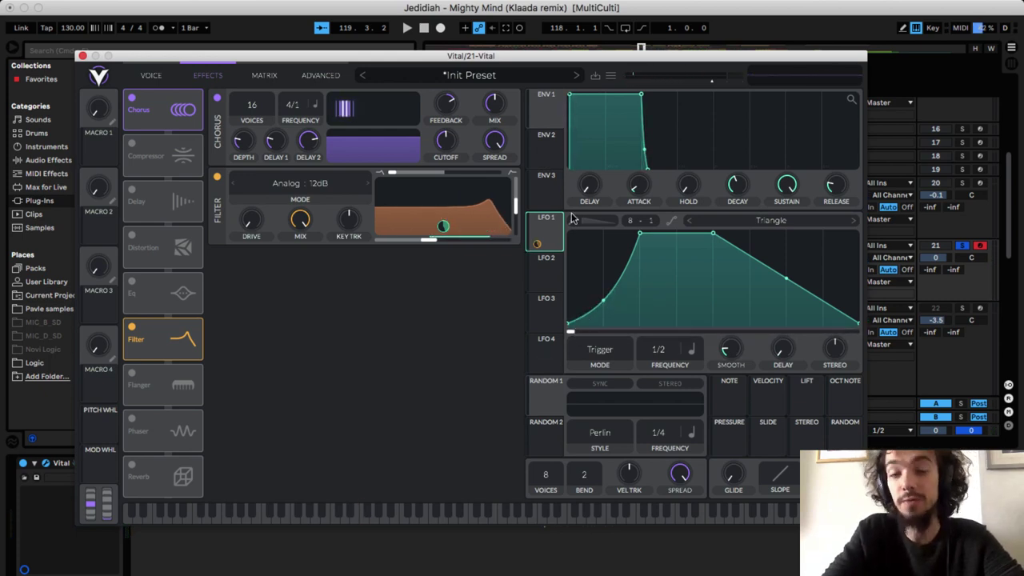
Step: Reshape LFO 1 into two peaks by adding a near-zero valley between the upper points and shifting the second peak later
{"action": "double_click", "coordinate": [678, 238]}
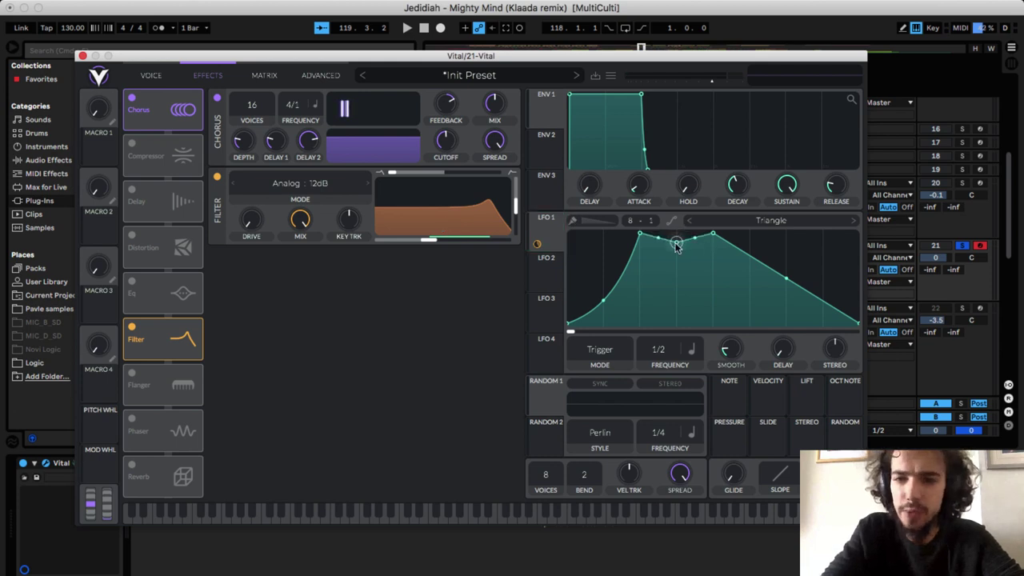
{"action": "left_click_drag", "start_coordinate": [679, 238], "coordinate": [678, 320]}
{"action": "left_click_drag", "start_coordinate": [713, 233], "coordinate": [739, 235]}
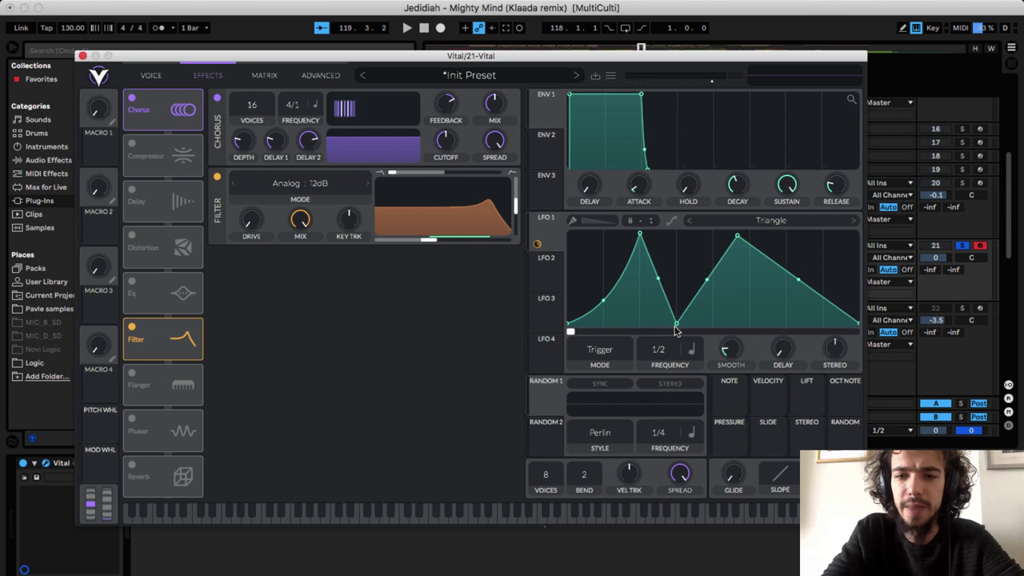
Step: Assign LFO 2 to the Filter effect's cutoff and set the LFO 2 mode to Sync
{"action": "left_click", "coordinate": [550, 269]}
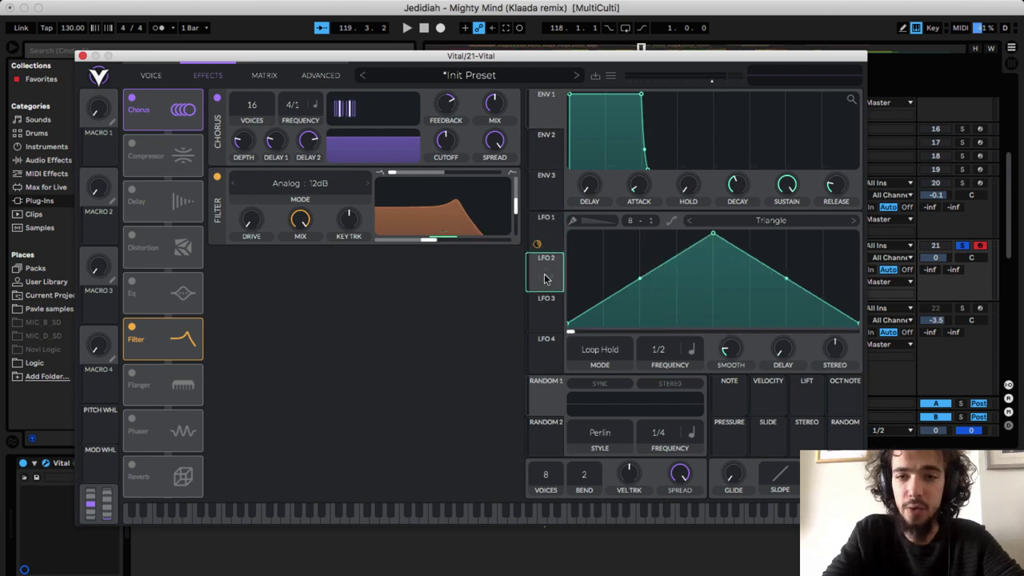
{"action": "left_click_drag", "start_coordinate": [545, 274], "coordinate": [429, 227]}
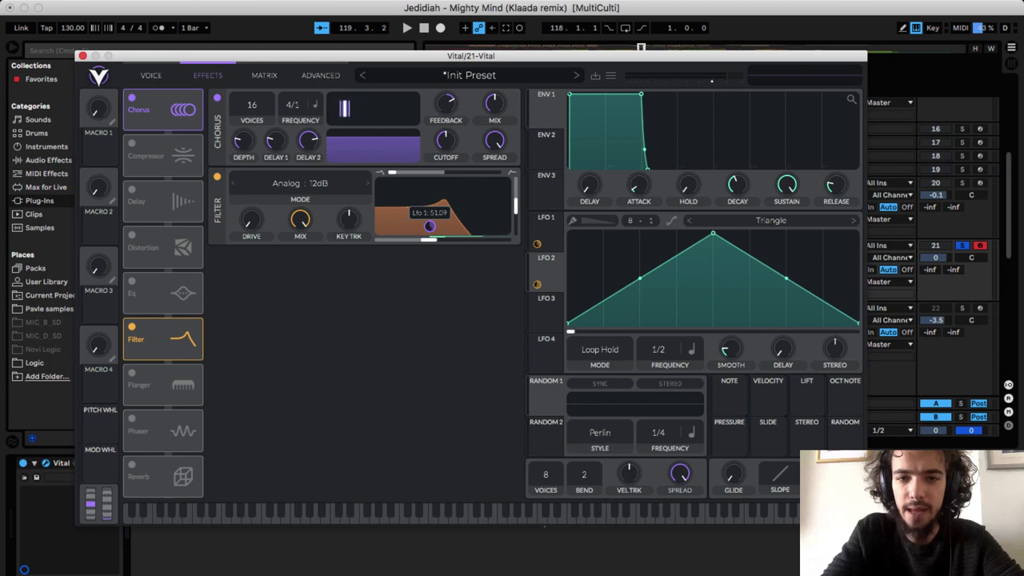
{"action": "left_click", "coordinate": [601, 350]}
{"action": "left_click", "coordinate": [588, 391]}
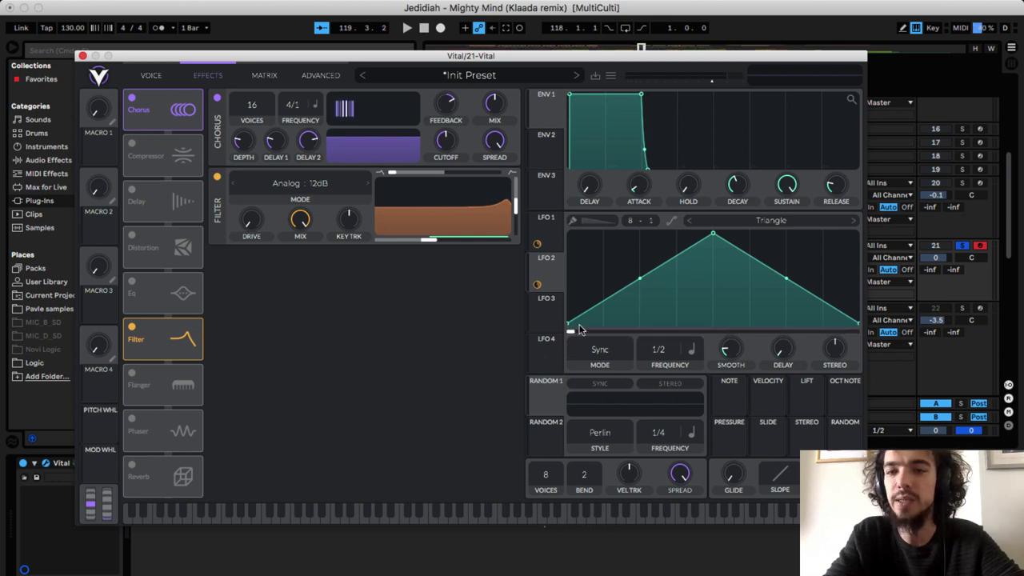
Step: Reshape LFO 2 with a low dip between two peaks, a short full-height plateau and a curved final descent
{"action": "double_click", "coordinate": [661, 267]}
{"action": "left_click_drag", "start_coordinate": [661, 267], "coordinate": [669, 311]}
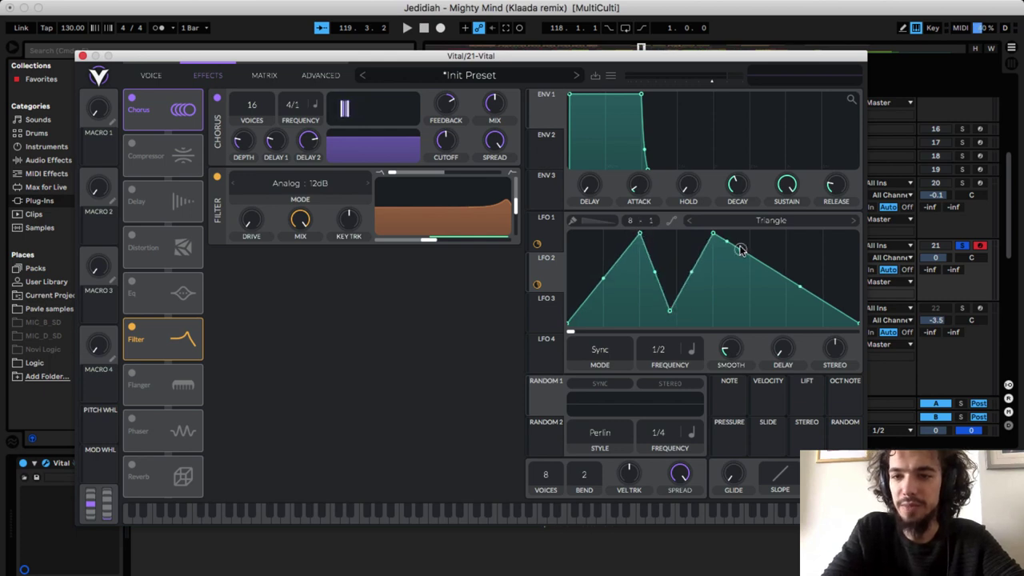
{"action": "left_click_drag", "start_coordinate": [741, 254], "coordinate": [746, 220]}
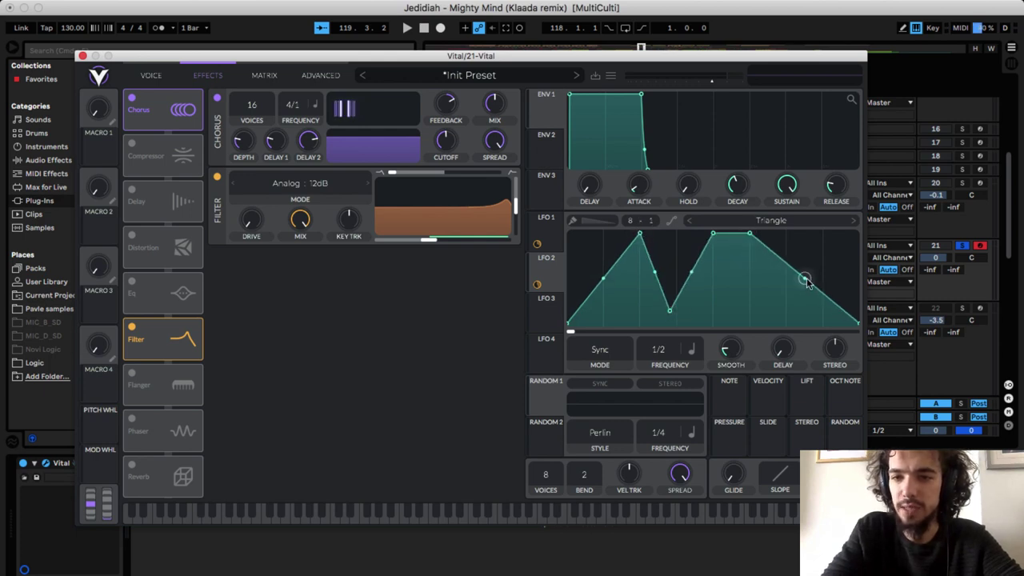
{"action": "left_click_drag", "start_coordinate": [805, 279], "coordinate": [798, 300]}
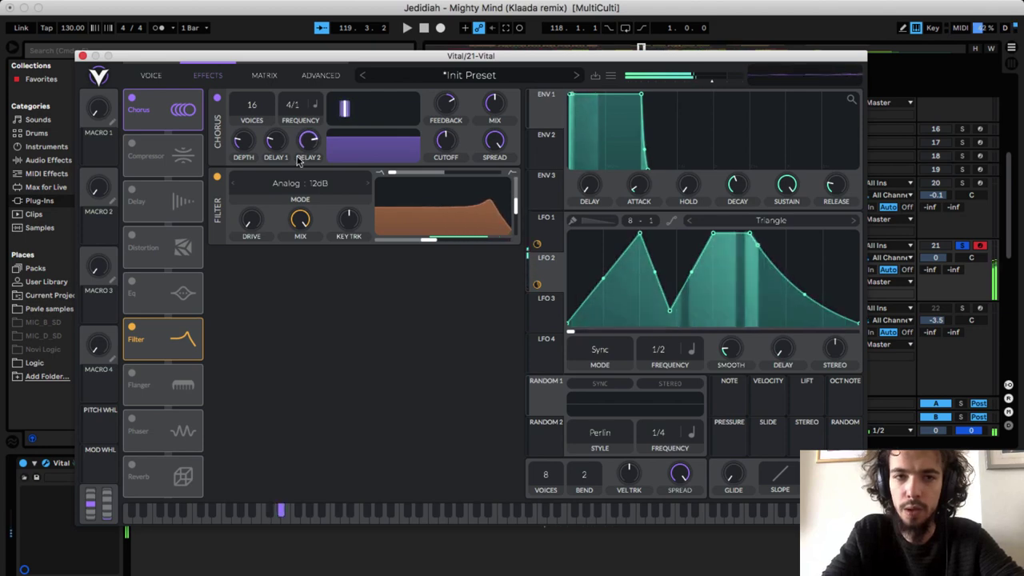
Step: Close the track 21 Vital window and examine the effects and LFO settings of the Vital on track 20
{"action": "left_click", "coordinate": [83, 58]}
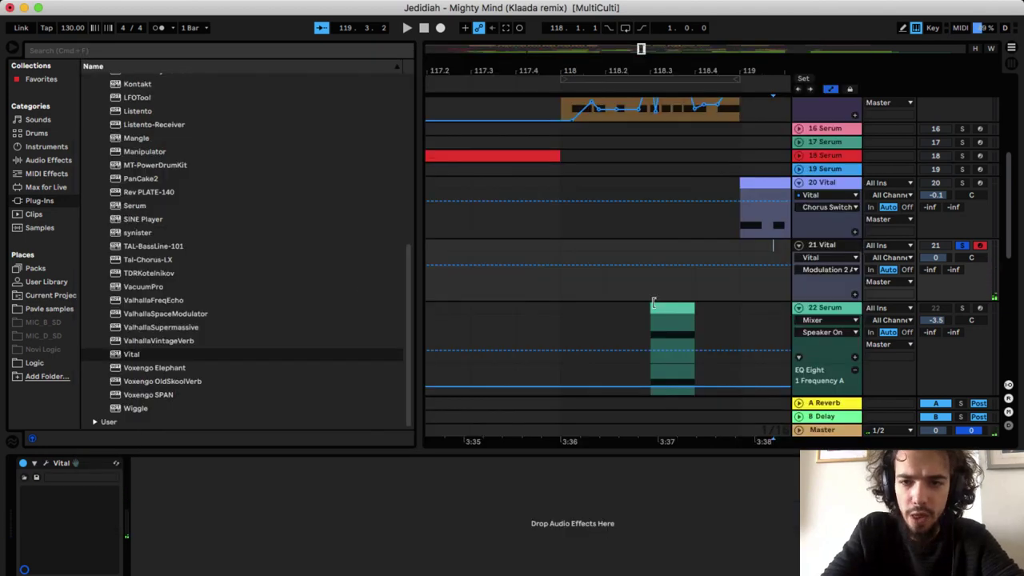
{"action": "scroll", "coordinate": [653, 302], "scroll_direction": "right", "scroll_amount": 5}
{"action": "scroll", "coordinate": [652, 303], "scroll_direction": "up", "scroll_amount": 1}
{"action": "left_click", "coordinate": [616, 204]}
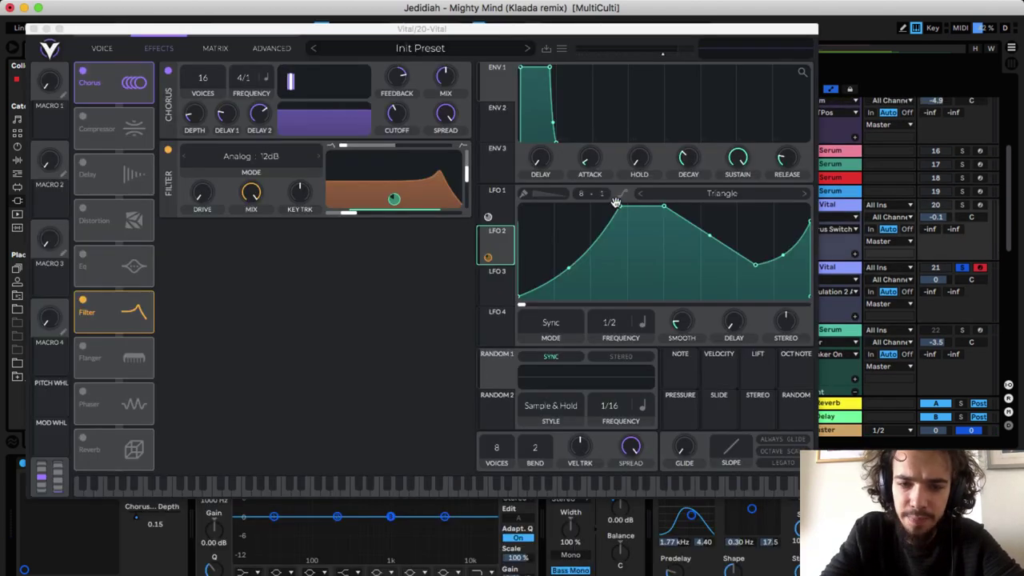
{"action": "left_click", "coordinate": [33, 29]}
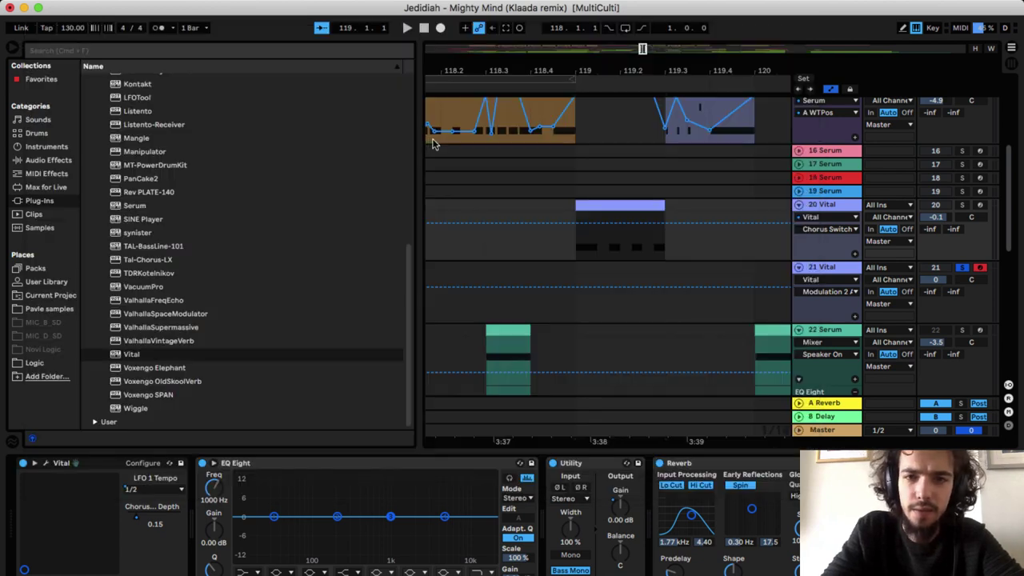
Step: Move the MIDI clip at bar 119 from track 20 Vital to track 21 Vital and audition it
{"action": "left_click_drag", "start_coordinate": [634, 210], "coordinate": [635, 272]}
{"action": "key", "text": "space"}
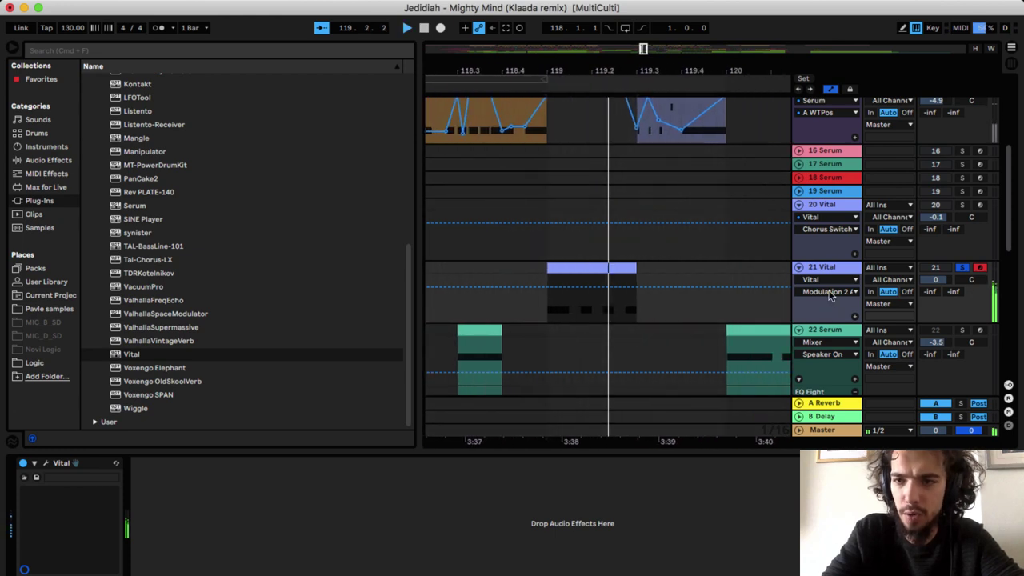
{"action": "scroll", "coordinate": [760, 245], "scroll_direction": "up", "scroll_amount": 1}
{"action": "scroll", "coordinate": [759, 245], "scroll_direction": "left", "scroll_amount": 2}
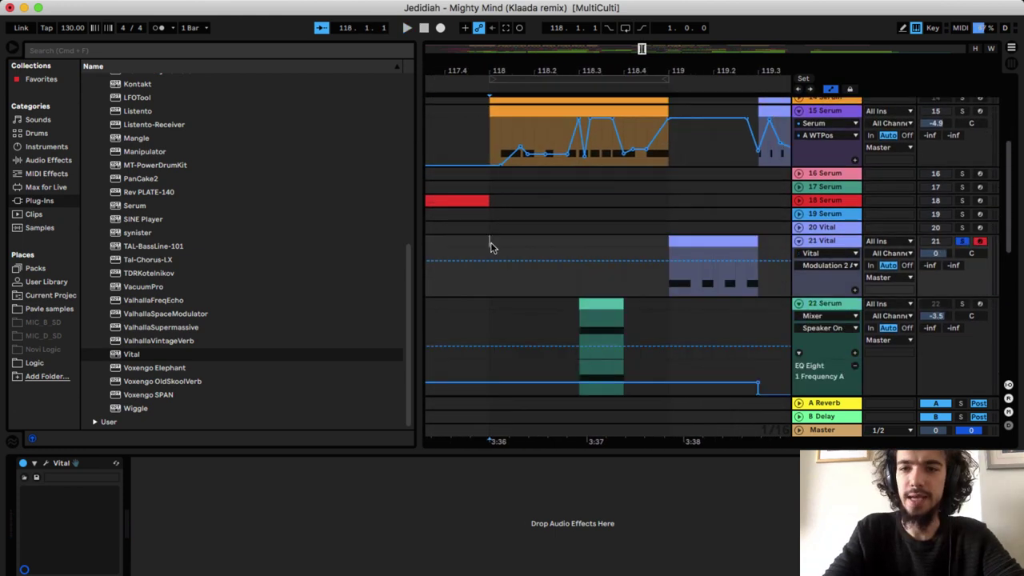
Step: Hide the browser and device view, unsolo track 21, and play the Vital bass with the full mix
{"action": "scroll", "coordinate": [491, 247], "scroll_direction": "right", "scroll_amount": 1}
{"action": "left_click", "coordinate": [12, 48]}
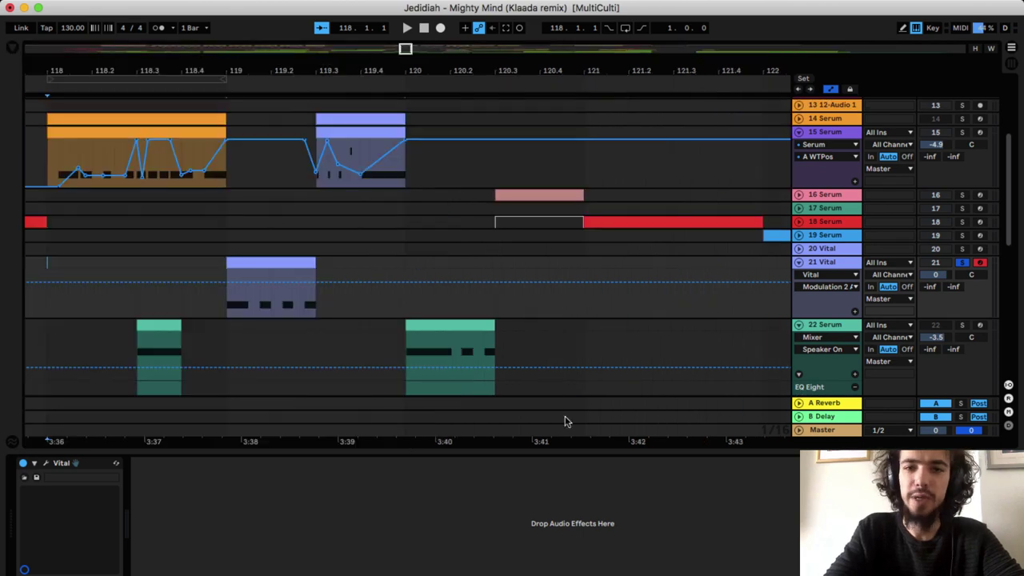
{"action": "left_click", "coordinate": [1011, 570]}
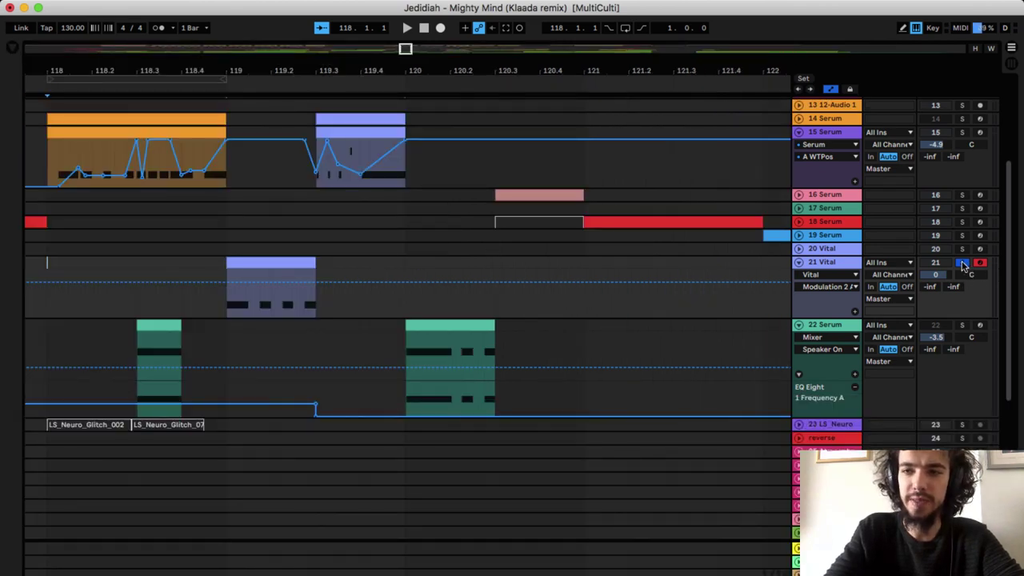
{"action": "left_click", "coordinate": [963, 266]}
{"action": "scroll", "coordinate": [964, 267], "scroll_direction": "up", "scroll_amount": 2}
{"action": "key", "text": "space"}
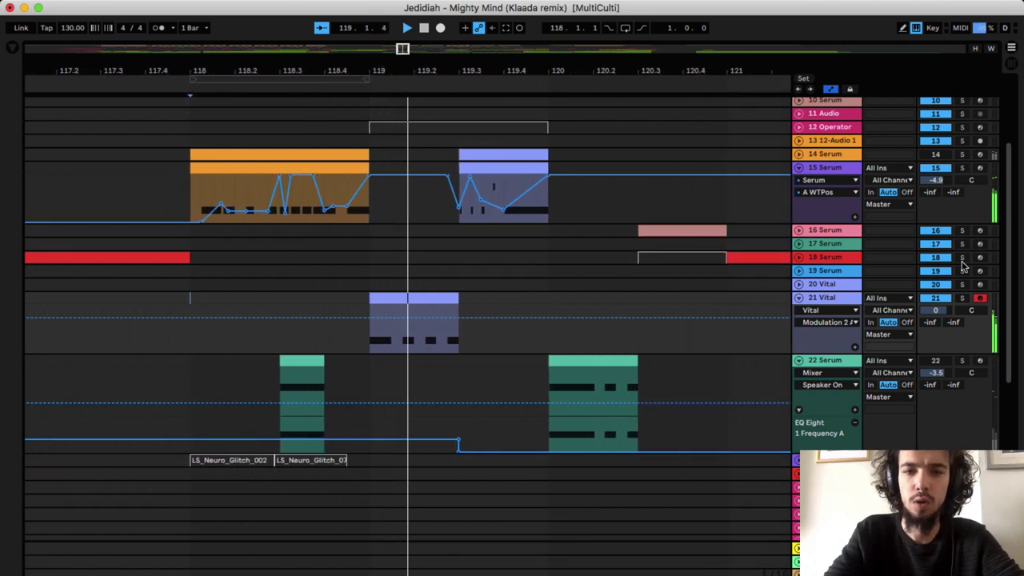
{"action": "key", "text": "space"}
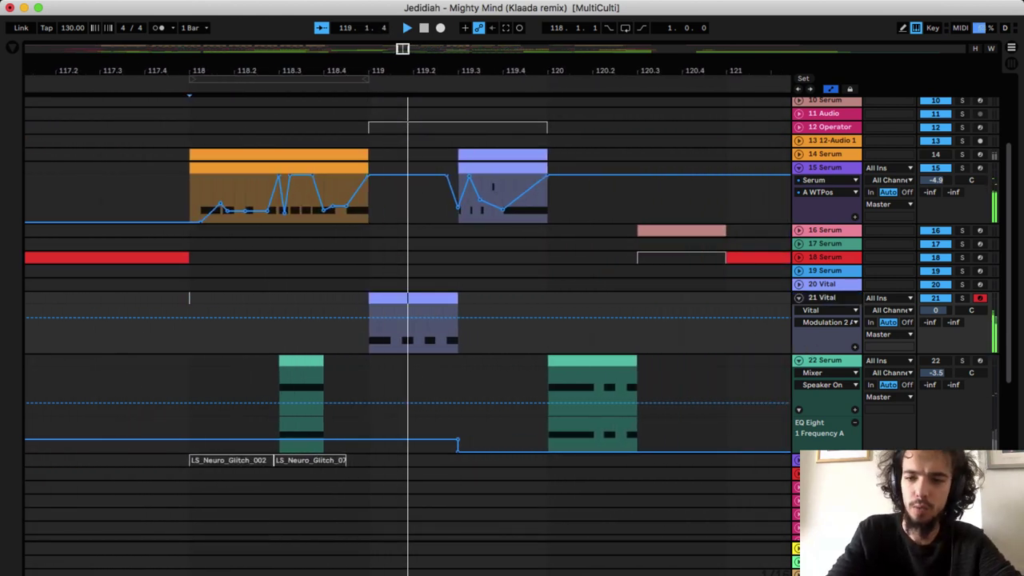
Step: Add an EQ Eight after Vital on track 21
{"action": "key", "text": "super+alt+l"}
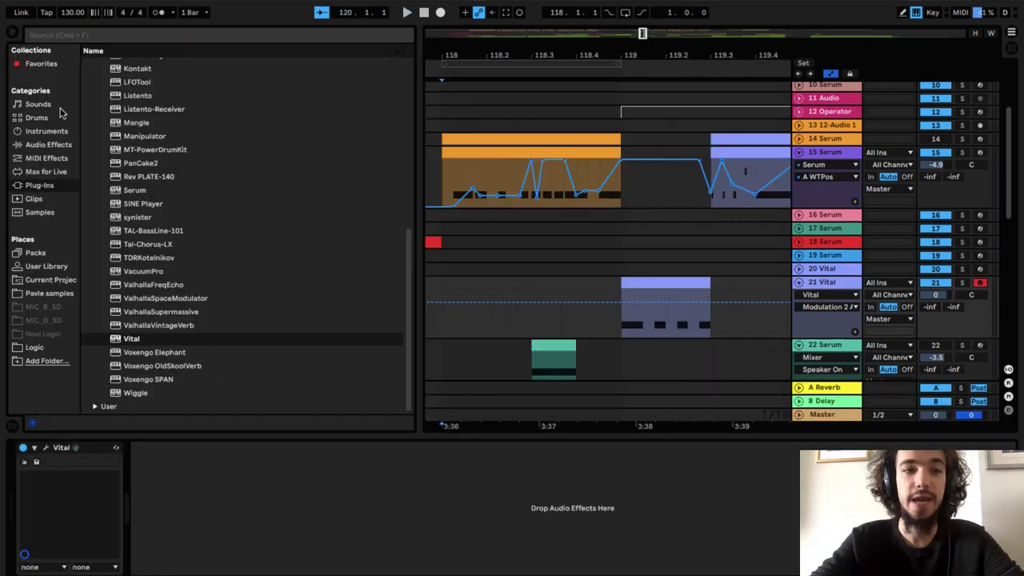
{"action": "left_click", "coordinate": [48, 145]}
{"action": "scroll", "coordinate": [155, 223], "scroll_direction": "up", "scroll_amount": 5}
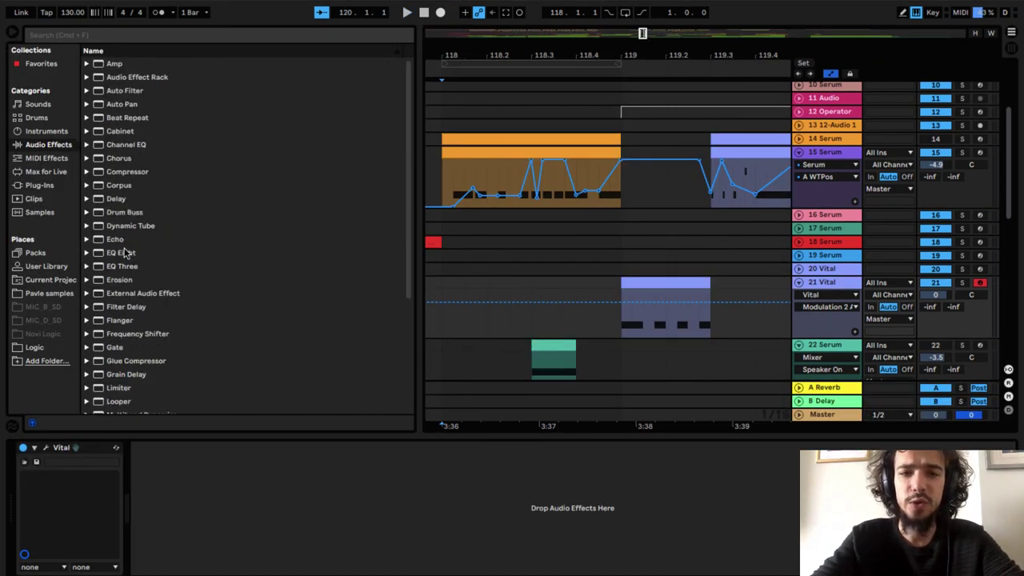
{"action": "left_click", "coordinate": [125, 253]}
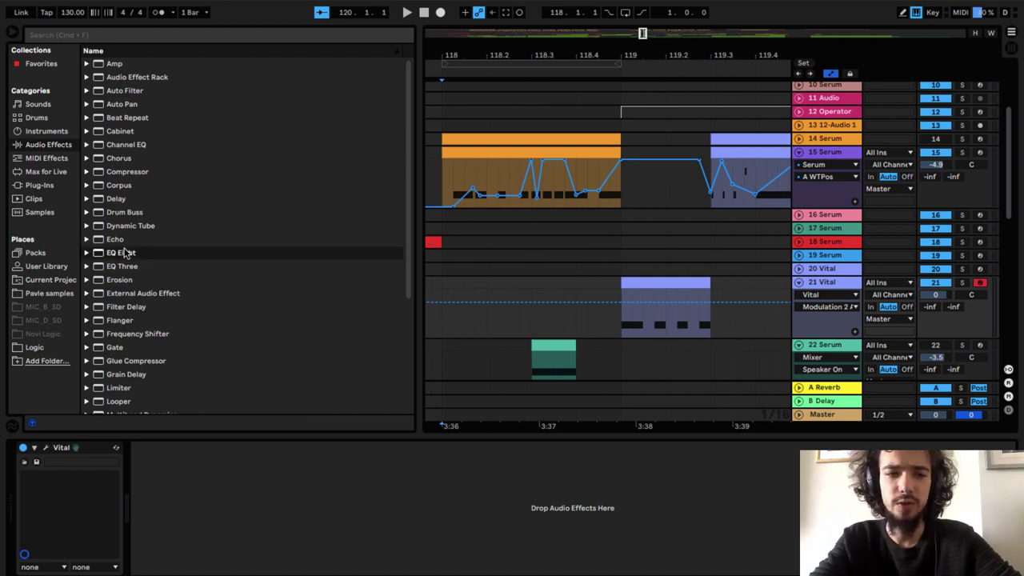
{"action": "left_click_drag", "start_coordinate": [635, 327], "coordinate": [637, 331]}
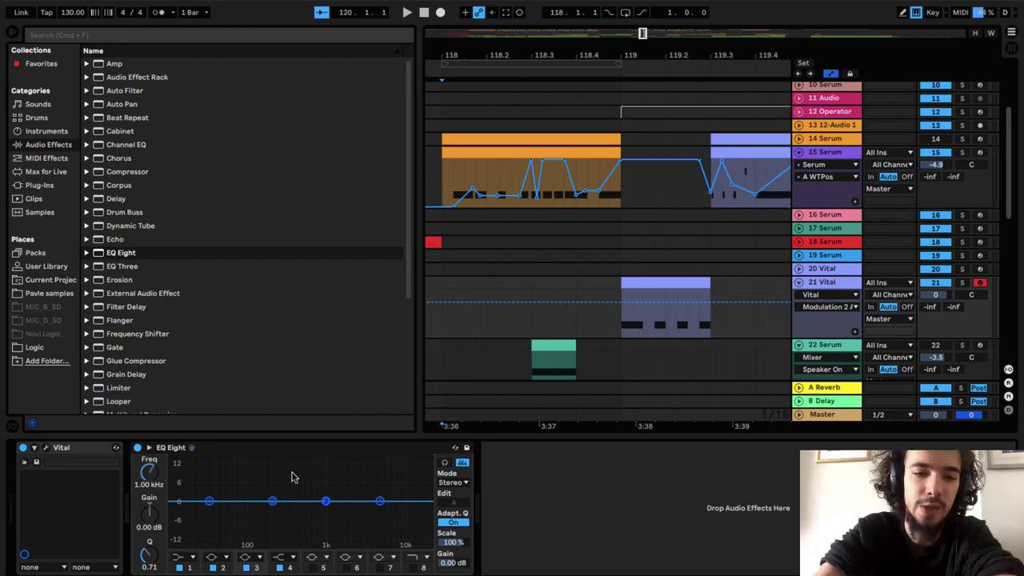
Step: Set EQ Eight band 1 to a low cut at 30 Hz and boost band 2 by 5.08 dB at 66.7 Hz
{"action": "left_click", "coordinate": [190, 558]}
{"action": "left_click", "coordinate": [183, 470]}
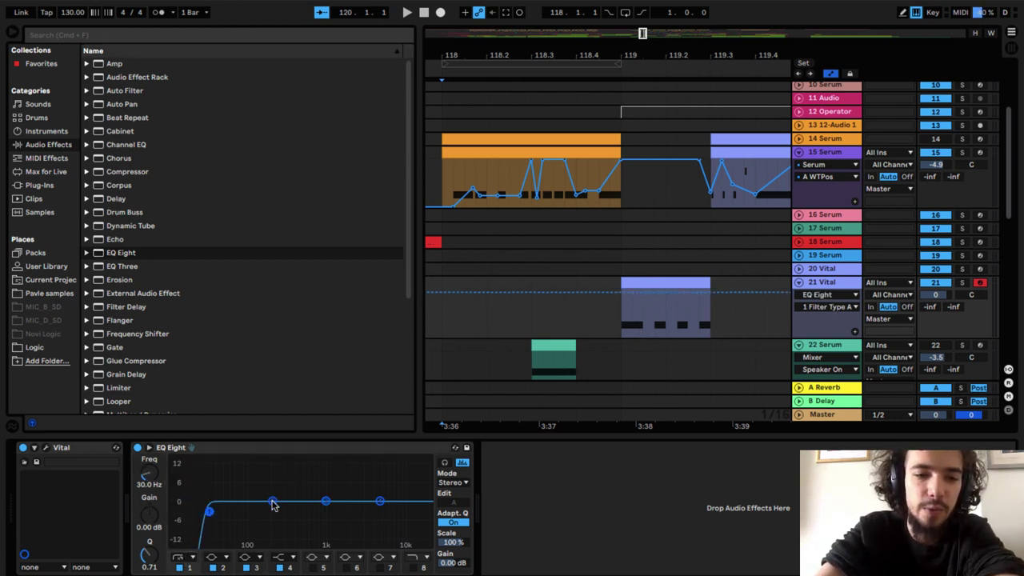
{"action": "left_click_drag", "start_coordinate": [272, 504], "coordinate": [235, 486]}
Step: Add a Utility after EQ Eight on track 21, enable Bass Mono, and hide the browser
{"action": "scroll", "coordinate": [177, 318], "scroll_direction": "down", "scroll_amount": 5}
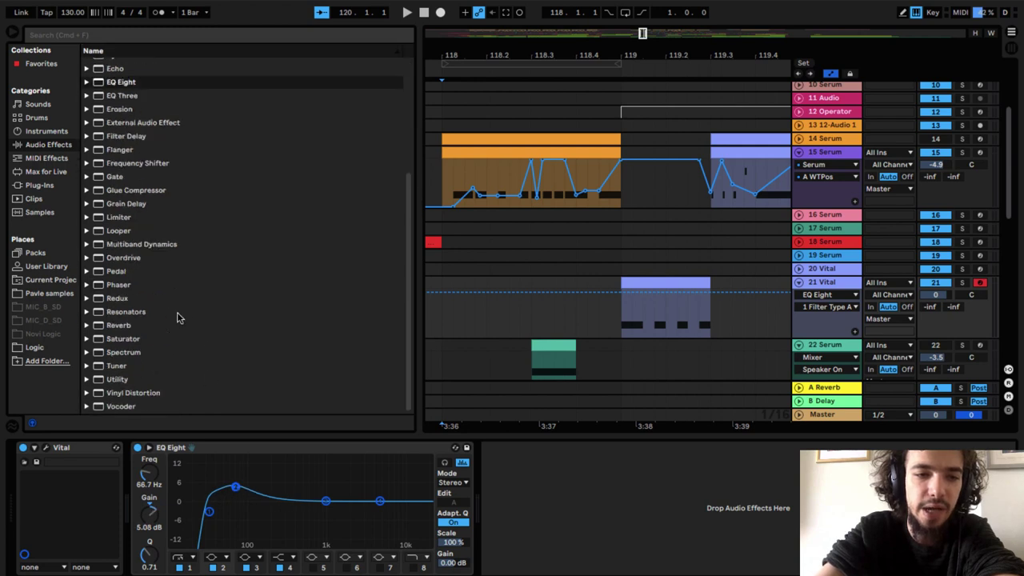
{"action": "left_click", "coordinate": [118, 379]}
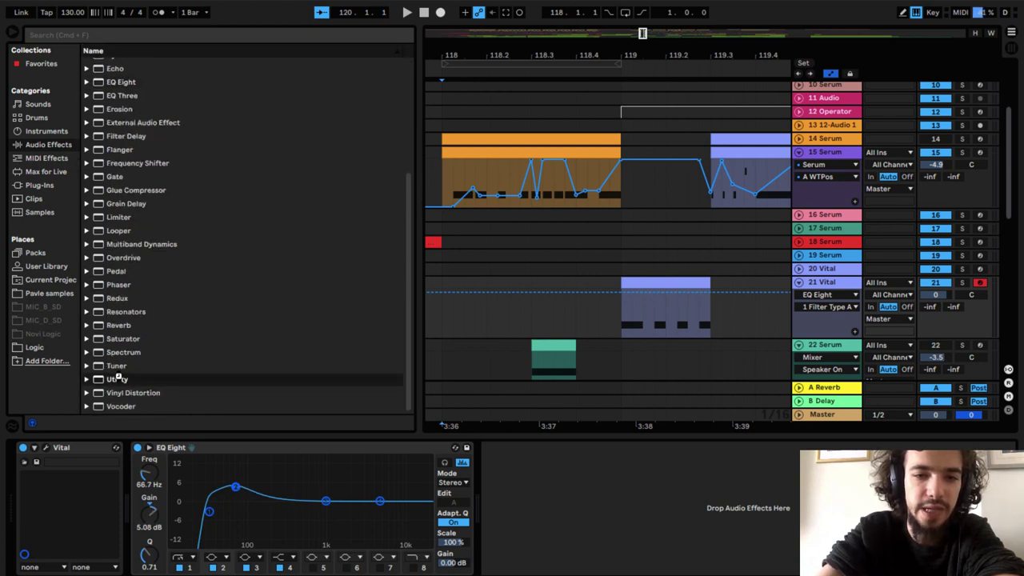
{"action": "left_click_drag", "start_coordinate": [117, 378], "coordinate": [498, 538]}
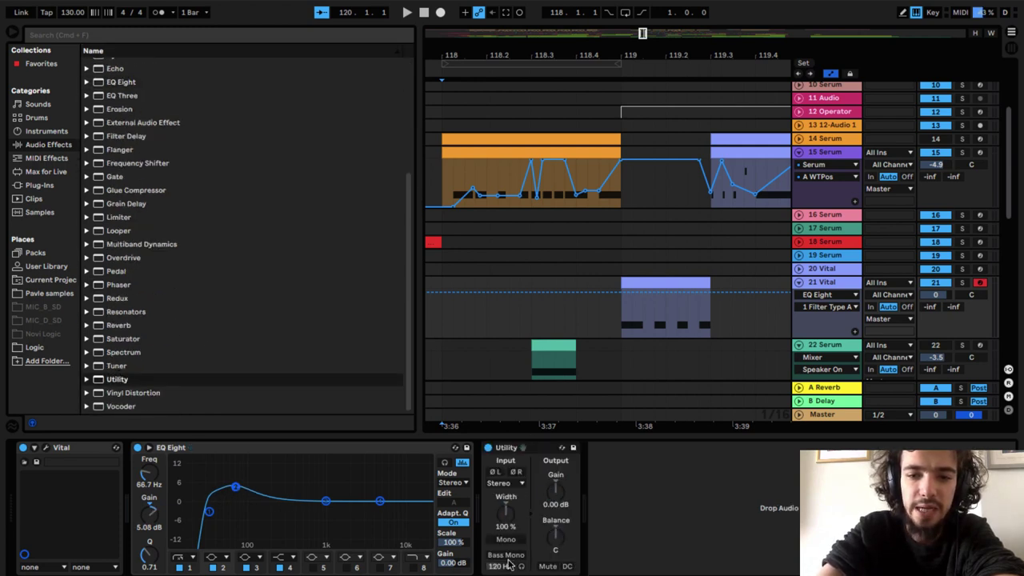
{"action": "left_click", "coordinate": [506, 556]}
{"action": "left_click", "coordinate": [12, 35]}
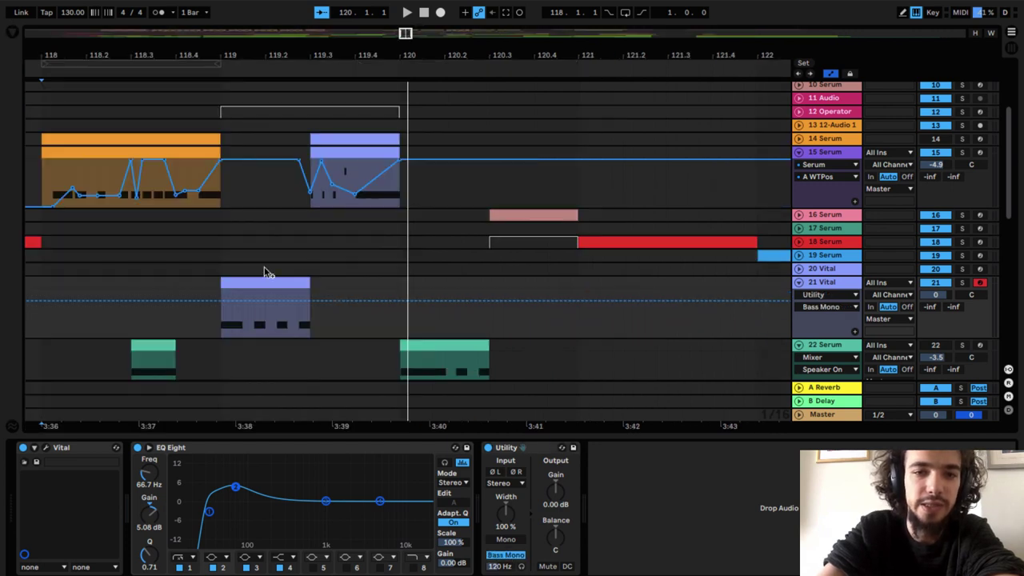
Step: Reduce EQ Eight's band 2 boost to 3.10 dB at 63.9 Hz while playing the clip at bar 119
{"action": "key", "text": "space"}
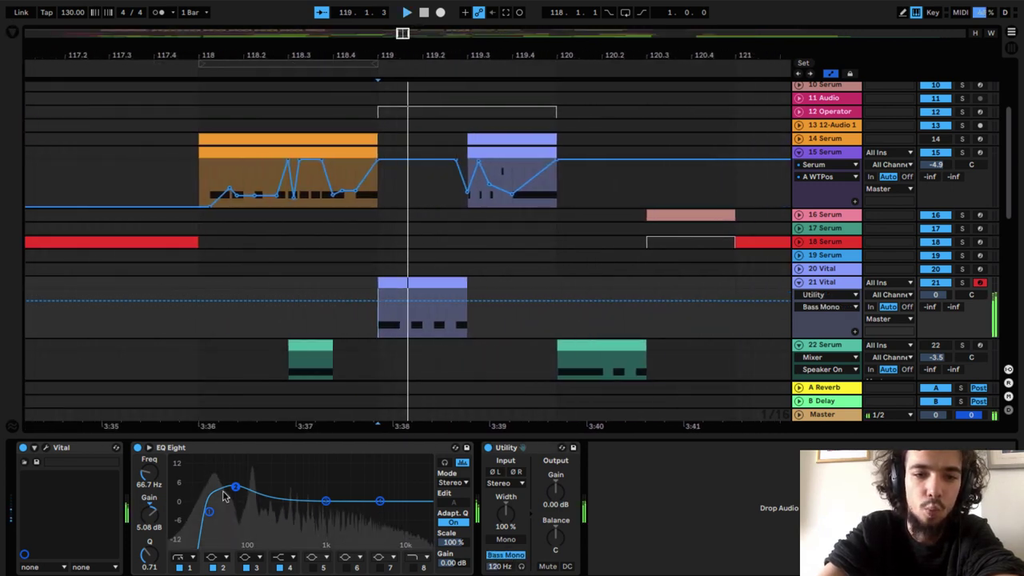
{"action": "mouse_move", "coordinate": [236, 487]}
{"action": "left_mouse_down"}
{"action": "mouse_move", "coordinate": [245, 479]}
{"action": "mouse_move", "coordinate": [233, 493]}
{"action": "left_mouse_up"}
{"action": "key", "text": "space"}
{"action": "key", "text": "space"}
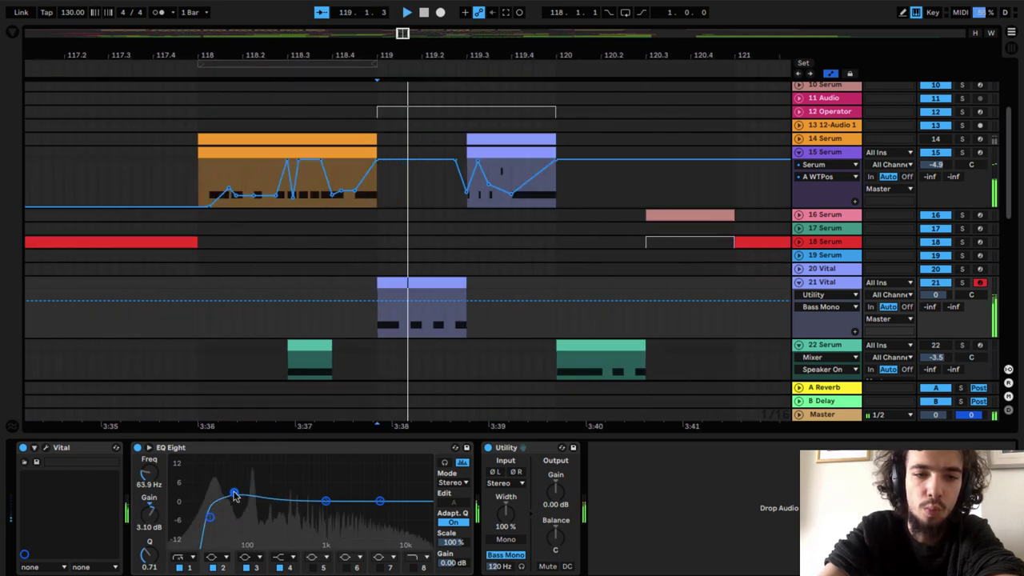
Step: Lower the track 21 volume to -3.7 dB while checking the balance in playback from bars 118 and 119
{"action": "left_click_drag", "start_coordinate": [936, 295], "coordinate": [937, 300]}
{"action": "key", "text": "space"}
{"action": "key", "text": "space"}
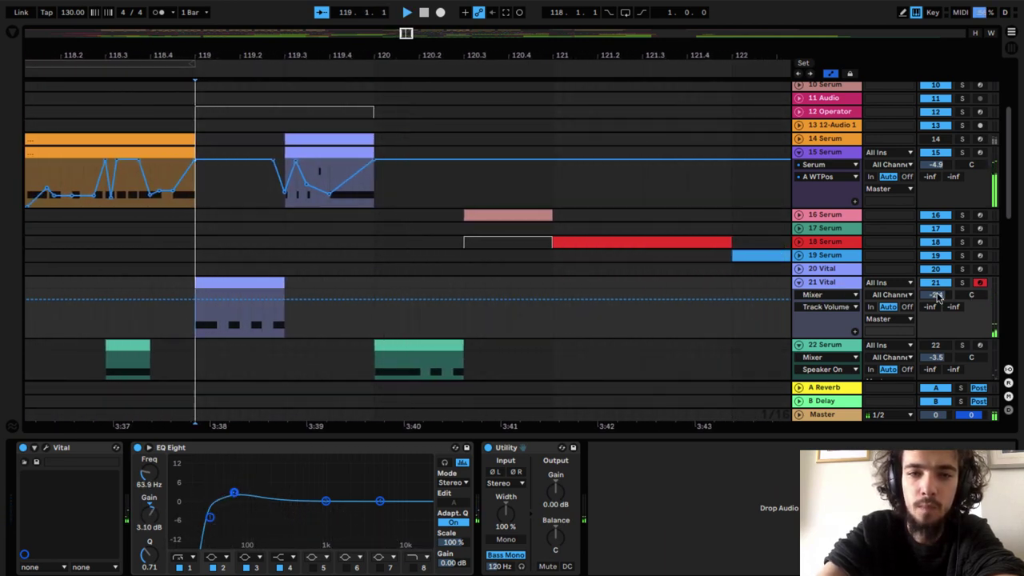
{"action": "scroll", "coordinate": [585, 279], "scroll_direction": "left", "scroll_amount": 3}
{"action": "left_click", "coordinate": [297, 291]}
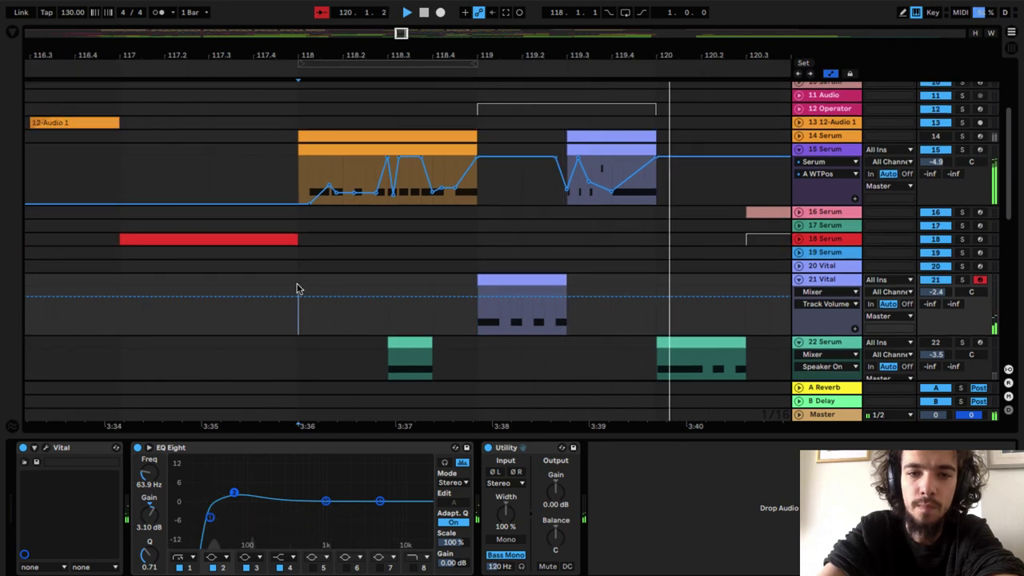
{"action": "key", "text": "space"}
{"action": "key", "text": "space"}
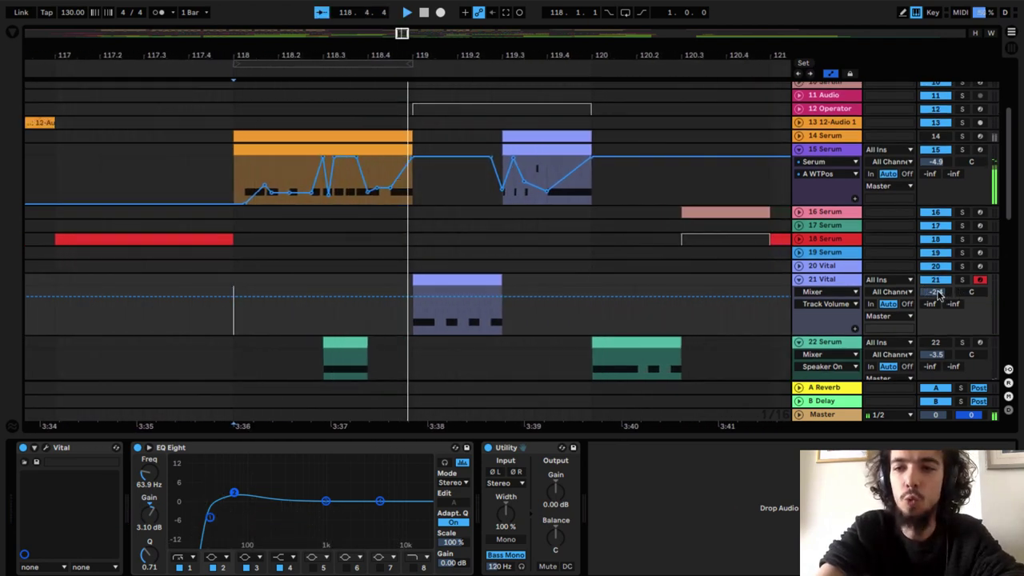
{"action": "left_click_drag", "start_coordinate": [938, 293], "coordinate": [940, 297]}
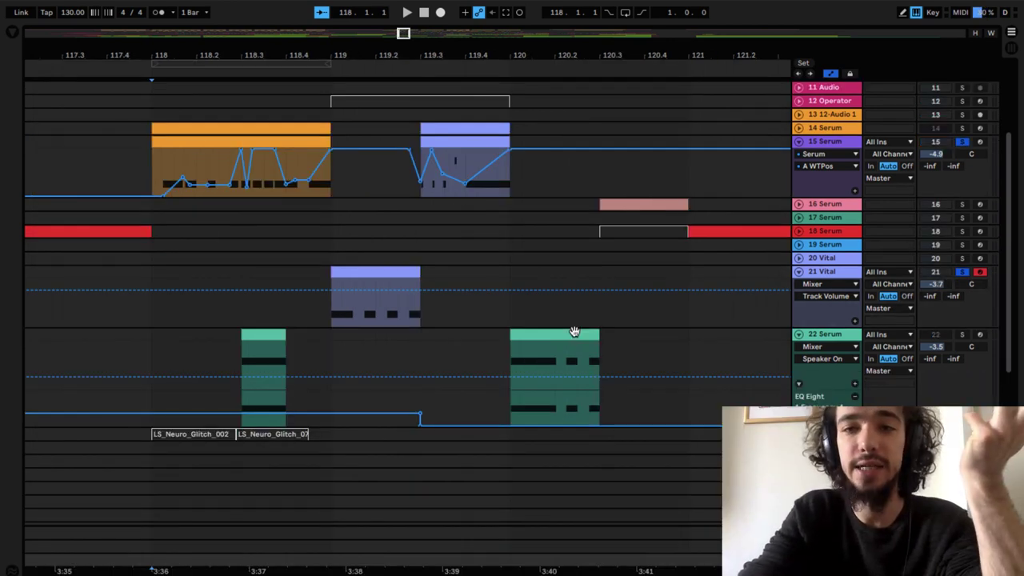
Step: Find Voxengo SPAN among the plug-ins by searching for "voxengo", load the VST version on the Master track and hide the browser
{"action": "left_click", "coordinate": [828, 274]}
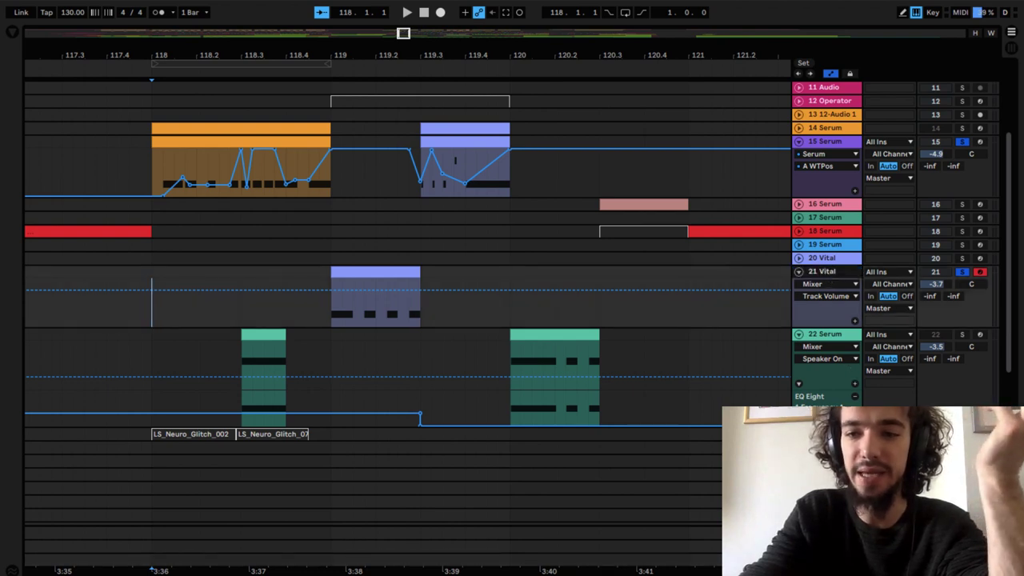
{"action": "double_click", "coordinate": [828, 559]}
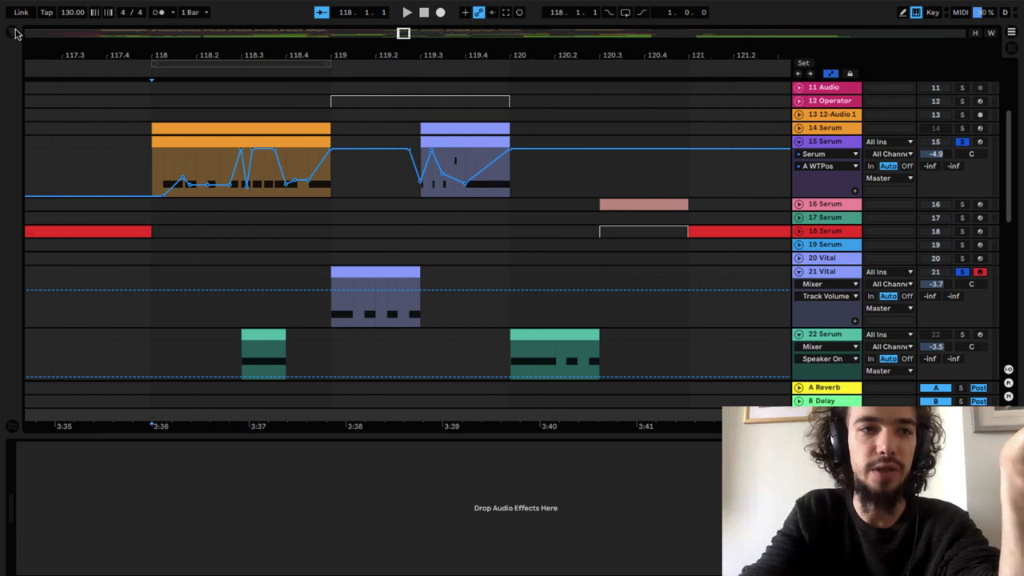
{"action": "left_click", "coordinate": [14, 33]}
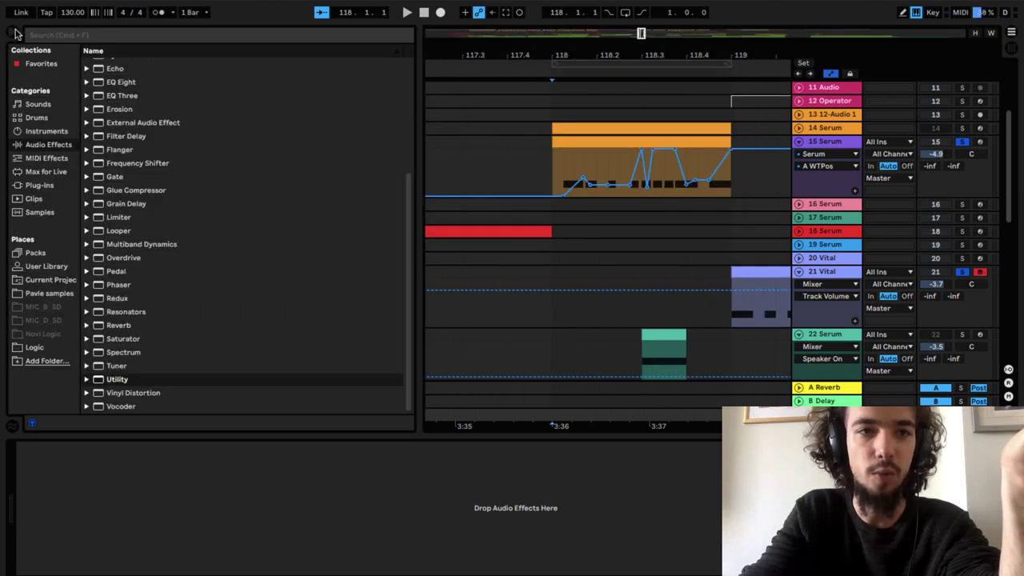
{"action": "left_click", "coordinate": [40, 186]}
{"action": "left_click", "coordinate": [88, 34]}
{"action": "type", "text": "v"}
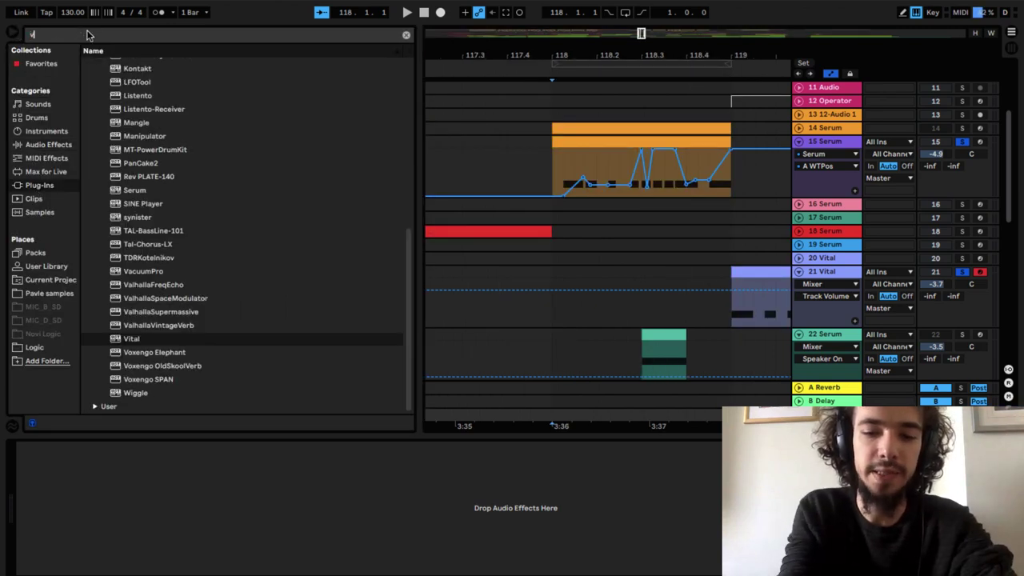
{"action": "type", "text": "oxengo"}
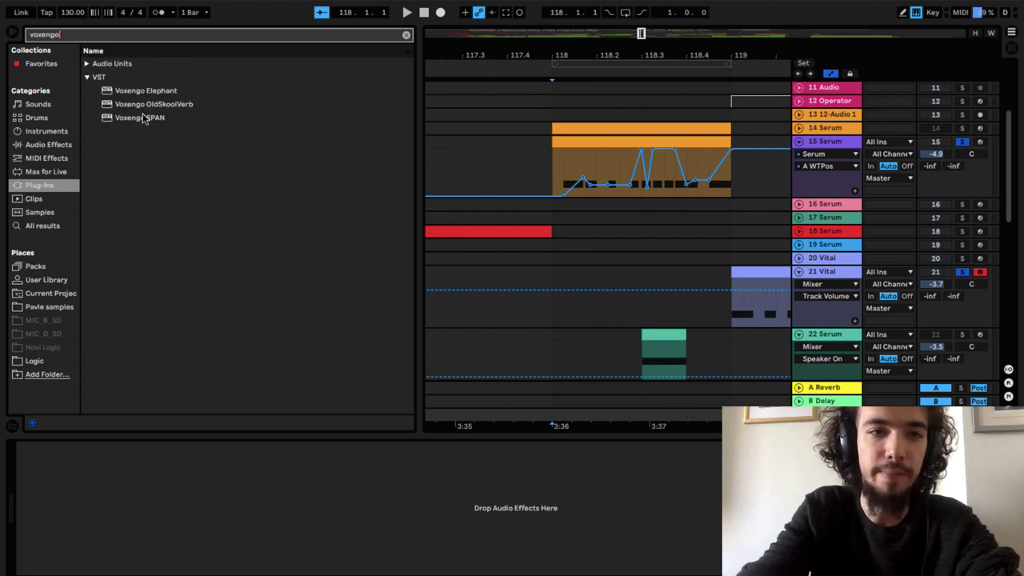
{"action": "left_click", "coordinate": [140, 119]}
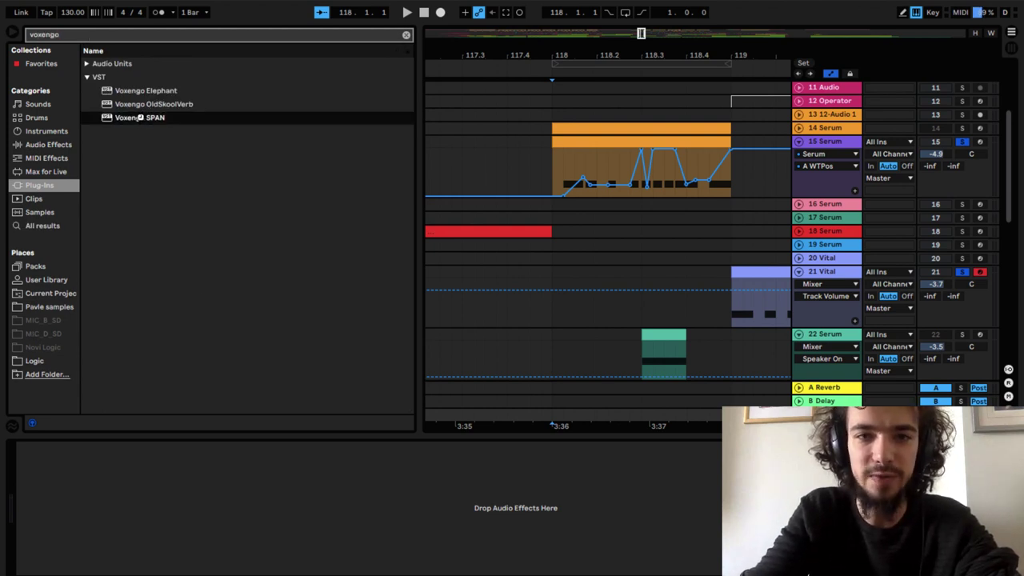
{"action": "left_click", "coordinate": [12, 32]}
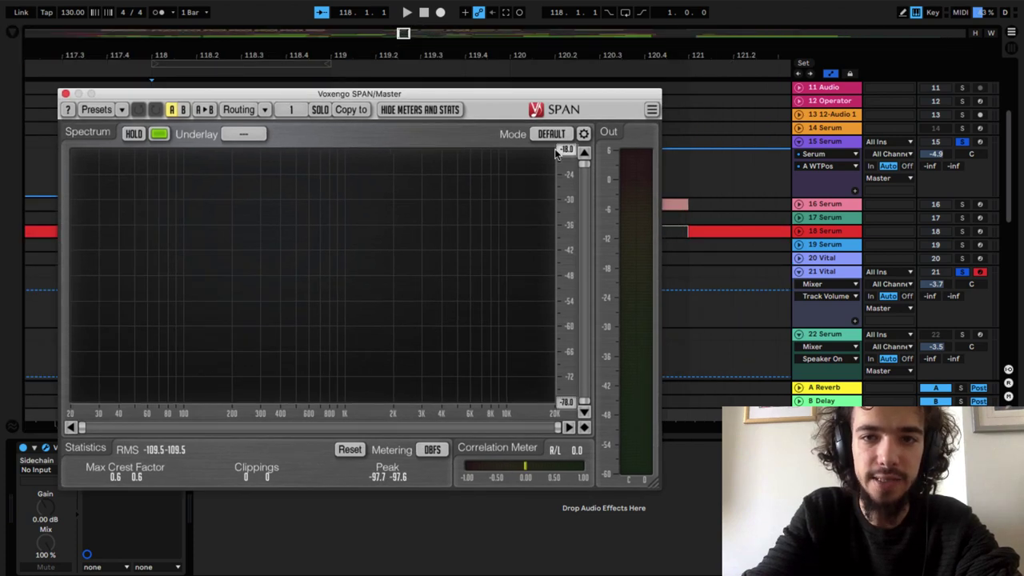
Step: Set SPAN's mode to High Res, move its window clear of the clips, and play from bar 118 to examine the spectrum
{"action": "left_click", "coordinate": [552, 134]}
{"action": "left_click", "coordinate": [549, 186]}
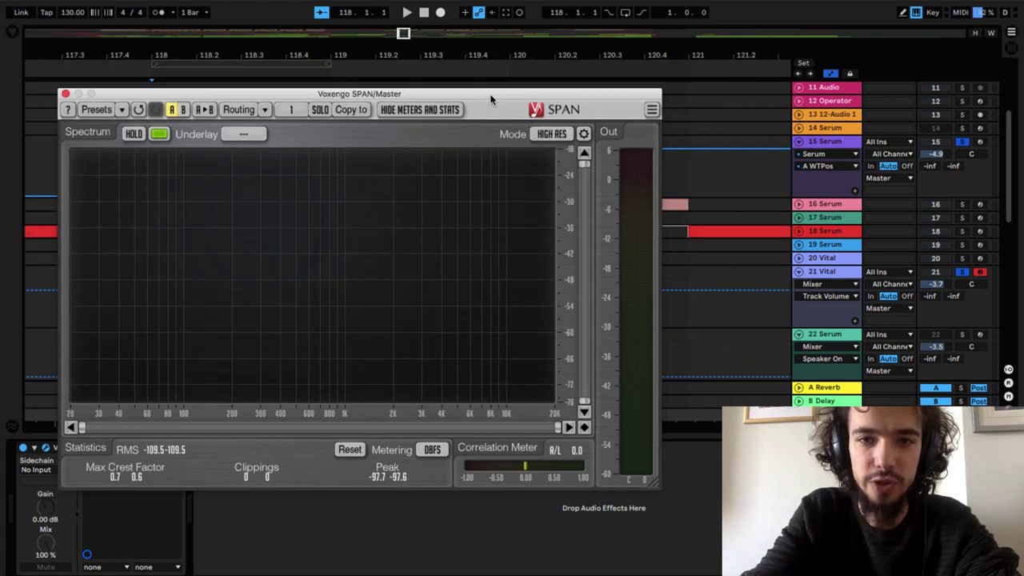
{"action": "left_click_drag", "start_coordinate": [491, 99], "coordinate": [658, 209]}
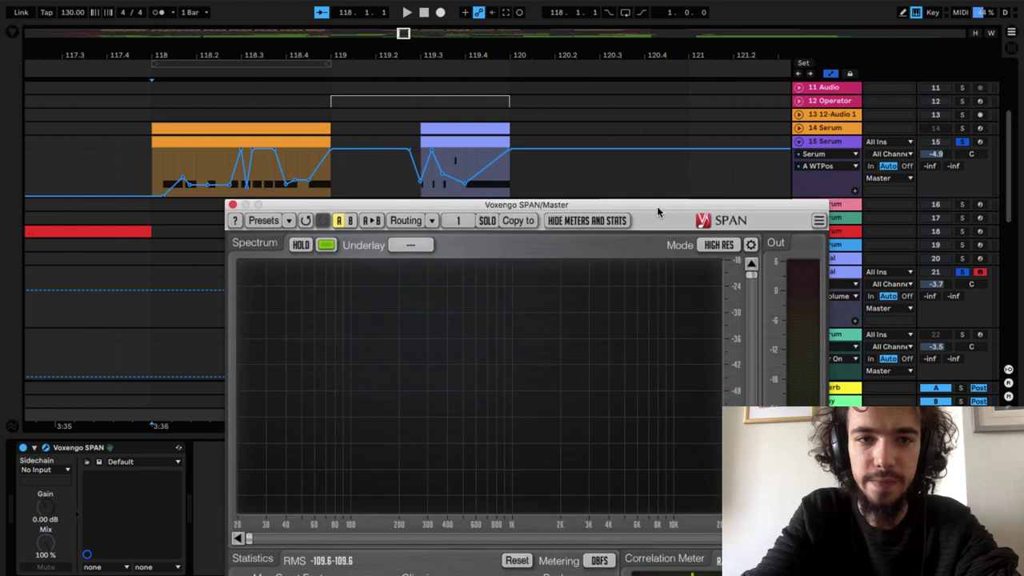
{"action": "left_click", "coordinate": [149, 420]}
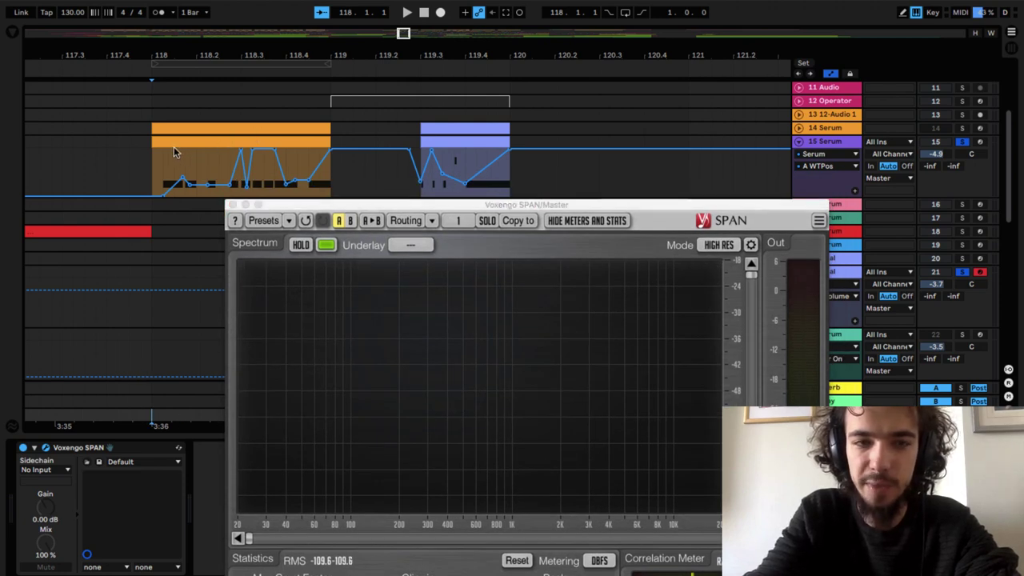
{"action": "key", "text": "space"}
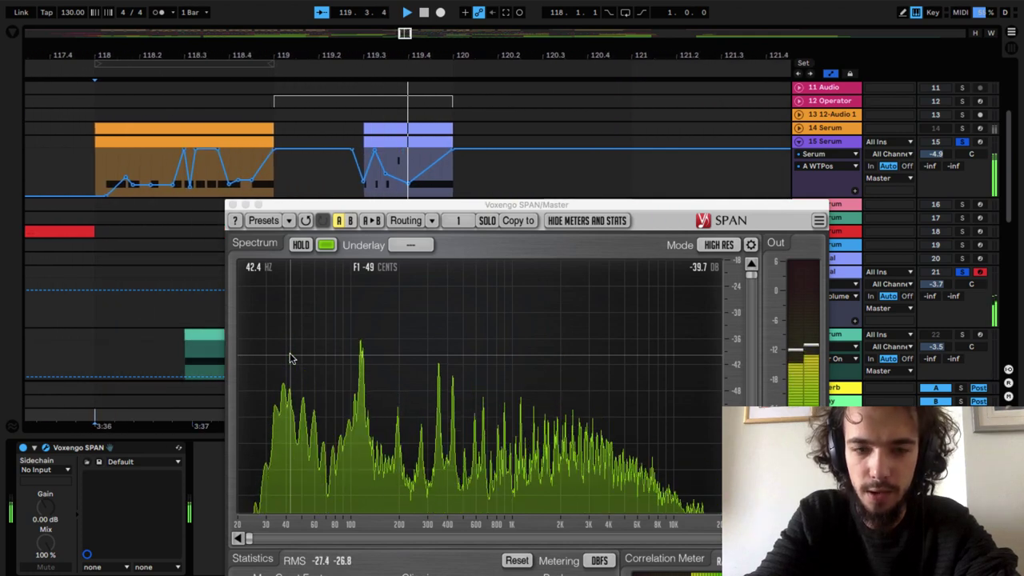
Step: Set EQ Eight band 2 on track 21 to 88 Hz with -3.10 dB gain and a Q of 0.49
{"action": "scroll", "coordinate": [365, 281], "scroll_direction": "down", "scroll_amount": 3}
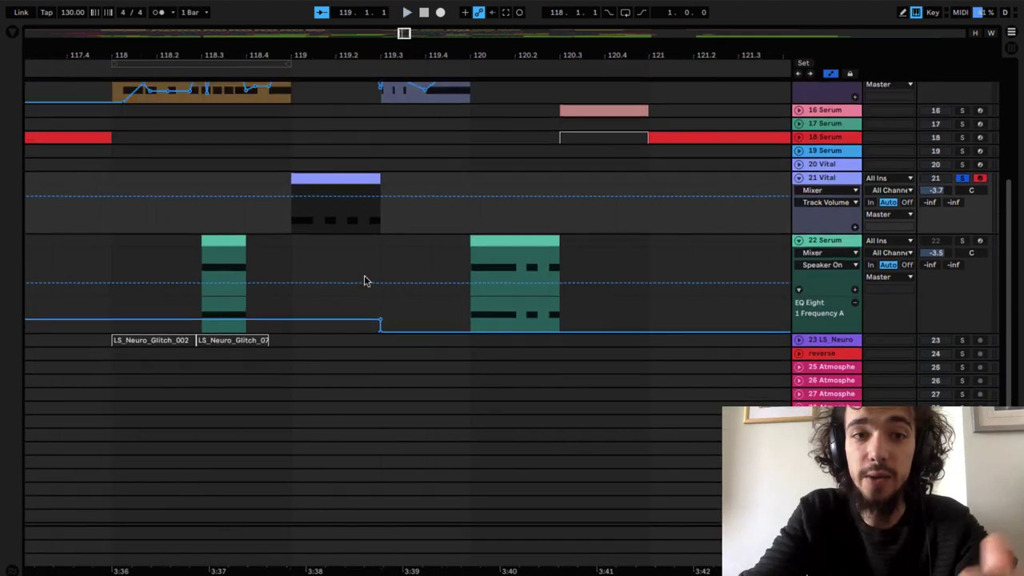
{"action": "scroll", "coordinate": [365, 281], "scroll_direction": "up", "scroll_amount": 3}
{"action": "scroll", "coordinate": [365, 281], "scroll_direction": "left", "scroll_amount": 1}
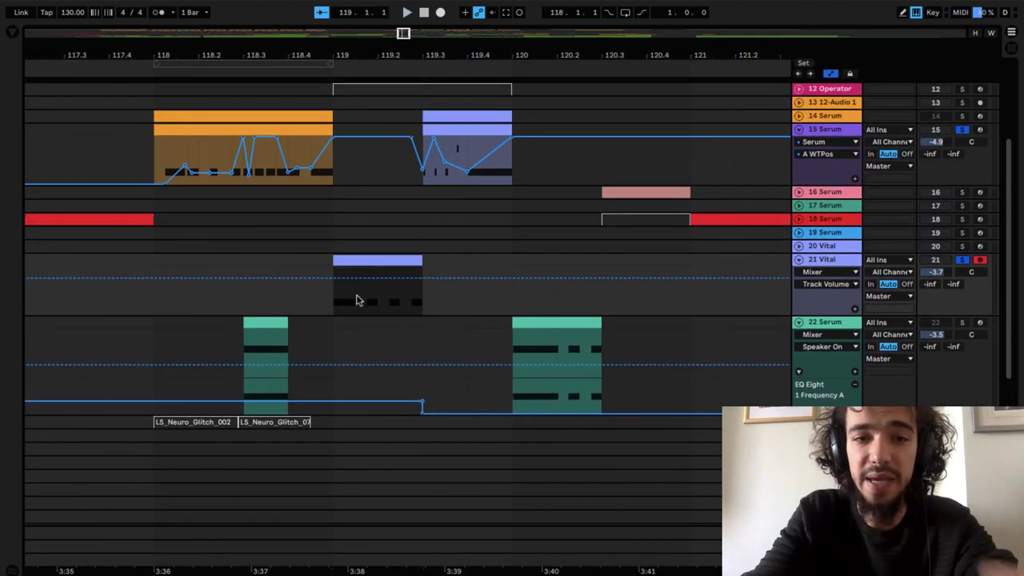
{"action": "left_click", "coordinate": [333, 302]}
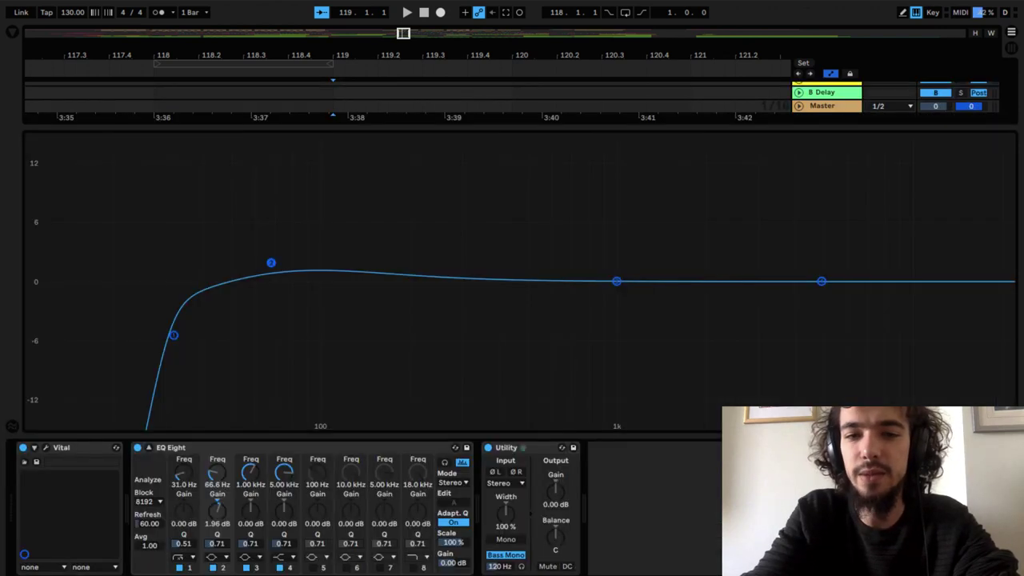
{"action": "left_click_drag", "start_coordinate": [271, 262], "coordinate": [306, 254]}
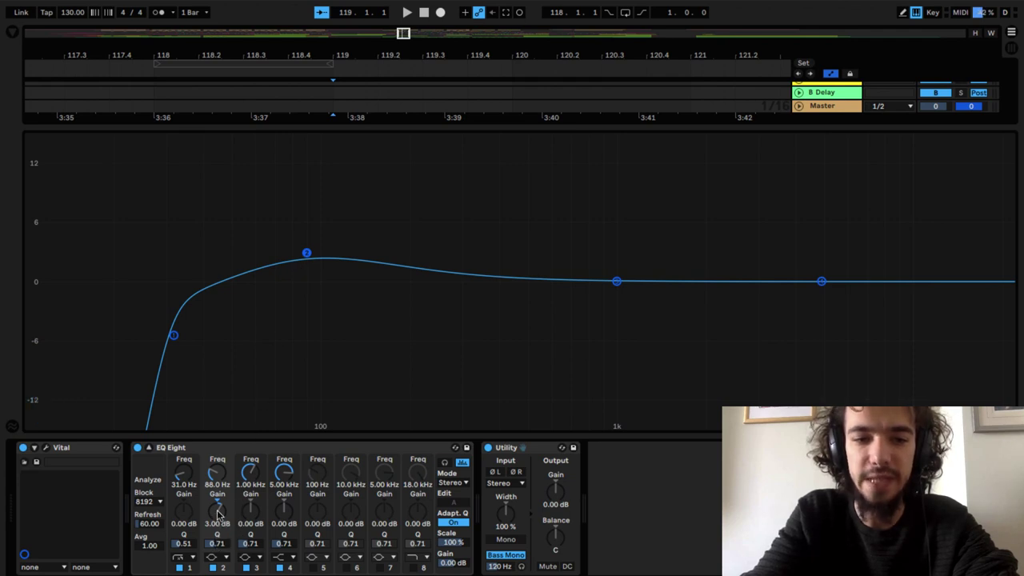
{"action": "left_click_drag", "start_coordinate": [217, 513], "coordinate": [221, 550]}
{"action": "left_click_drag", "start_coordinate": [217, 512], "coordinate": [215, 518]}
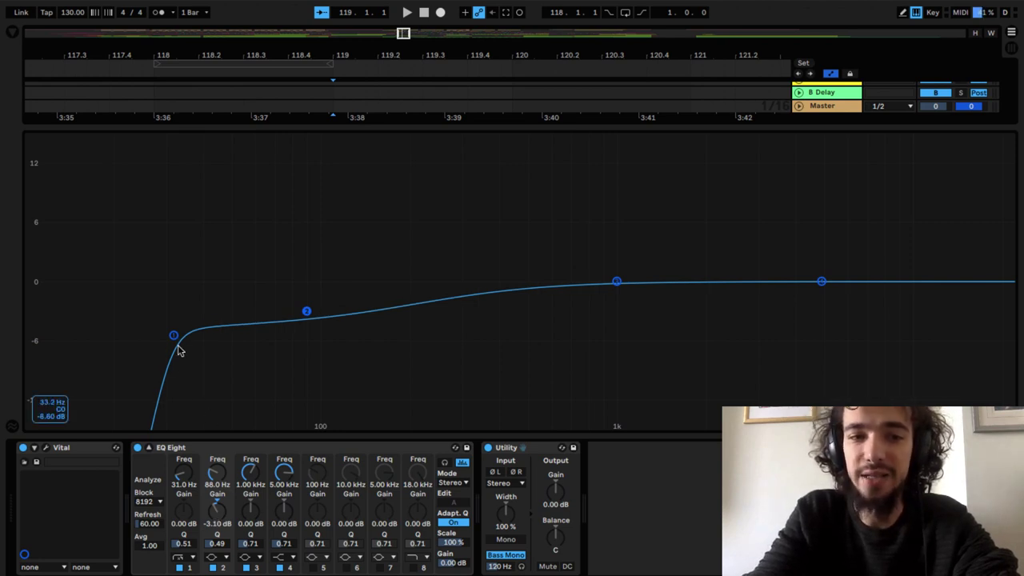
Step: During playback, set EQ Eight band 2 to 120 Hz at -5.52 dB and band 1 to 30.8 Hz with Q 1.30
{"action": "key", "text": "space"}
{"action": "left_click_drag", "start_coordinate": [307, 314], "coordinate": [346, 335]}
{"action": "left_click_drag", "start_coordinate": [182, 336], "coordinate": [172, 283]}
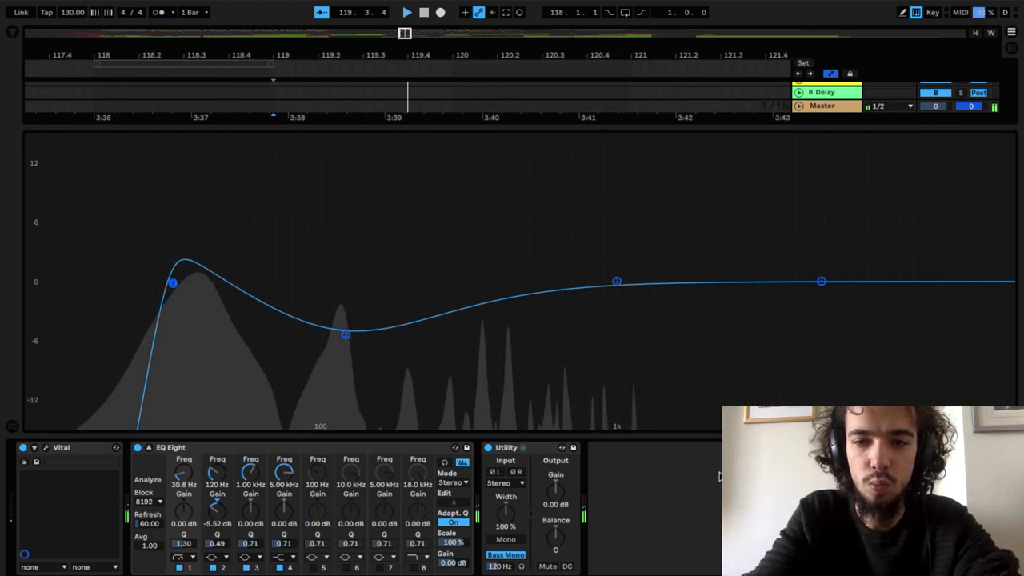
{"action": "key", "text": "ctrl+alt+l"}
{"action": "key", "text": "space"}
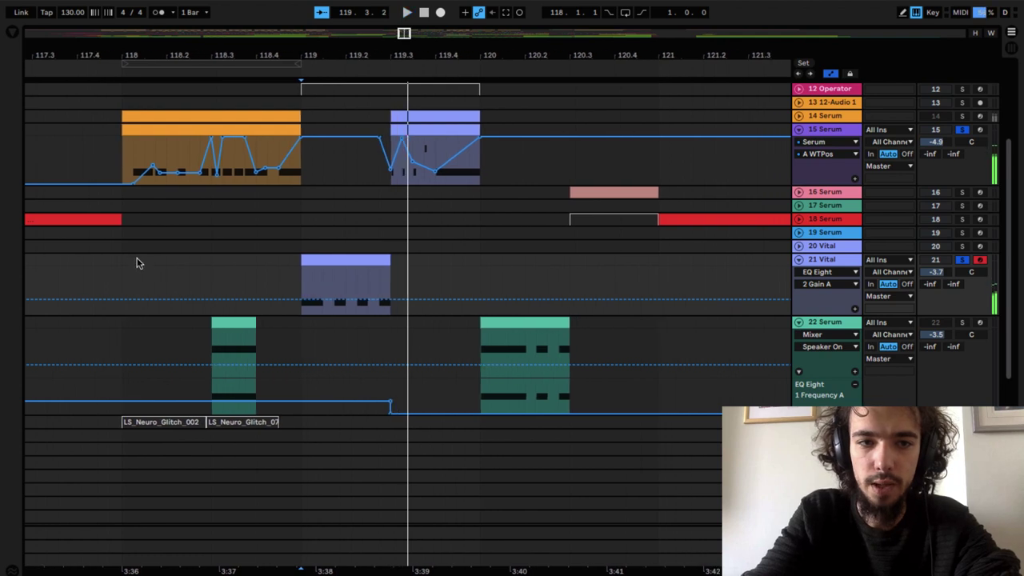
Step: Reopen SPAN on the Master track and play from bar 118 to compare the basses' low-end spectrum
{"action": "left_click", "coordinate": [123, 270]}
{"action": "double_click", "coordinate": [828, 559]}
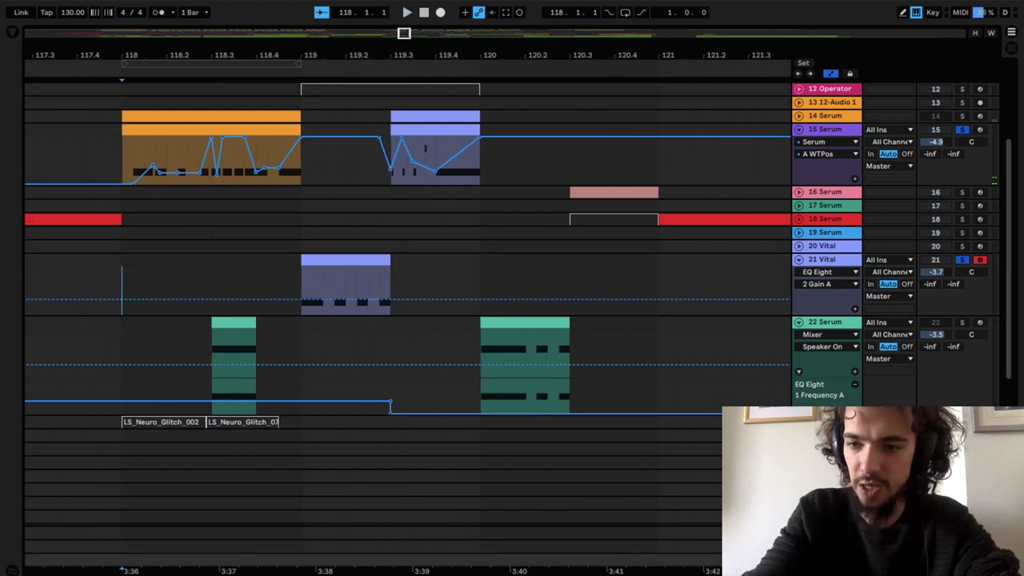
{"action": "left_click", "coordinate": [45, 449]}
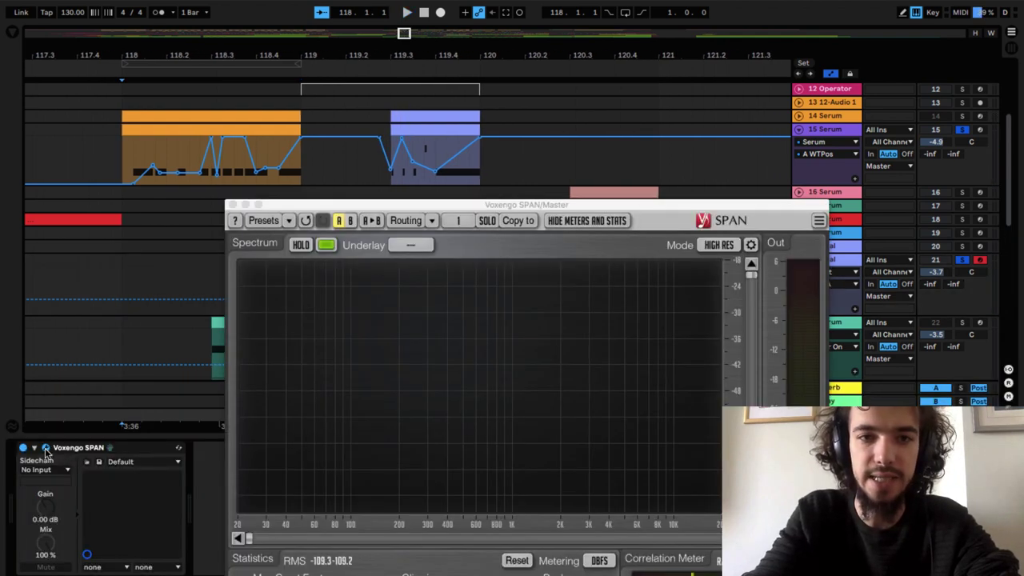
{"action": "key", "text": "space"}
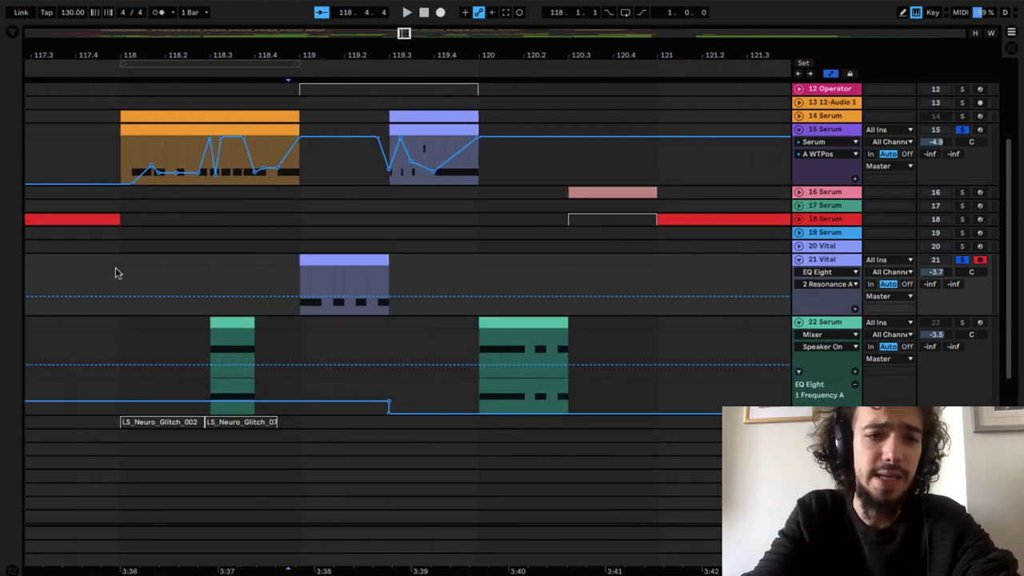
Step: Unsolo the bass tracks and play the full mix from bar 118 to judge how the basses sit
{"action": "left_click", "coordinate": [115, 268]}
{"action": "scroll", "coordinate": [115, 268], "scroll_direction": "up", "scroll_amount": 1}
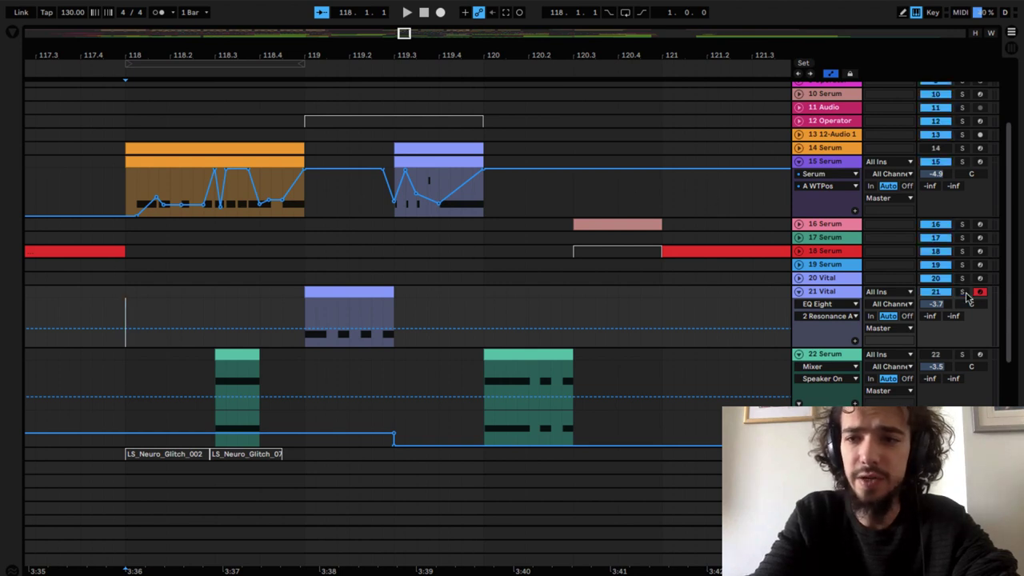
{"action": "left_click", "coordinate": [966, 294]}
{"action": "key", "text": "space"}
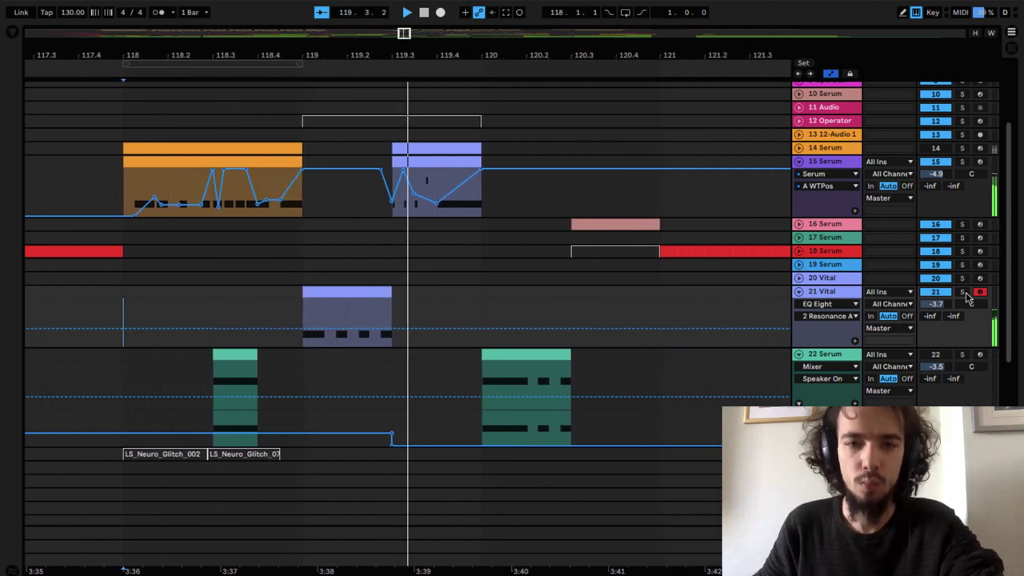
{"action": "key", "text": "space"}
{"action": "key", "text": "space"}
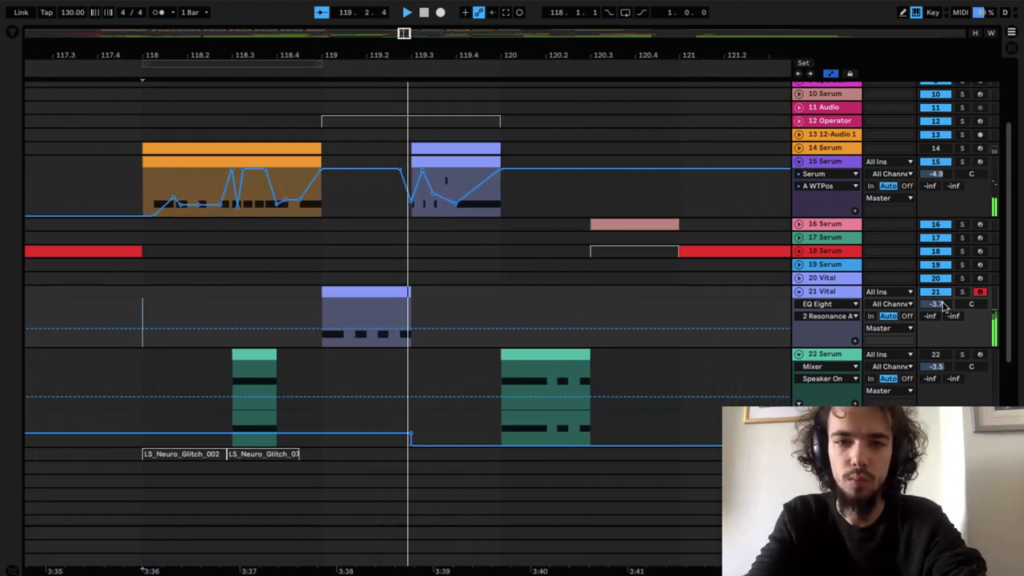
{"action": "left_click", "coordinate": [426, 313]}
{"action": "key", "text": "space"}
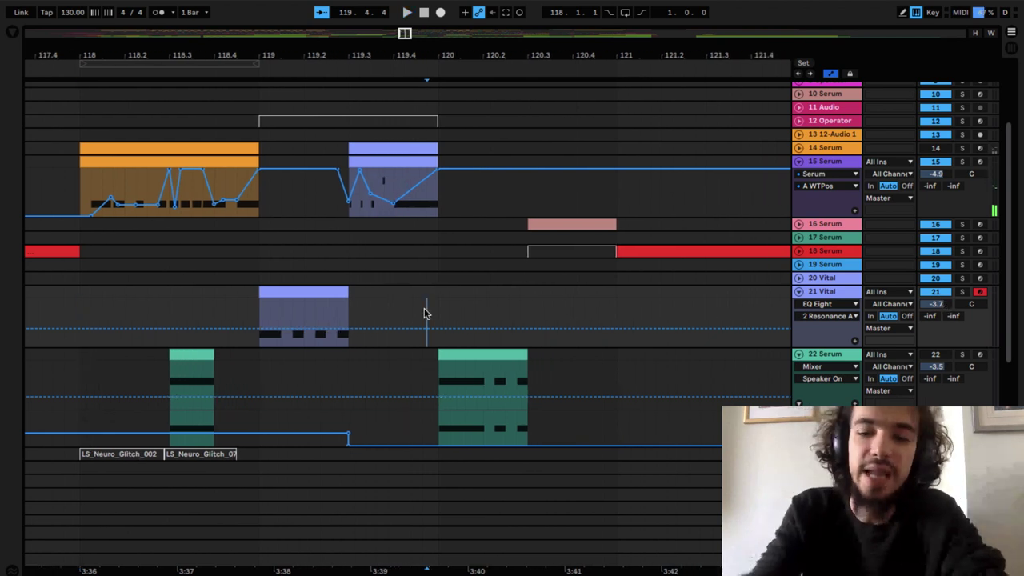
Step: In the 146 BPM project, play the arrangement from bar 80 to hear the Serum basses on tracks 30 and 31
{"action": "scroll", "coordinate": [425, 313], "scroll_direction": "down", "scroll_amount": 3}
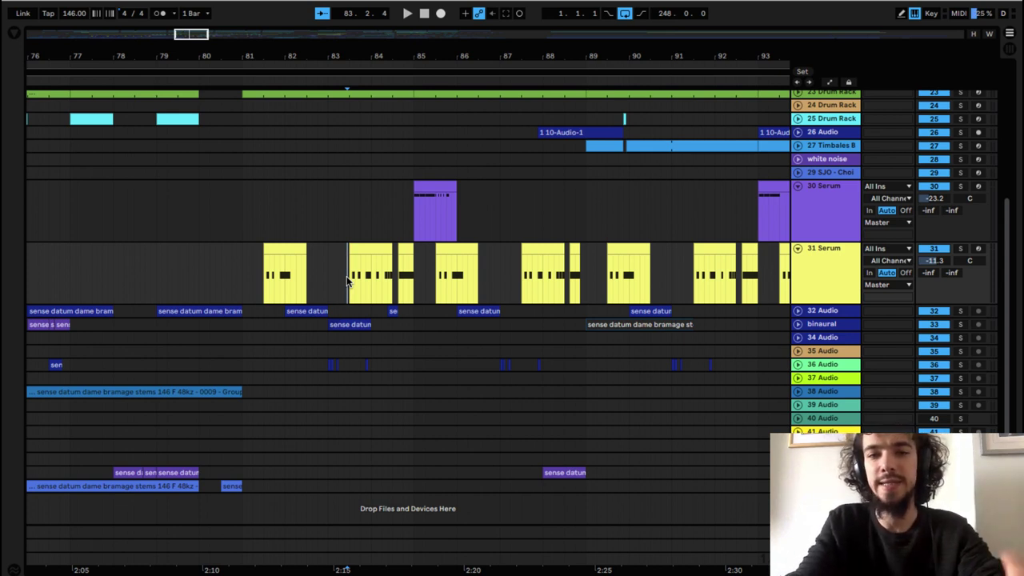
{"action": "scroll", "coordinate": [347, 280], "scroll_direction": "up", "scroll_amount": 3}
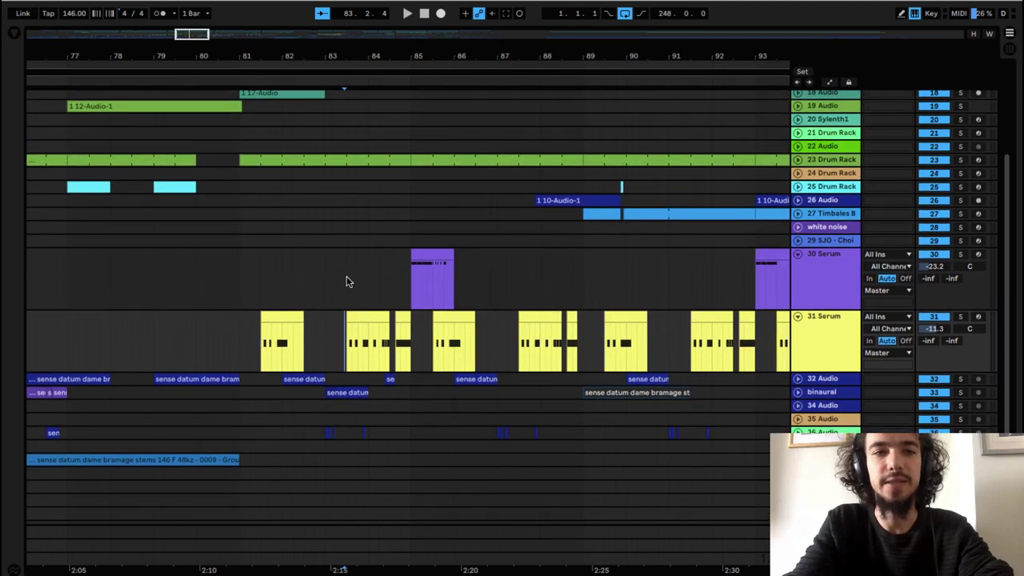
{"action": "scroll", "coordinate": [348, 281], "scroll_direction": "up", "scroll_amount": 6}
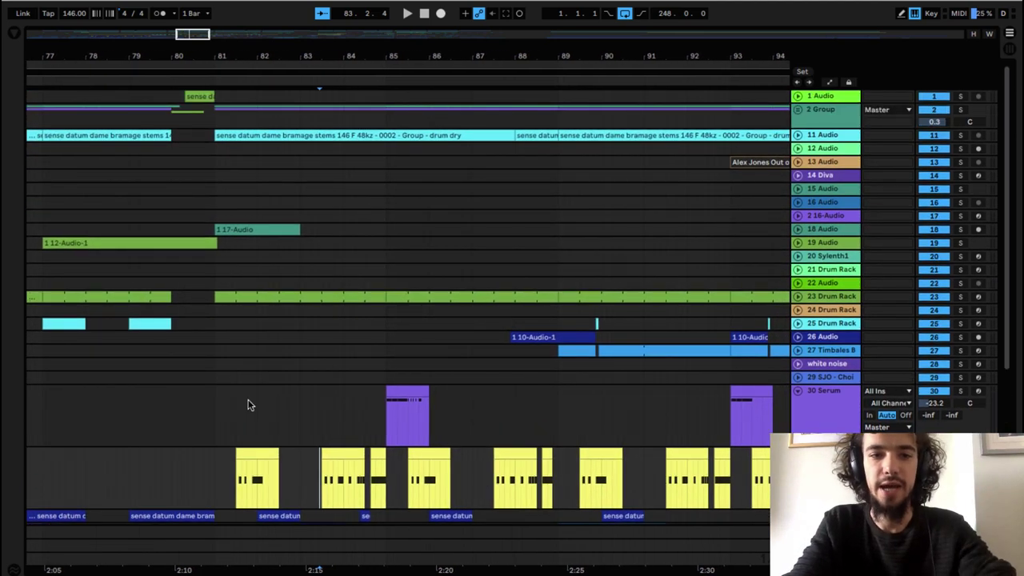
{"action": "left_click", "coordinate": [171, 409]}
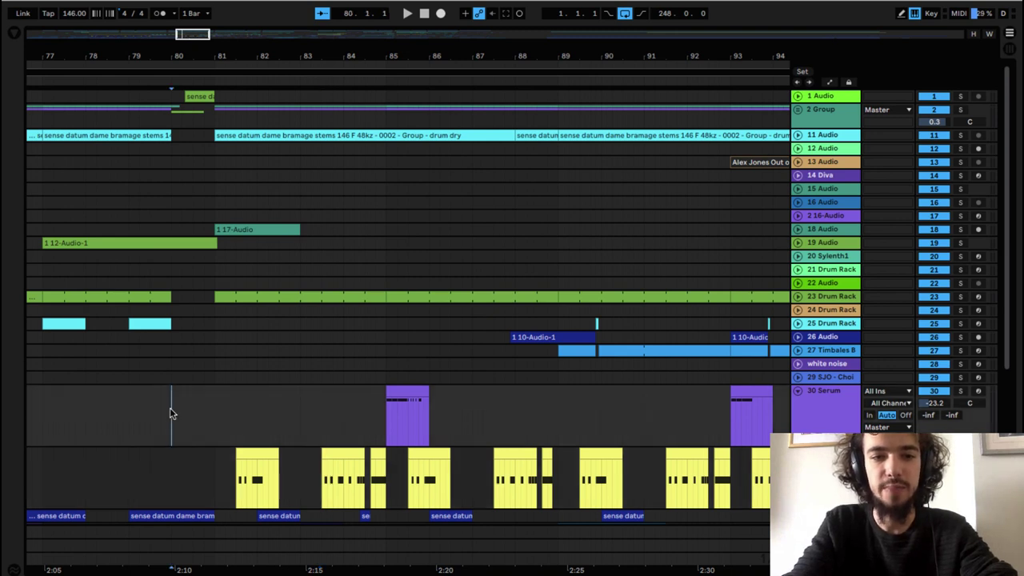
{"action": "scroll", "coordinate": [170, 409], "scroll_direction": "down", "scroll_amount": 3}
{"action": "key", "text": "space"}
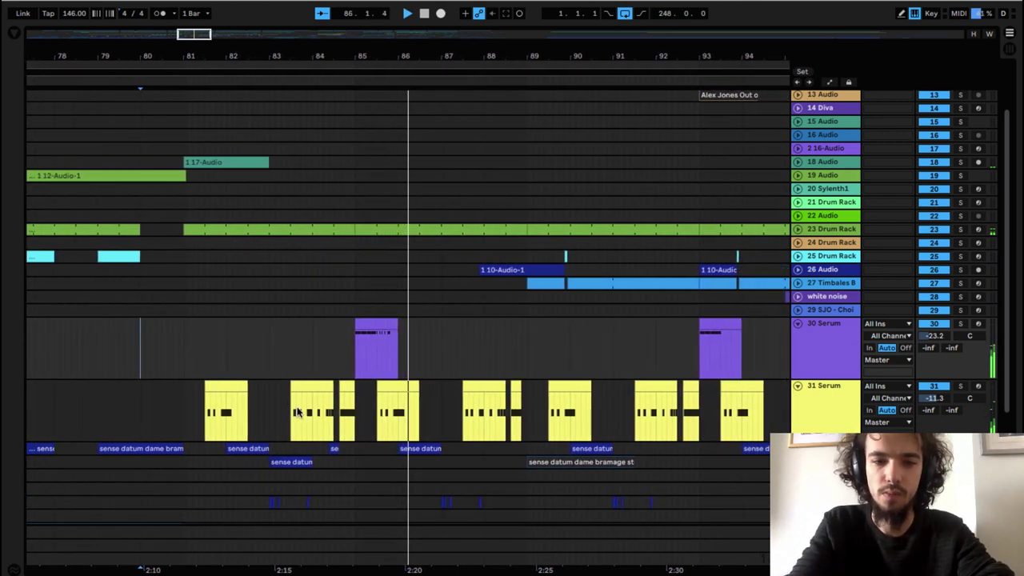
{"action": "left_click", "coordinate": [287, 413]}
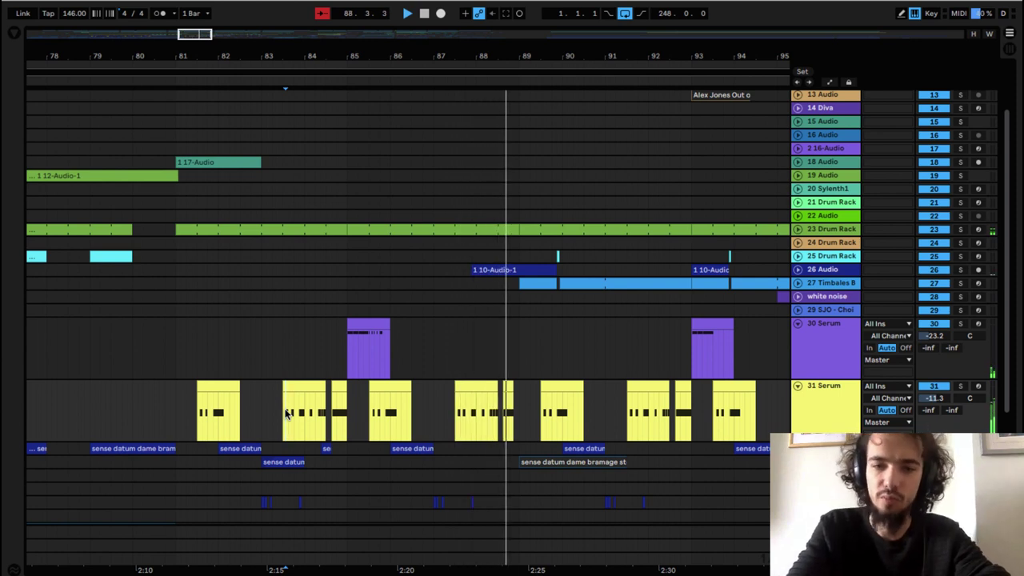
{"action": "key", "text": "space"}
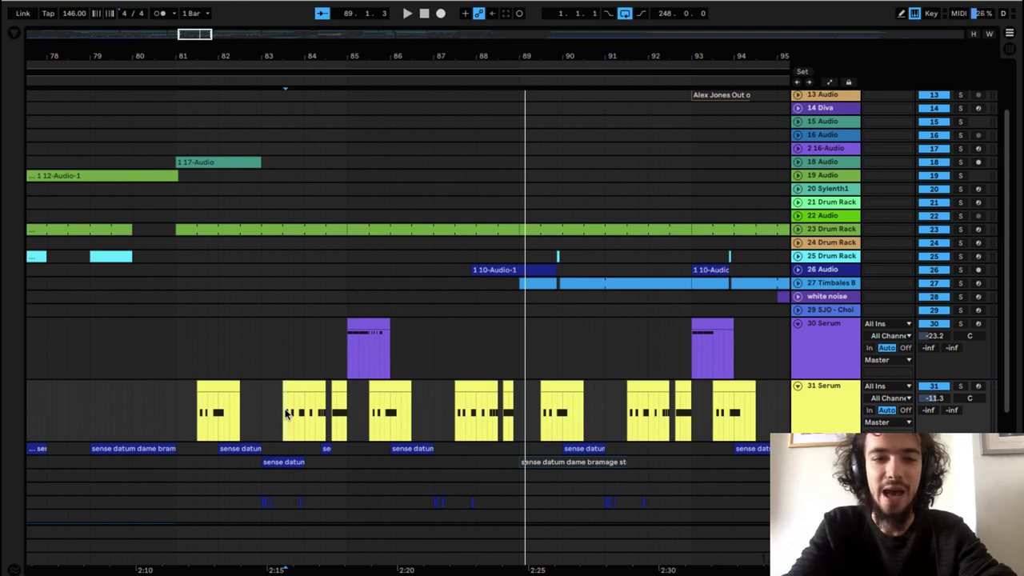
Step: Solo the track 2 group and play from the track 31 Serum clip at bar 83 to hear the group alone
{"action": "left_click", "coordinate": [285, 390]}
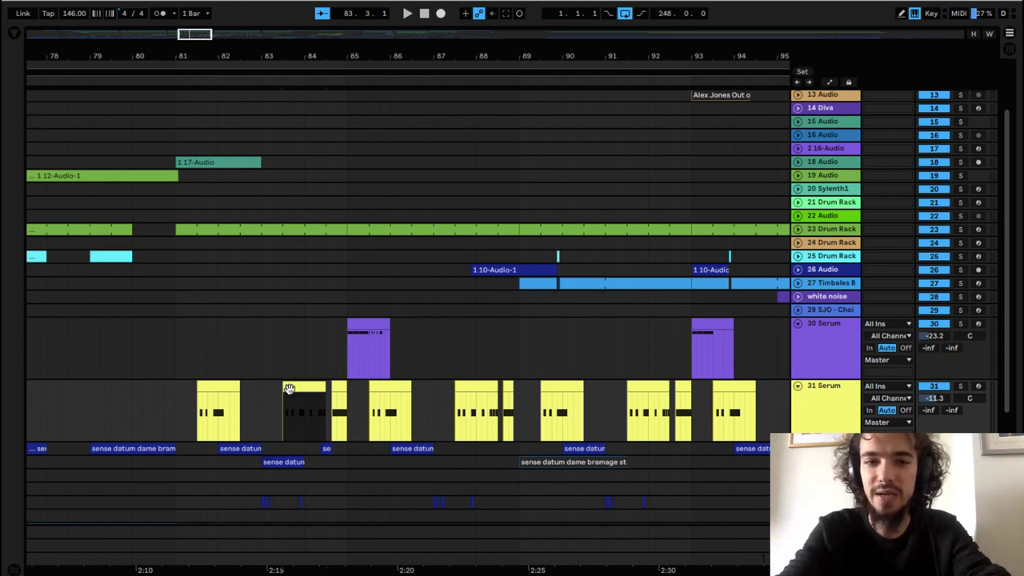
{"action": "left_click", "coordinate": [830, 414]}
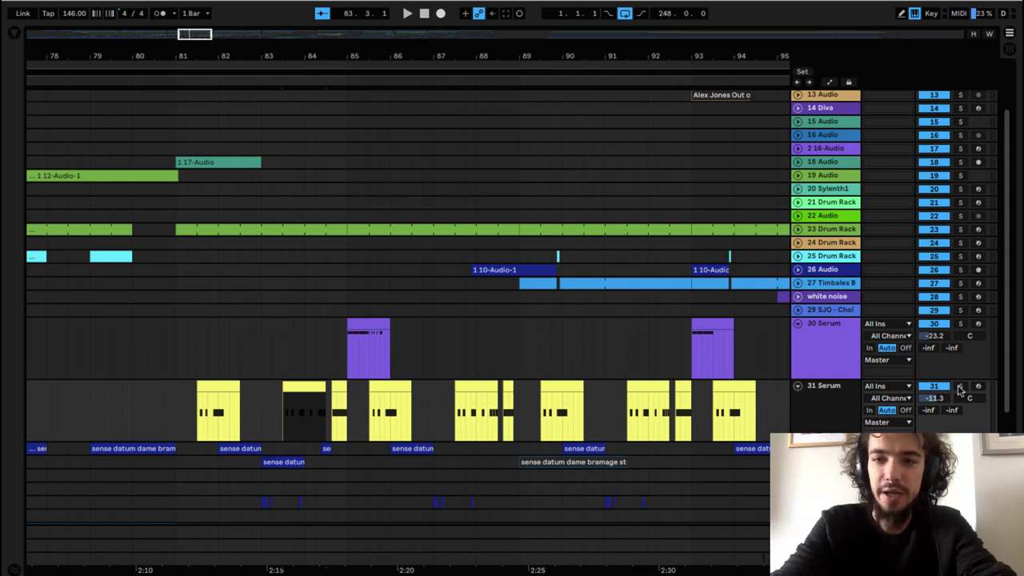
{"action": "scroll", "coordinate": [961, 390], "scroll_direction": "up", "scroll_amount": 3}
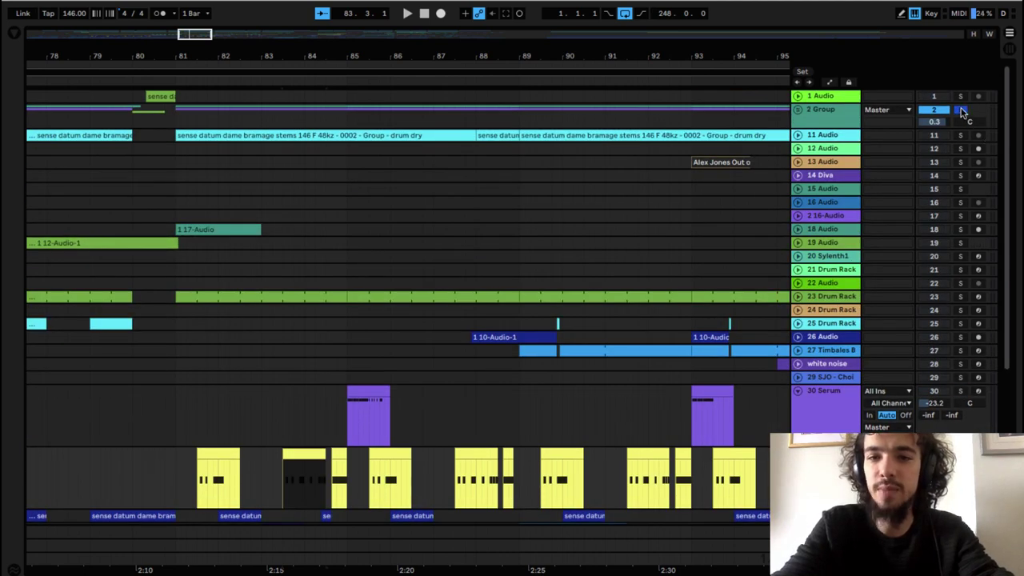
{"action": "key", "text": "space"}
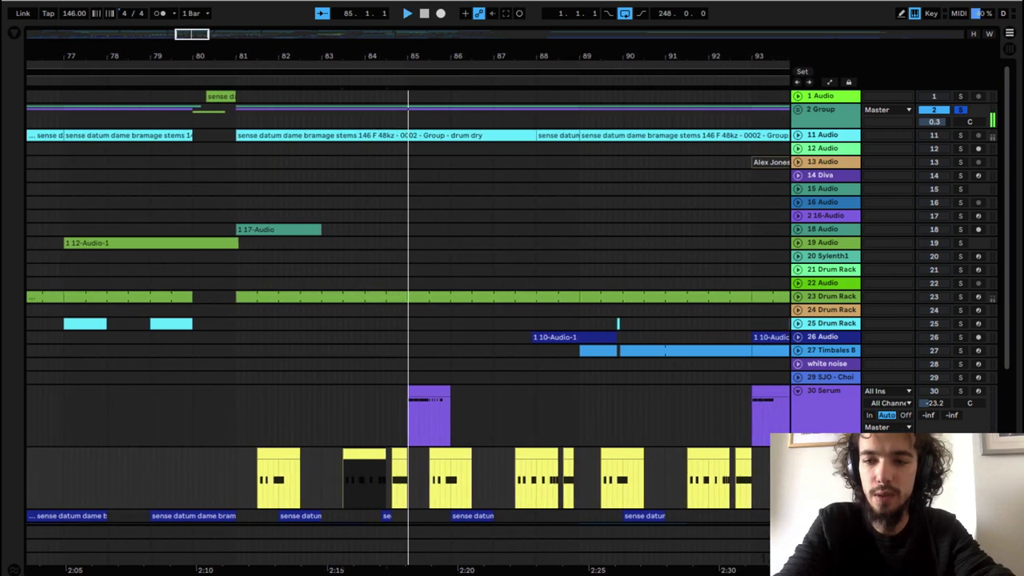
{"action": "key", "text": "space"}
Step: Show the track 31 Serum device chain and examine its devices from the synth through Reverb, EQ Eight and Compressor
{"action": "left_click", "coordinate": [962, 455]}
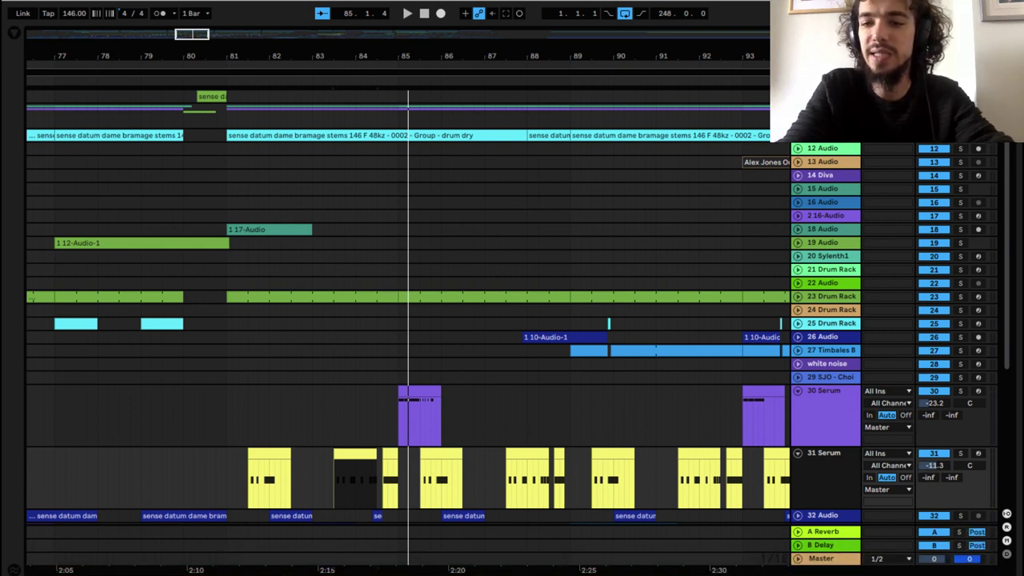
{"action": "key", "text": "shift+Tab"}
{"action": "left_click", "coordinate": [750, 520]}
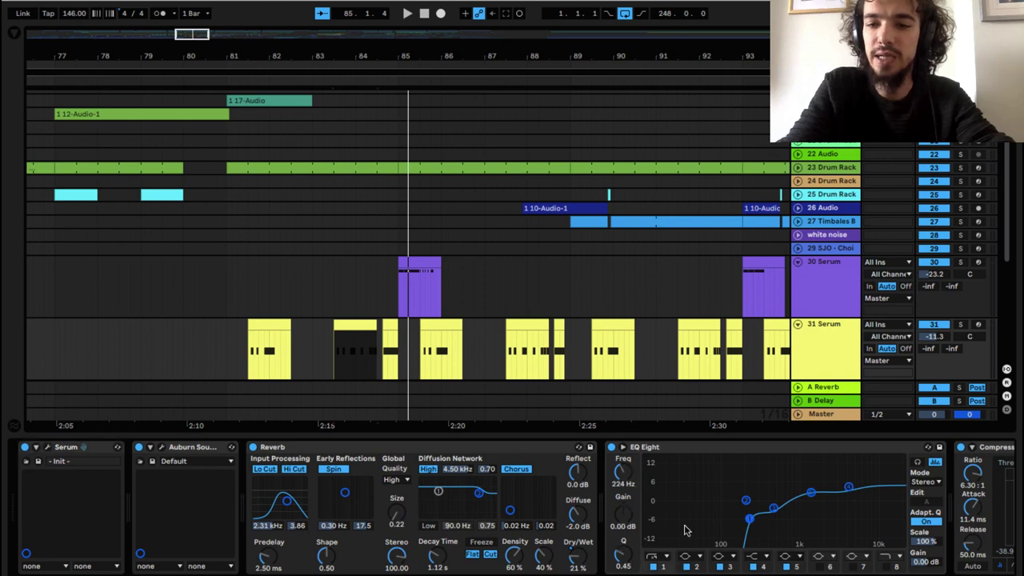
{"action": "scroll", "coordinate": [617, 200], "scroll_direction": "up", "scroll_amount": 5}
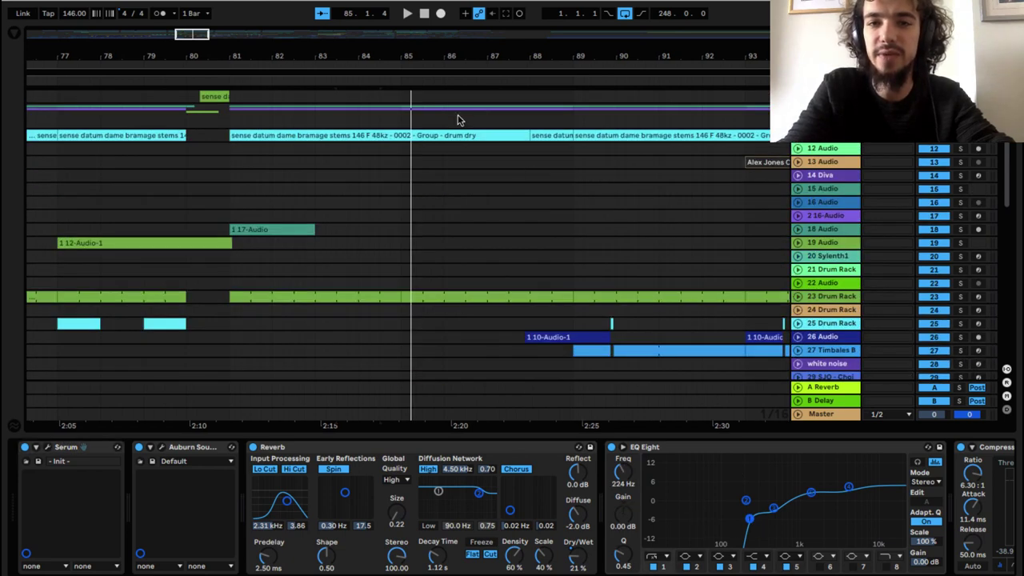
{"action": "scroll", "coordinate": [458, 120], "scroll_direction": "down", "scroll_amount": 7}
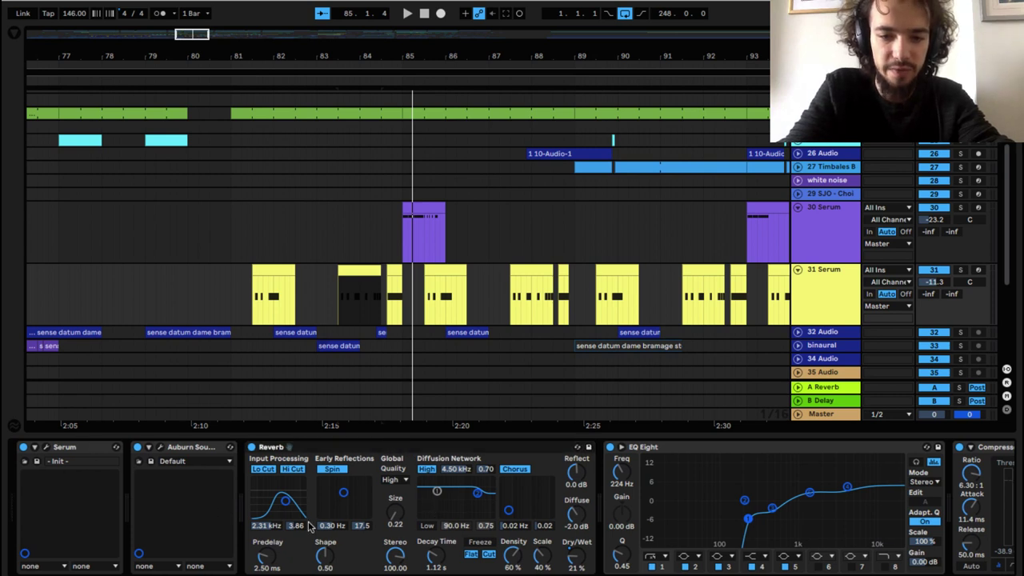
{"action": "scroll", "coordinate": [406, 500], "scroll_direction": "right", "scroll_amount": 5}
{"action": "scroll", "coordinate": [406, 500], "scroll_direction": "right", "scroll_amount": 1}
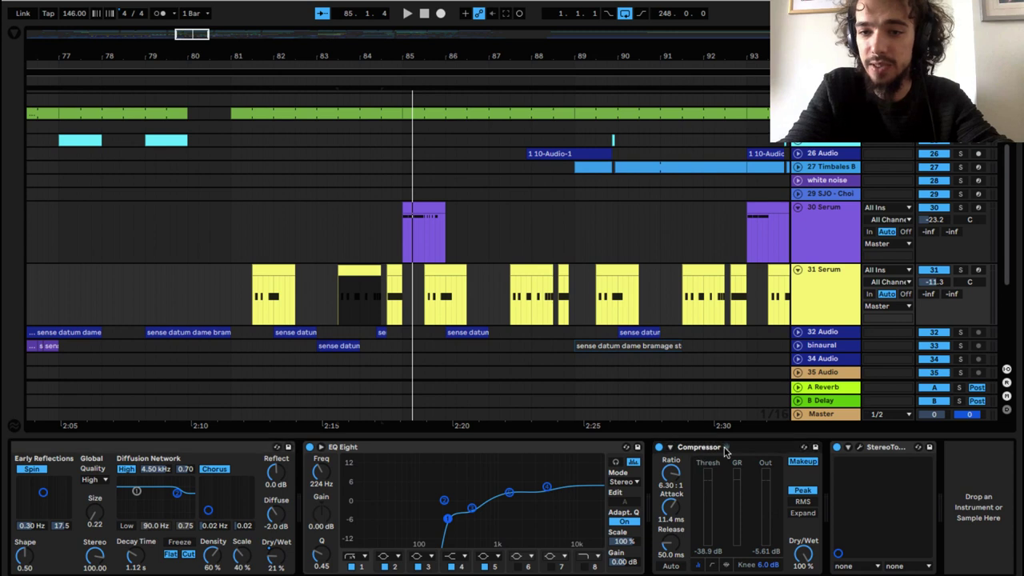
{"action": "scroll", "coordinate": [218, 511], "scroll_direction": "left", "scroll_amount": 5}
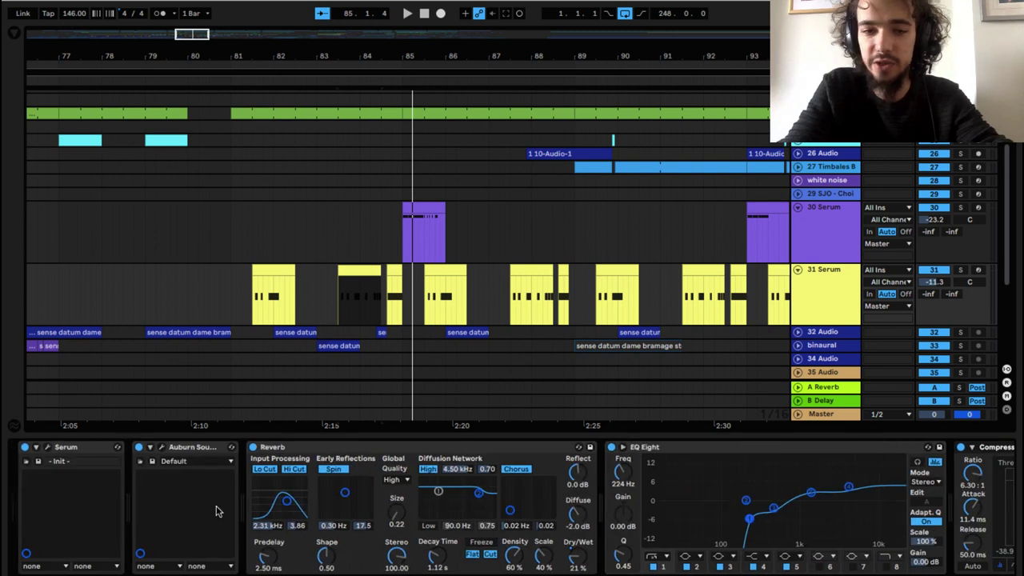
Step: Expand the Serum device's configured parameters and play from the bar 83 clip to watch Fil Cutoff, A WTPos and Env1 Dec
{"action": "left_click", "coordinate": [35, 448]}
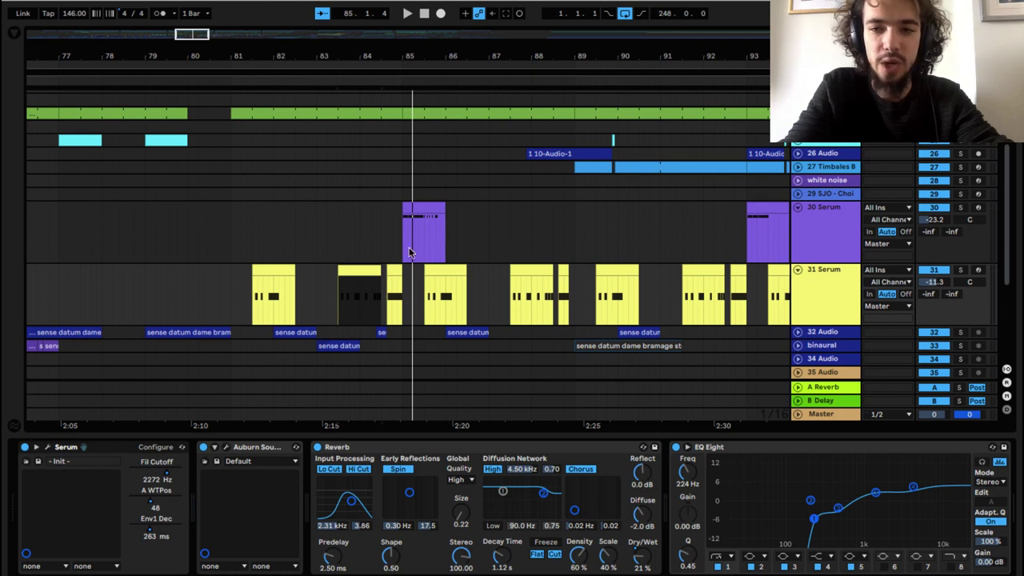
{"action": "key", "text": "space"}
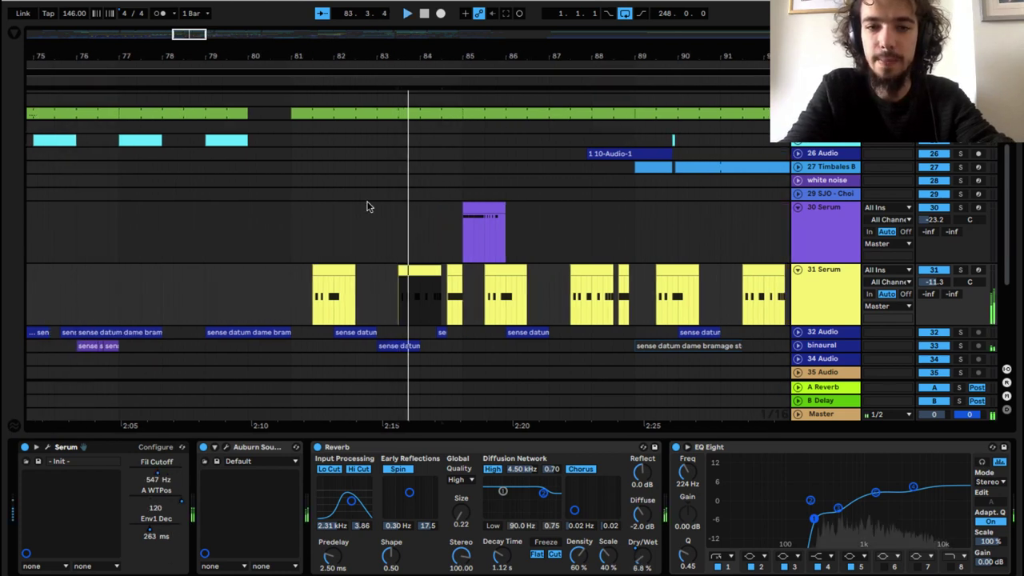